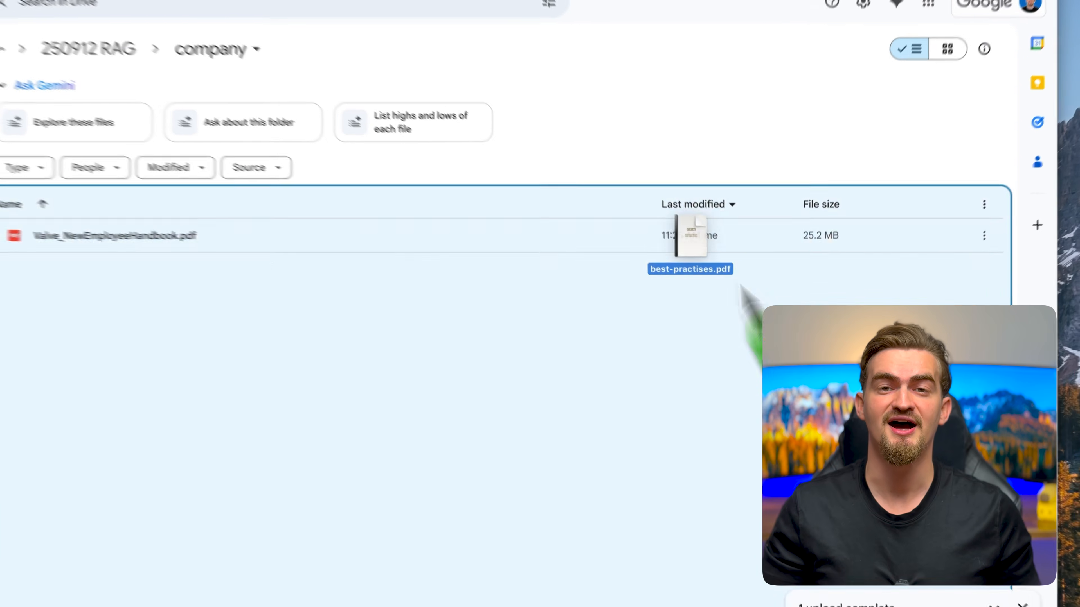
{"action": "left_click_drag", "start_coordinate": [687, 229], "coordinate": [645, 318]}
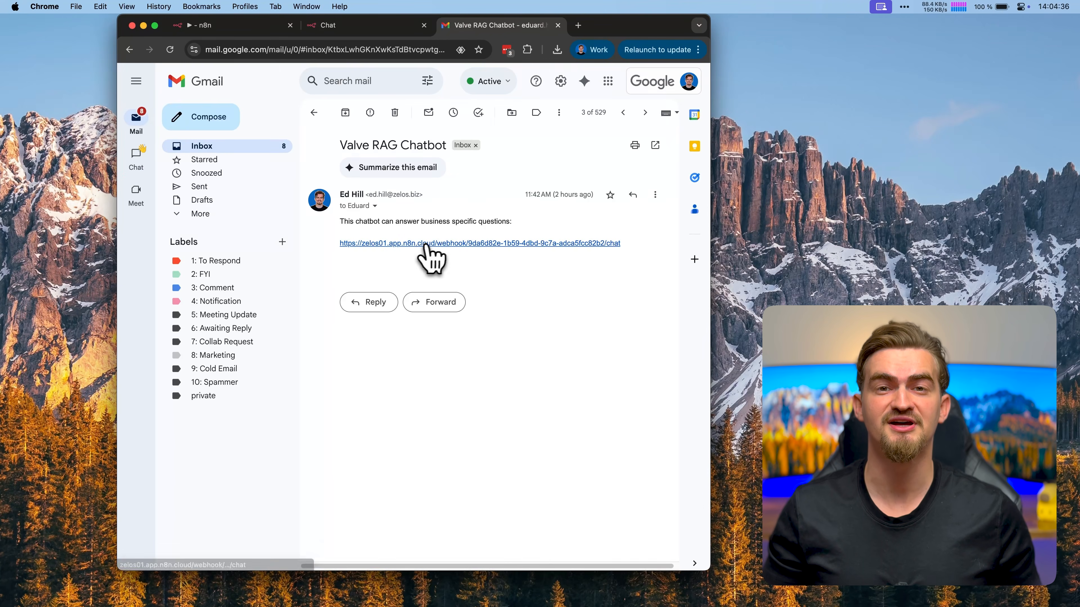
Open the chatbot link in the Valve RAG Chatbot email and ask it "What is the company not good at?"
{"action": "left_click", "coordinate": [426, 244]}
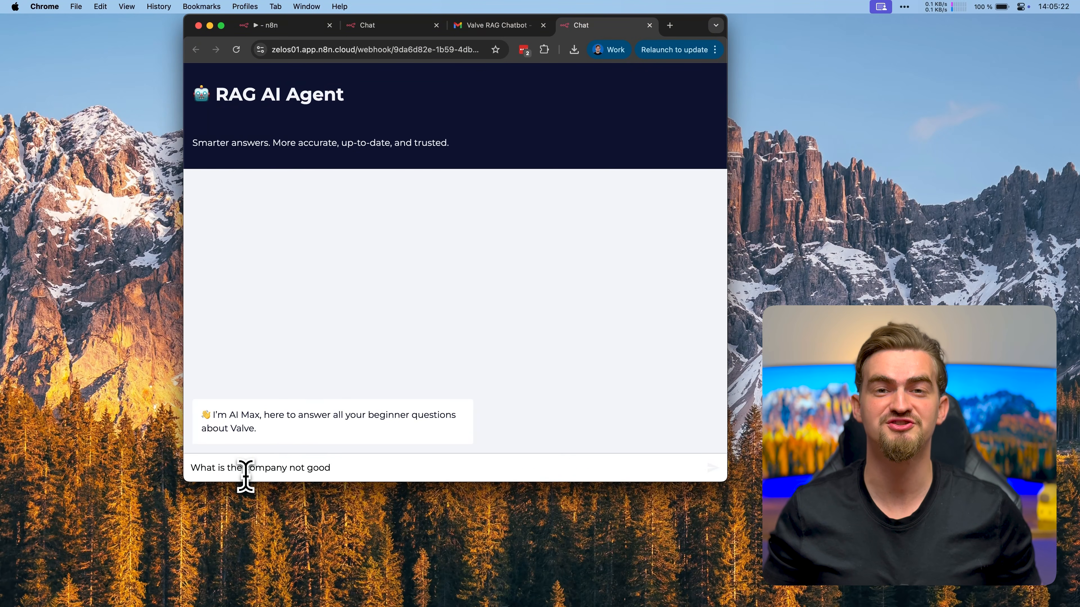
{"action": "type", "text": "at?"}
{"action": "key", "text": "Return"}
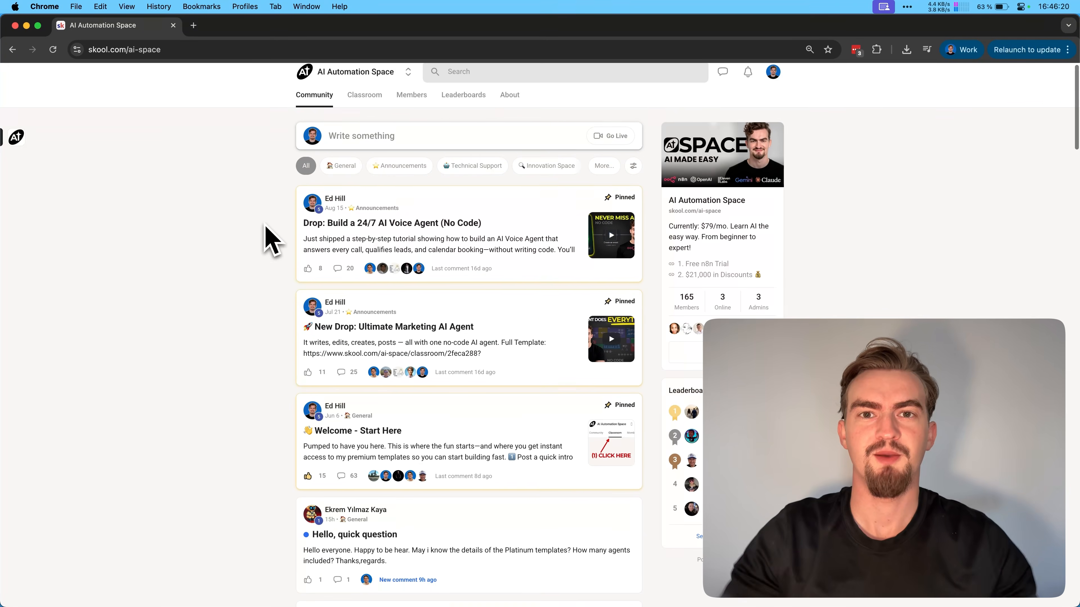
Browse the posts in the AI Automation Space community feed
{"action": "scroll", "coordinate": [265, 241], "scroll_direction": "down", "scroll_amount": 5}
{"action": "scroll", "coordinate": [267, 241], "scroll_direction": "down", "scroll_amount": 4}
{"action": "scroll", "coordinate": [268, 240], "scroll_direction": "down", "scroll_amount": 4}
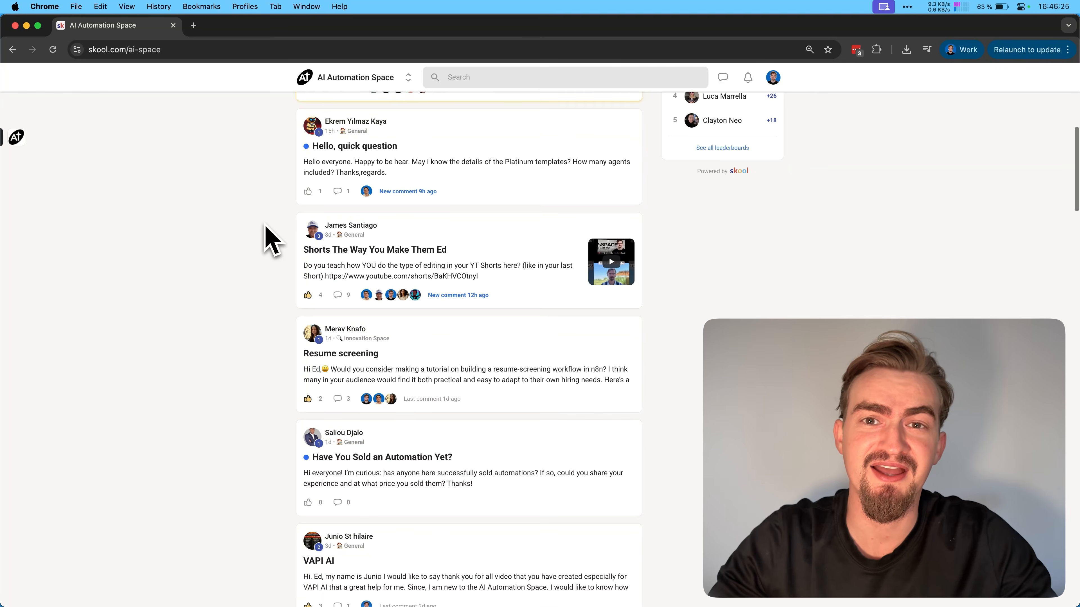
{"action": "scroll", "coordinate": [271, 241], "scroll_direction": "down", "scroll_amount": 4}
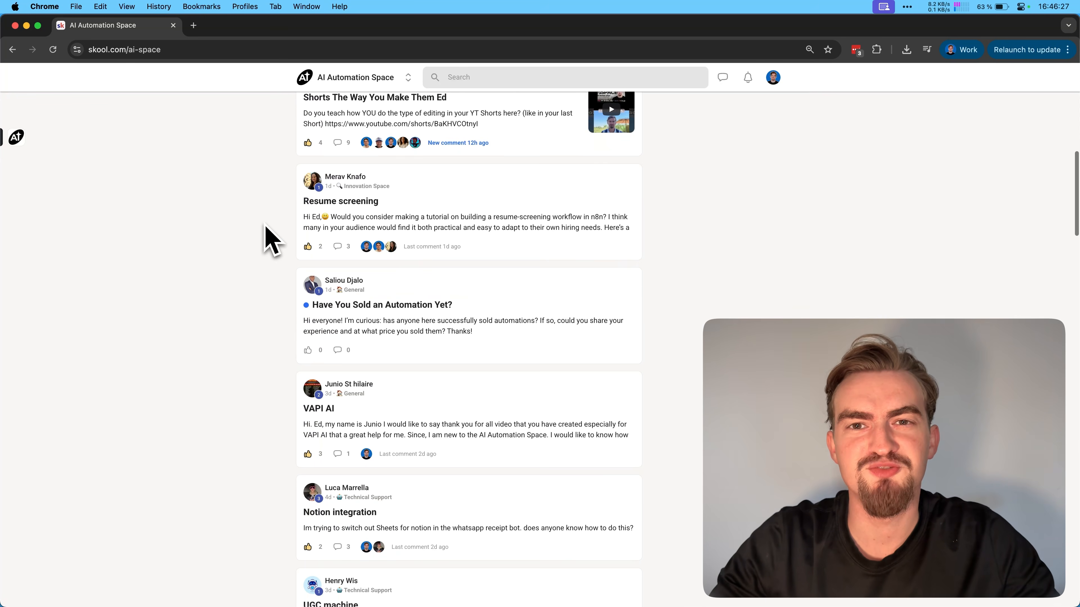
{"action": "scroll", "coordinate": [265, 229], "scroll_direction": "down", "scroll_amount": 5}
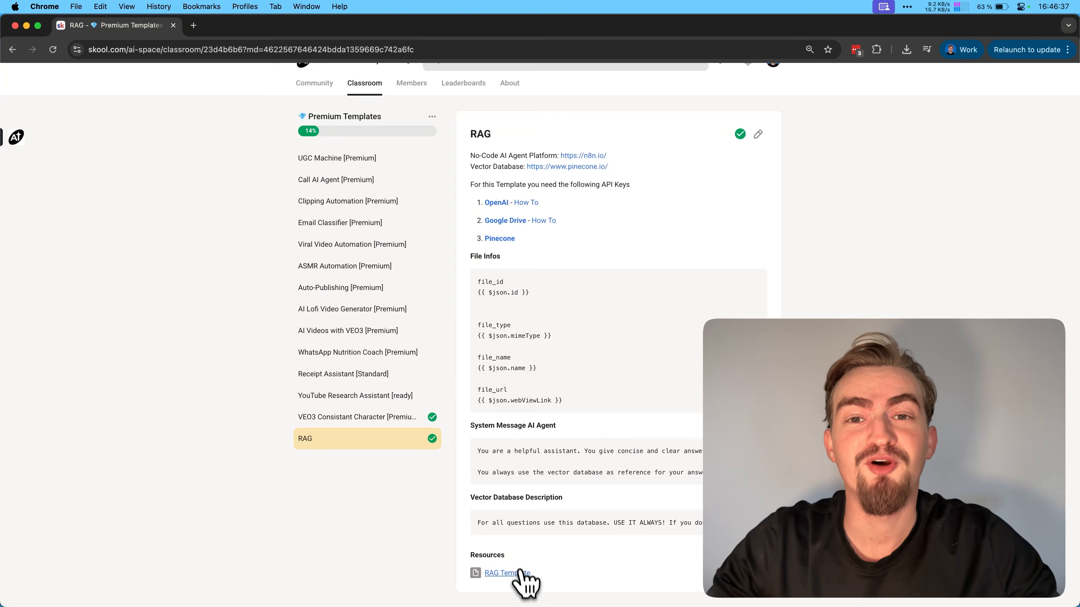
Download RAG Pine TEMPLATE.json from the RAG lesson's resources and import it into a new n8n workflow
{"action": "left_click", "coordinate": [516, 572]}
{"action": "left_click", "coordinate": [545, 369]}
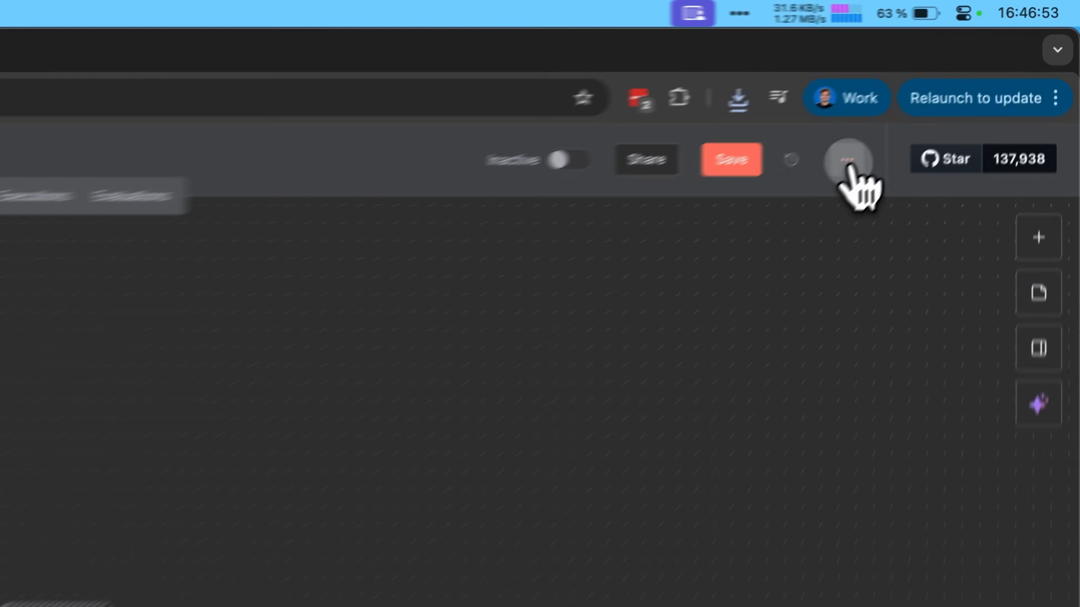
{"action": "left_click", "coordinate": [962, 81]}
{"action": "left_click", "coordinate": [947, 187]}
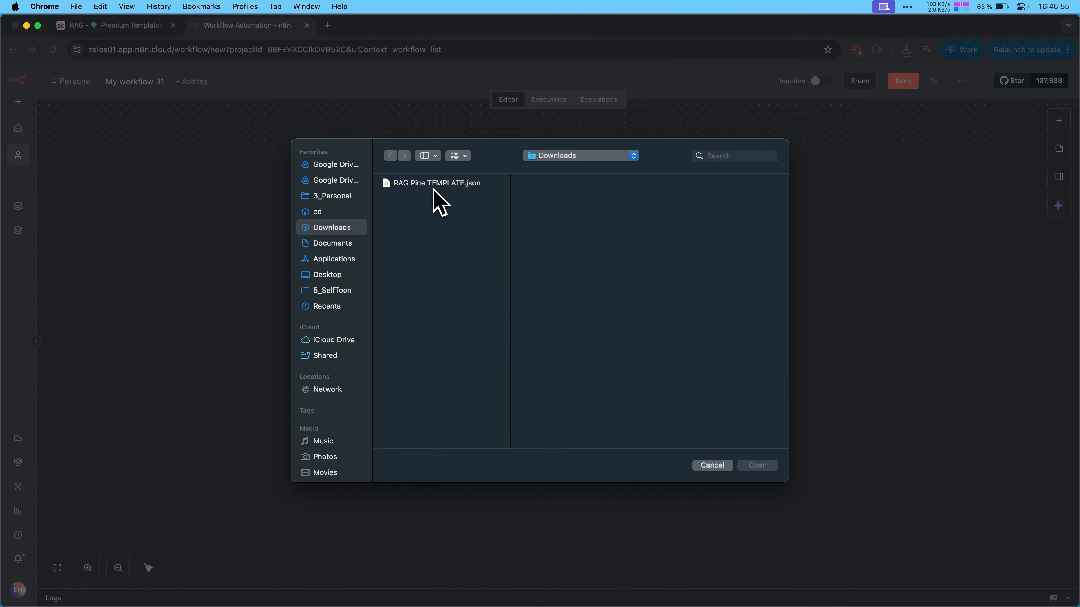
{"action": "double_click", "coordinate": [434, 187]}
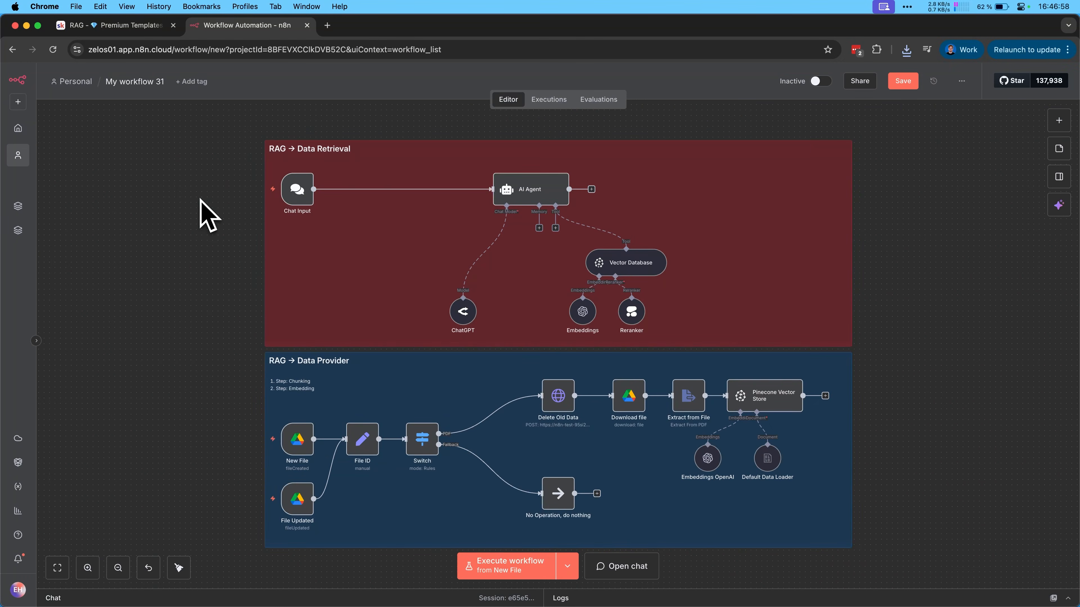
Look through the Call AI Agent and Clipping Automation lessons in the Premium Templates course
{"action": "scroll", "coordinate": [208, 214], "scroll_direction": "down", "scroll_amount": 1}
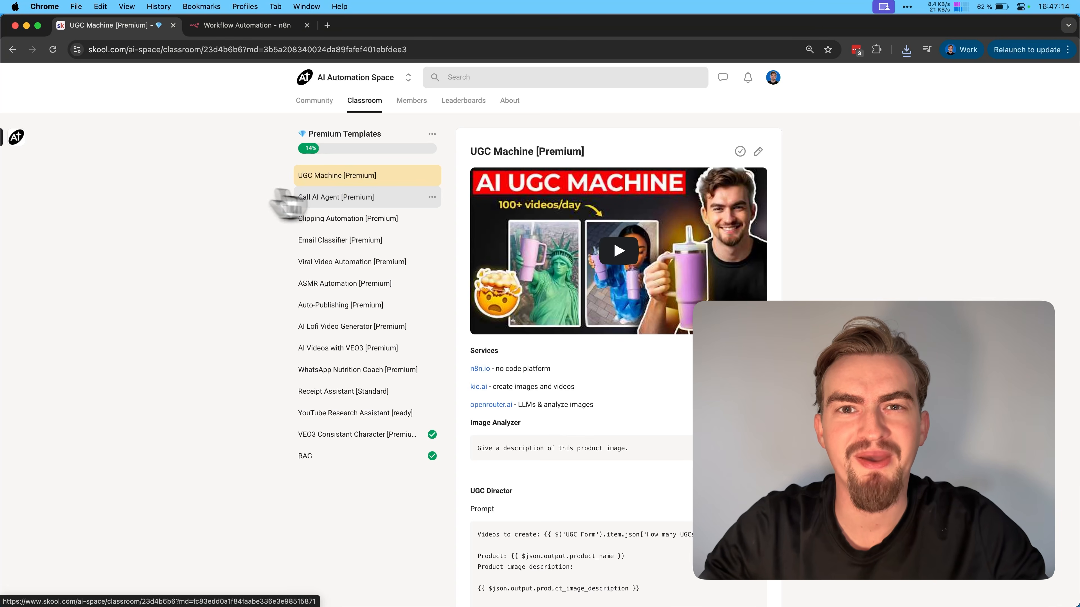
{"action": "left_click", "coordinate": [359, 200]}
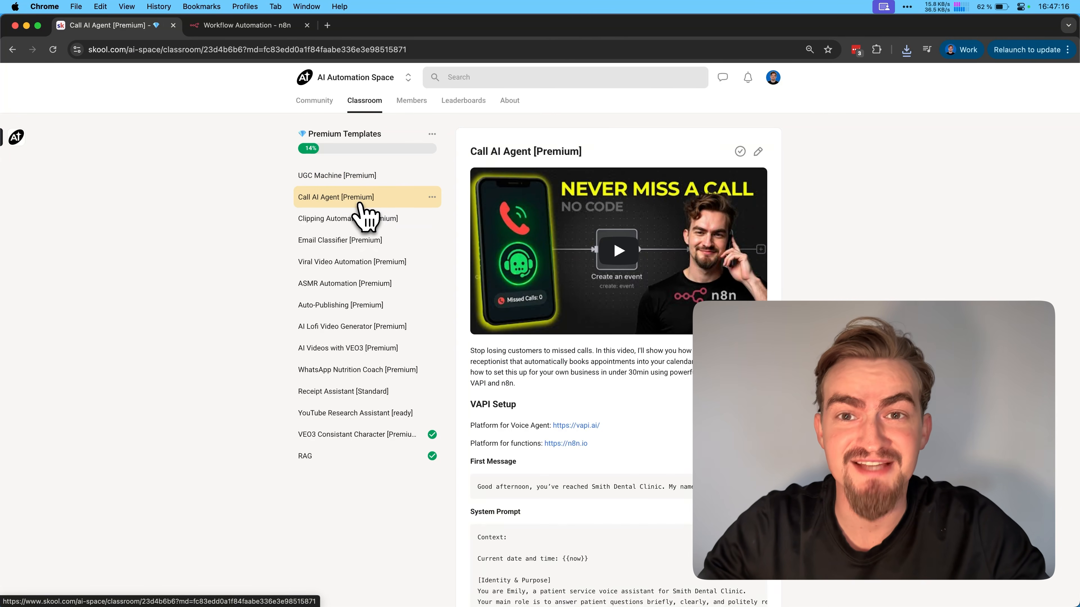
{"action": "left_click", "coordinate": [361, 219]}
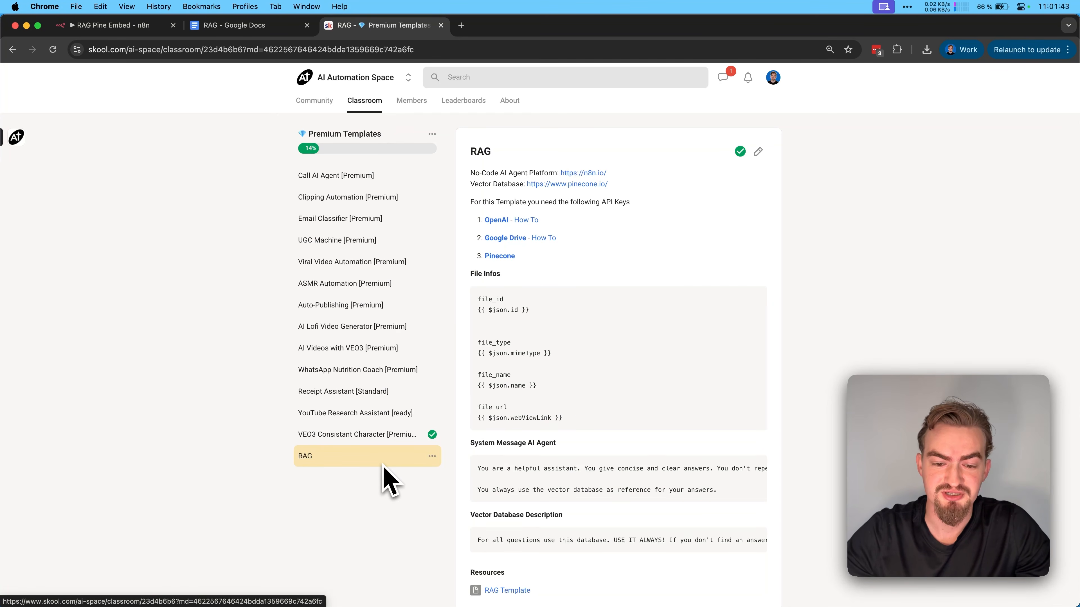
Review the RAG lesson's template resources and the matching RAG document in Google Docs
{"action": "scroll", "coordinate": [555, 241], "scroll_direction": "down", "scroll_amount": 1}
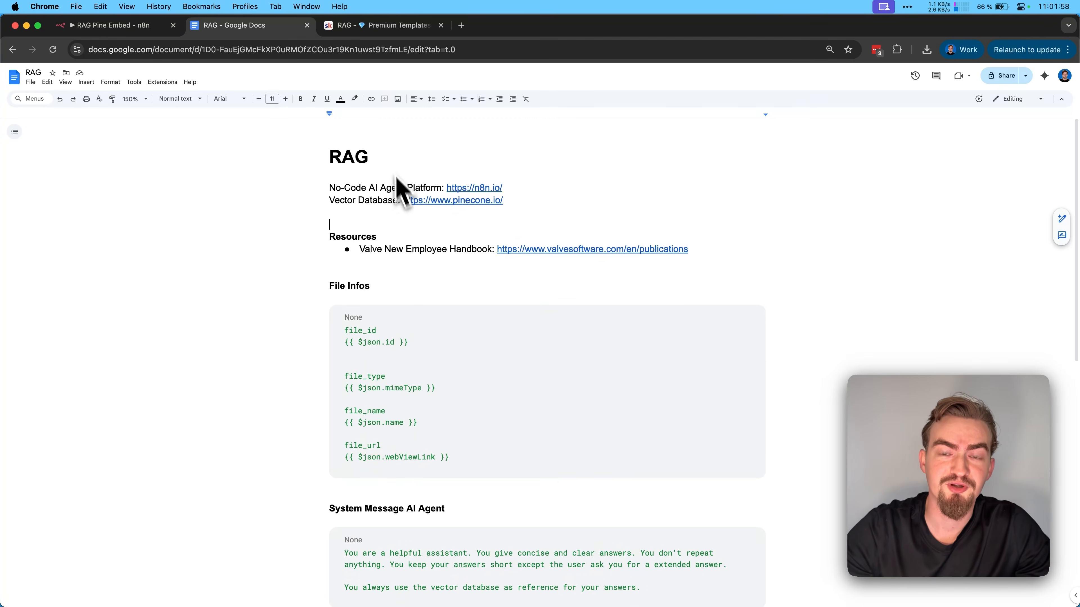
{"action": "scroll", "coordinate": [396, 174], "scroll_direction": "down", "scroll_amount": 3}
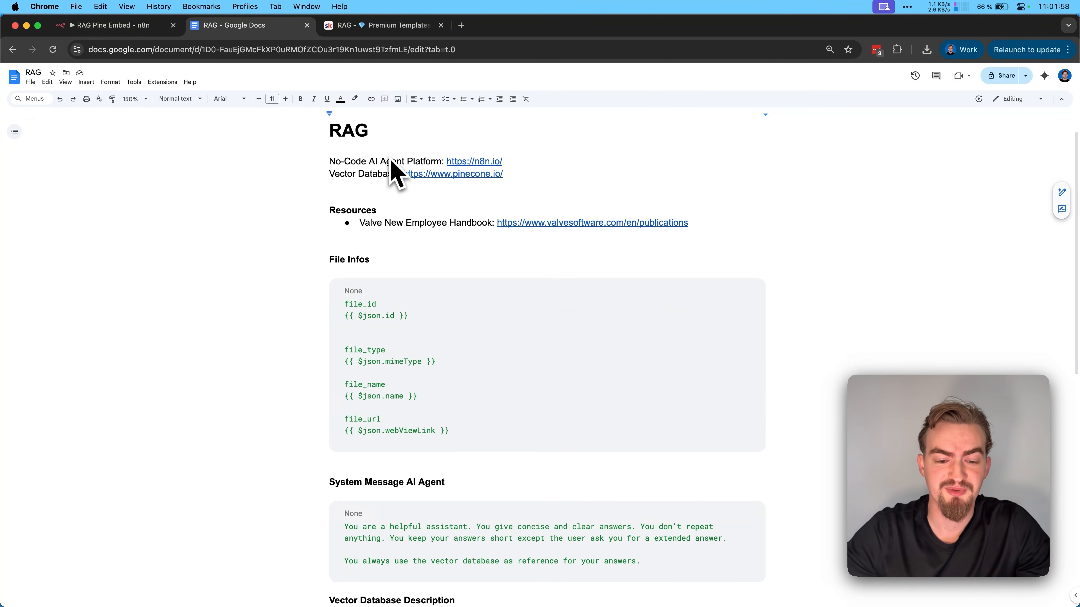
{"action": "scroll", "coordinate": [396, 174], "scroll_direction": "down", "scroll_amount": 4}
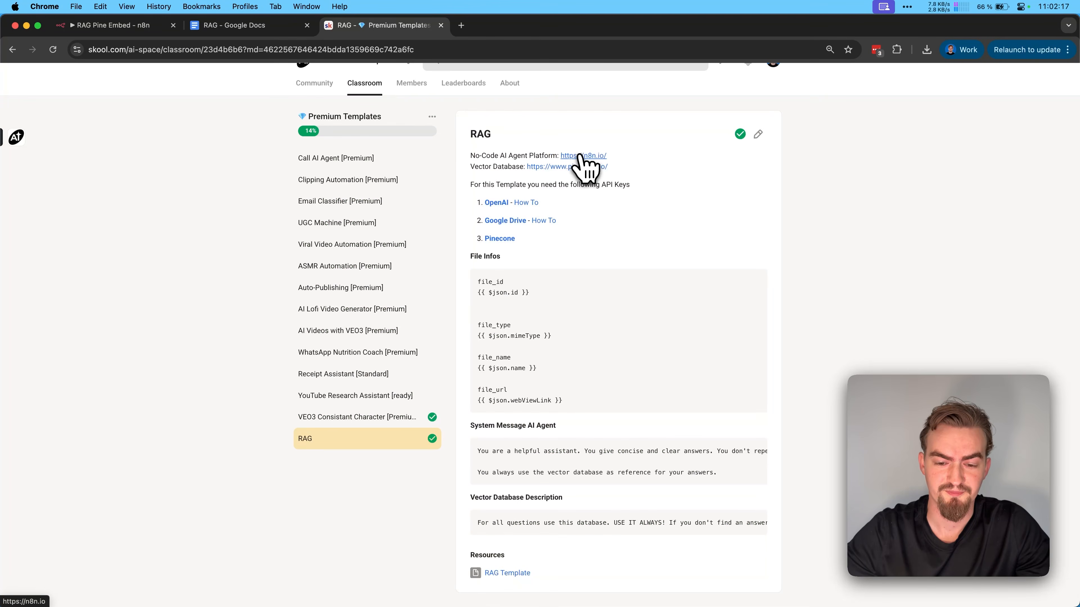
Open the n8n website from the RAG lesson's link and get started with the platform
{"action": "left_click", "coordinate": [580, 157]}
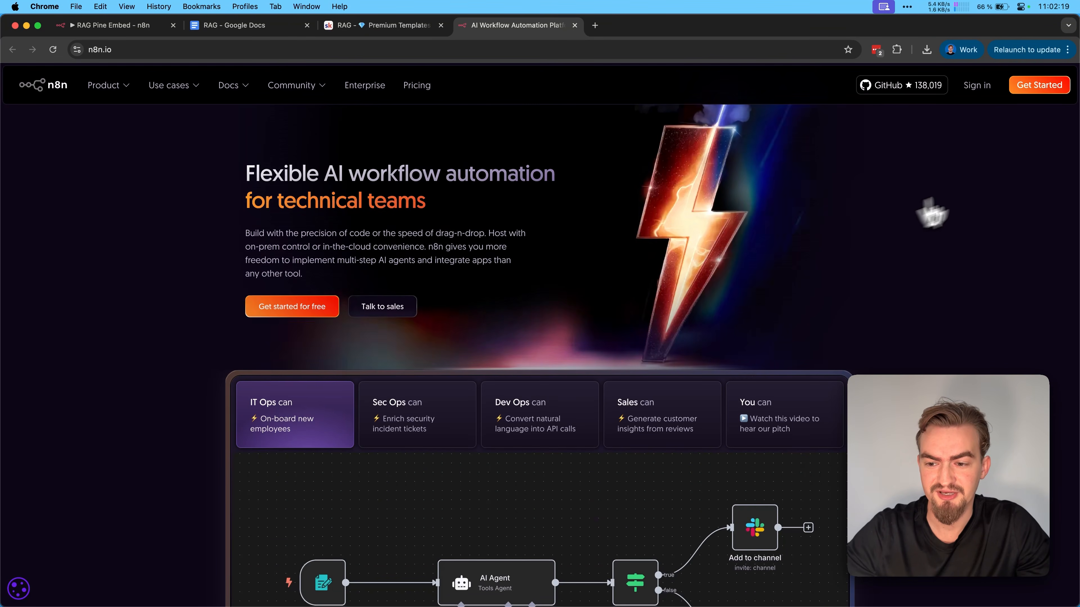
{"action": "left_click", "coordinate": [1036, 91]}
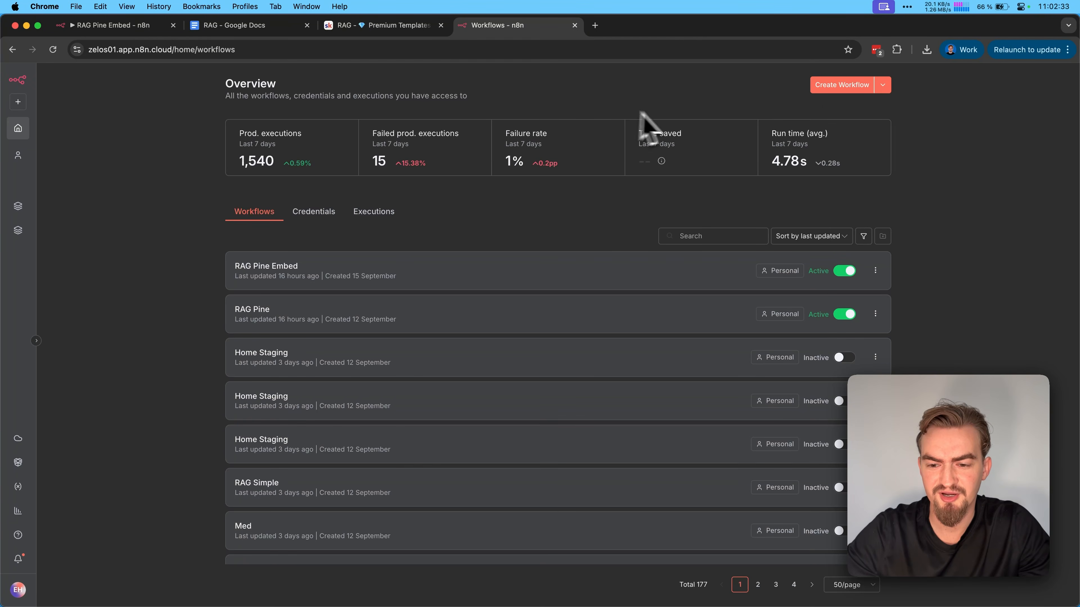
Create a new n8n workflow and import RAG Pine TEMPLATE.json from the Downloads folder into it
{"action": "left_click", "coordinate": [833, 87]}
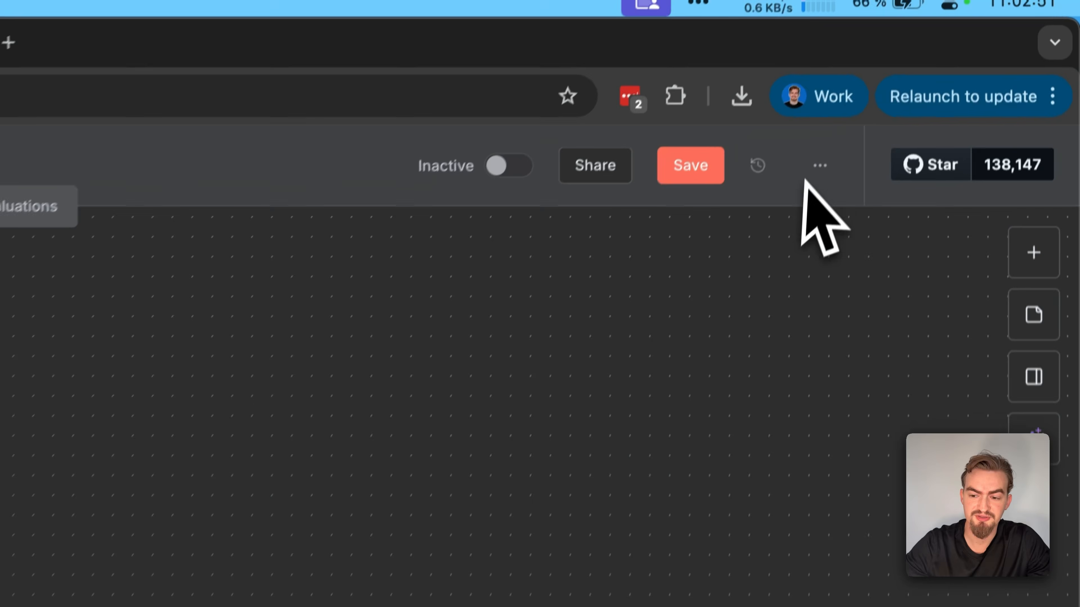
{"action": "left_click", "coordinate": [959, 77]}
{"action": "left_click", "coordinate": [759, 426]}
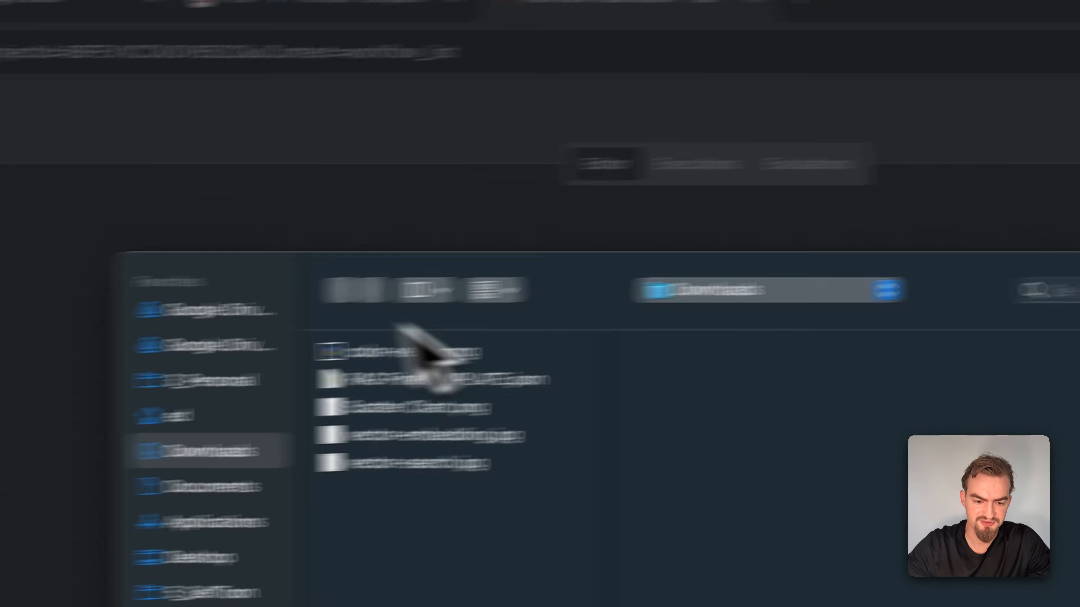
{"action": "double_click", "coordinate": [543, 367]}
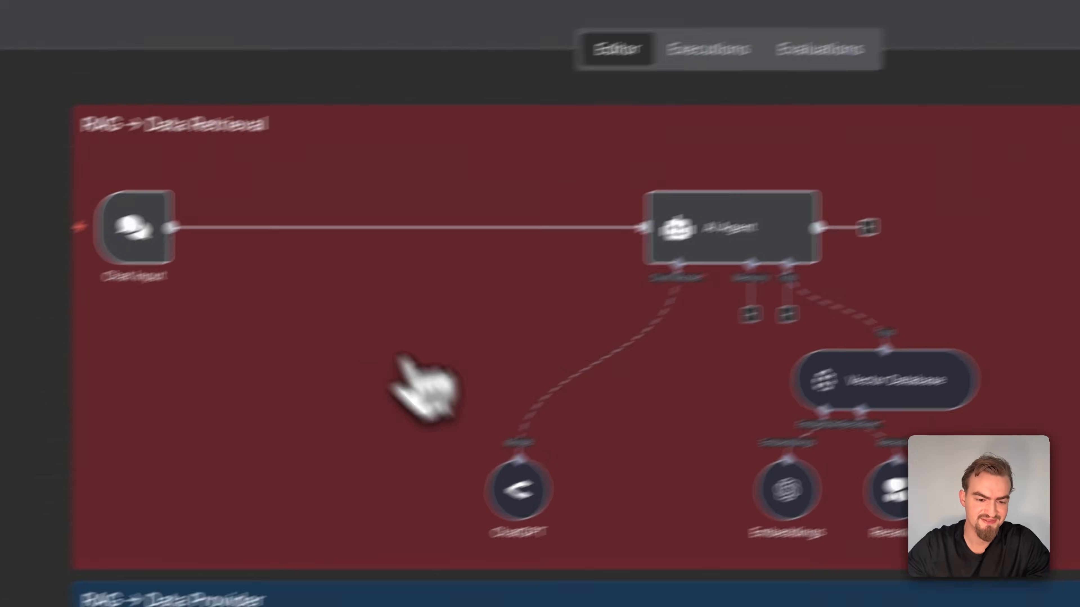
Open the Chat Input node, and ask the website's embedded chat widget "Should I do extra hours?"
{"action": "double_click", "coordinate": [300, 178]}
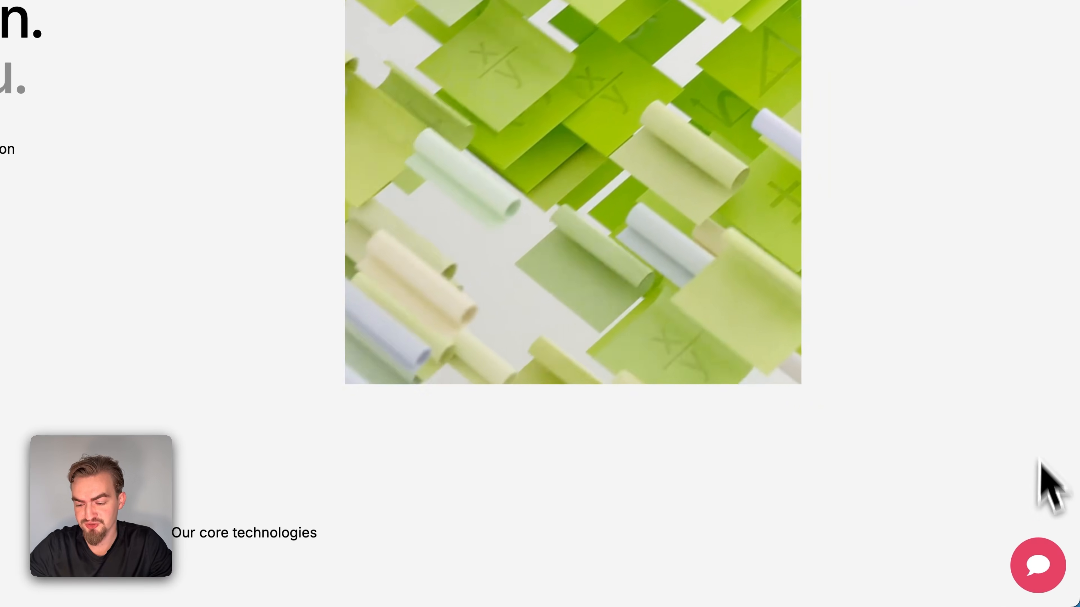
{"action": "left_click", "coordinate": [1038, 568]}
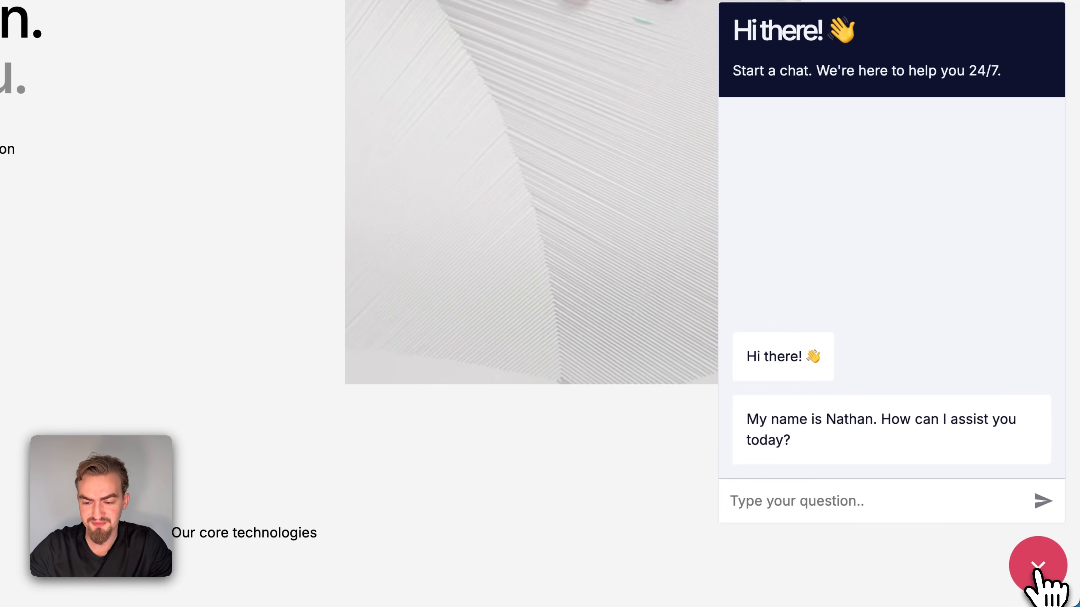
{"action": "left_click", "coordinate": [924, 489]}
{"action": "type", "text": "Should I do extra hours?"}
{"action": "key", "text": "Return"}
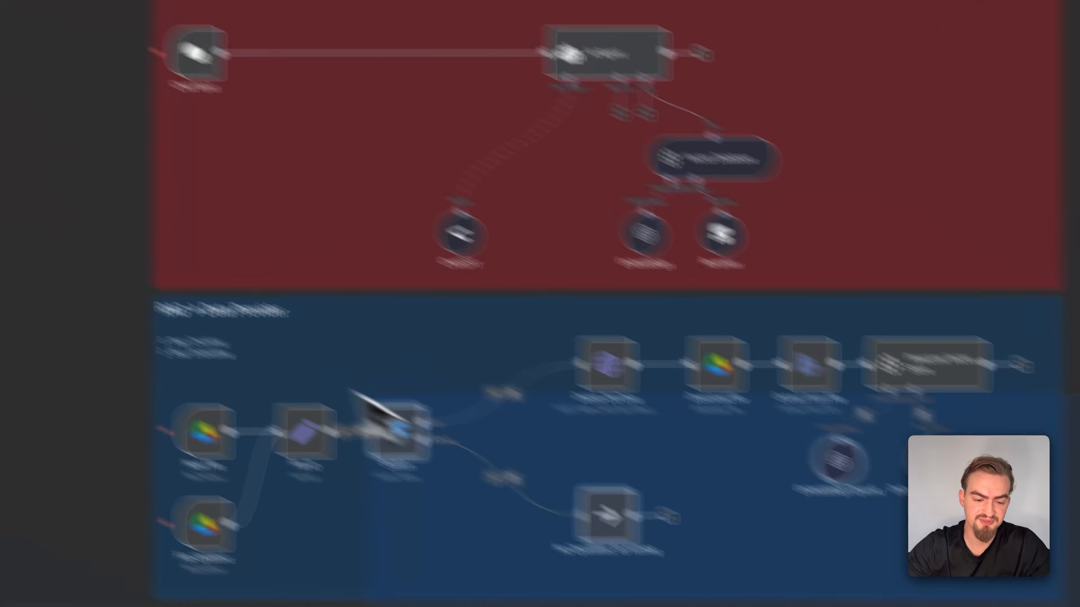
Select the Data Retrieval and Data Provider sections in turn, followed by the New File and File Updated triggers
{"action": "left_click_drag", "start_coordinate": [924, 333], "coordinate": [242, 113]}
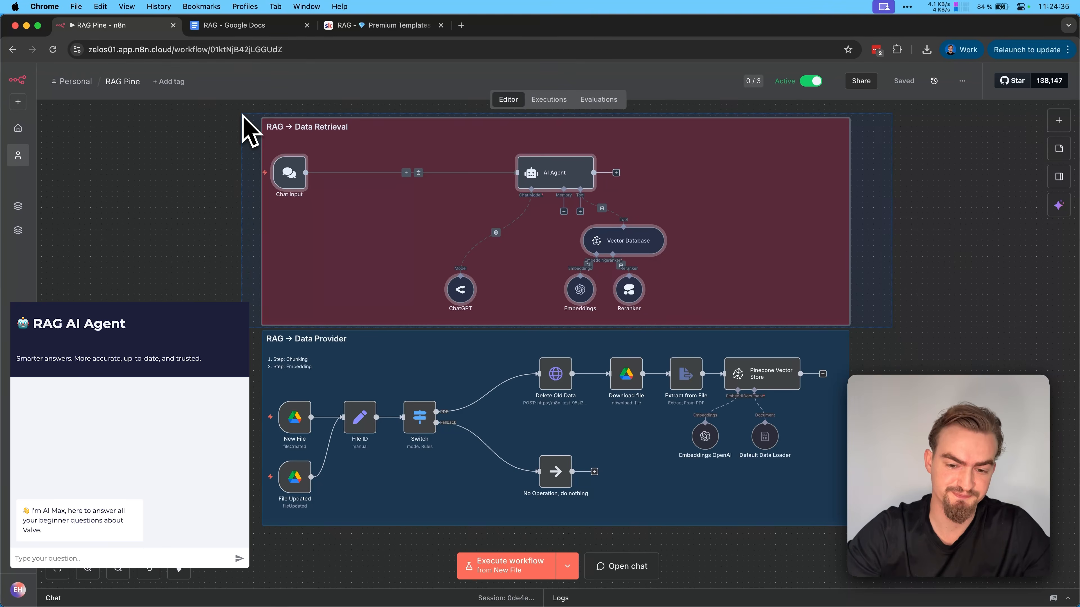
{"action": "left_click_drag", "start_coordinate": [325, 374], "coordinate": [791, 500]}
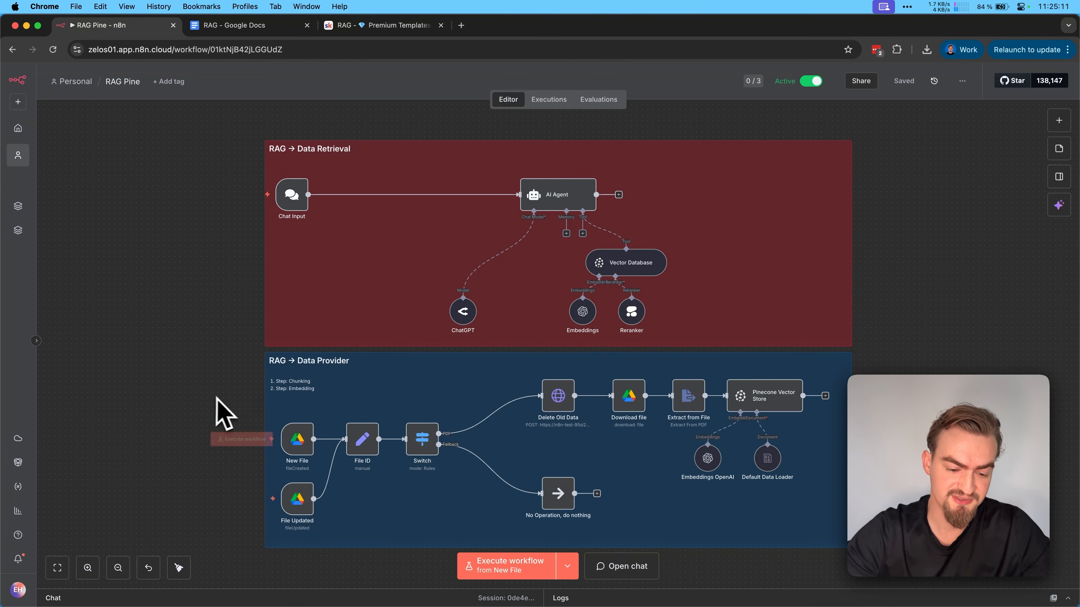
{"action": "left_click_drag", "start_coordinate": [216, 414], "coordinate": [319, 471]}
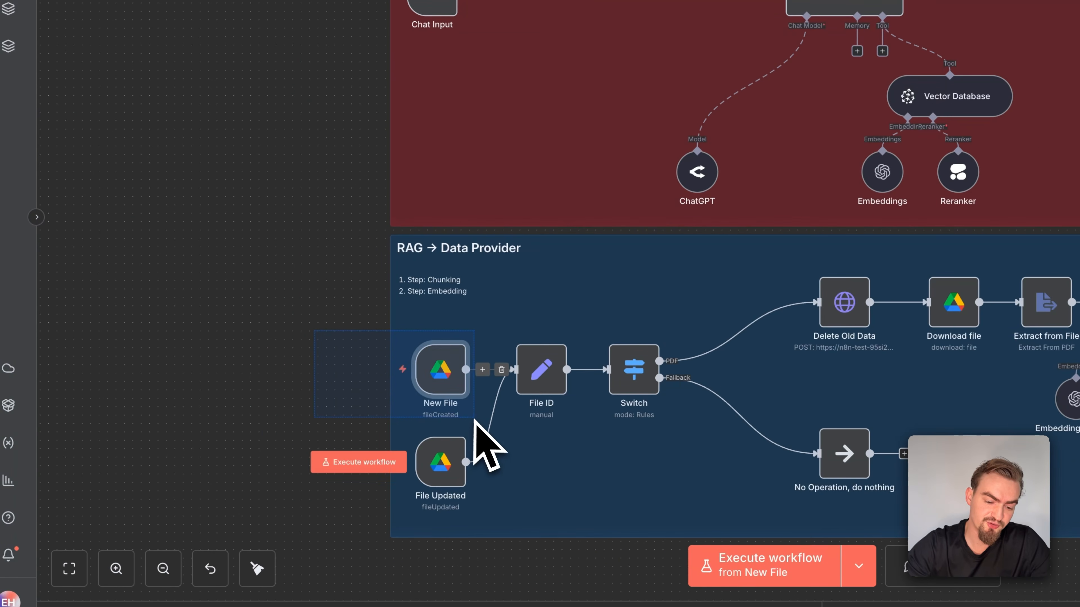
{"action": "left_click_drag", "start_coordinate": [485, 421], "coordinate": [494, 509]}
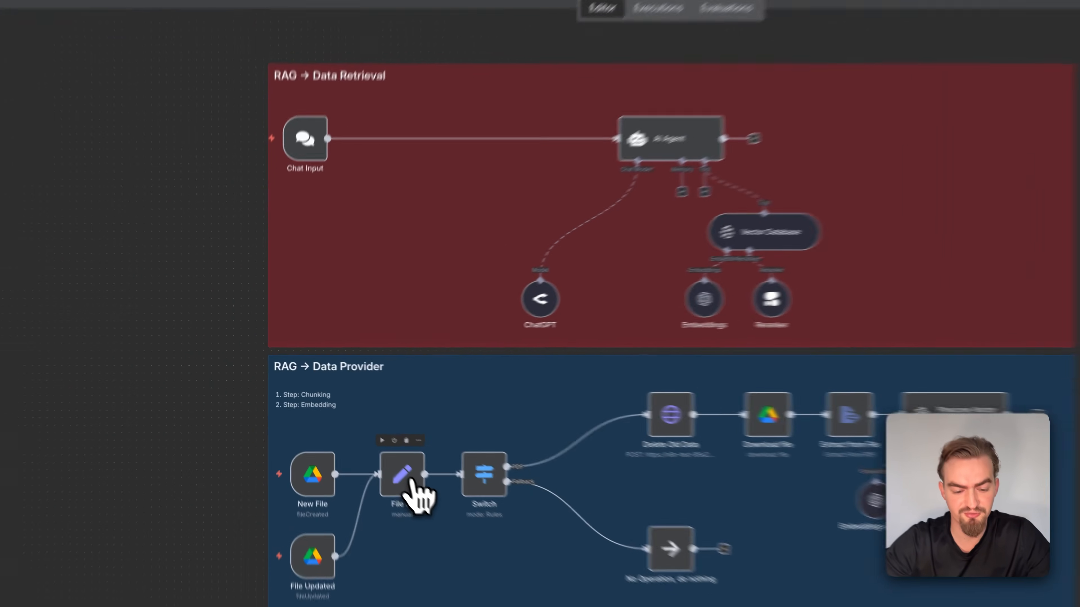
Examine the field mappings in the File ID node and select the Pinecone Vector Store nodes
{"action": "double_click", "coordinate": [404, 476]}
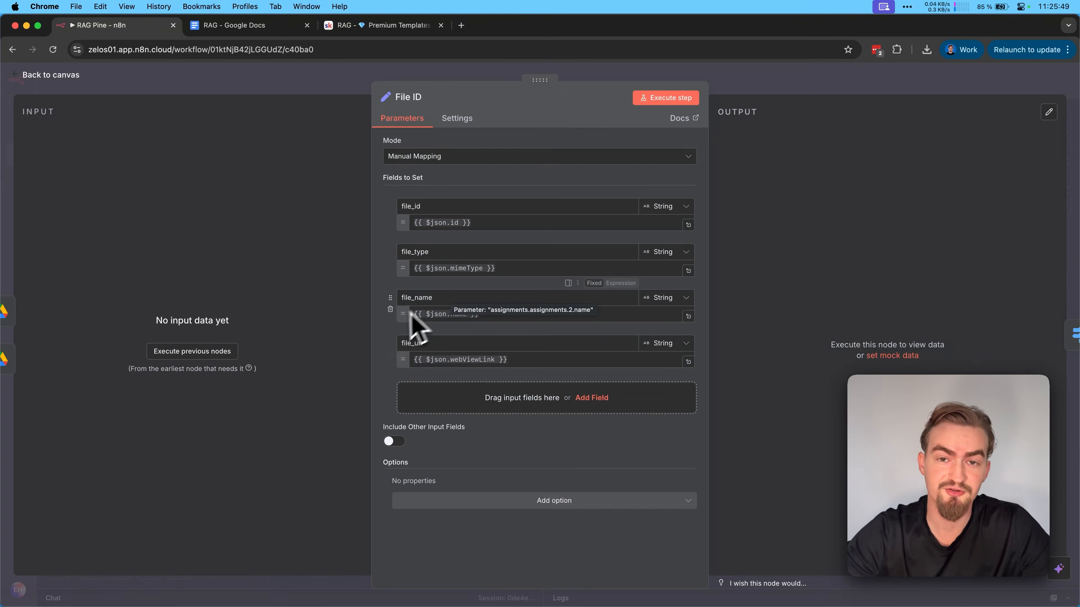
{"action": "key", "text": "Escape"}
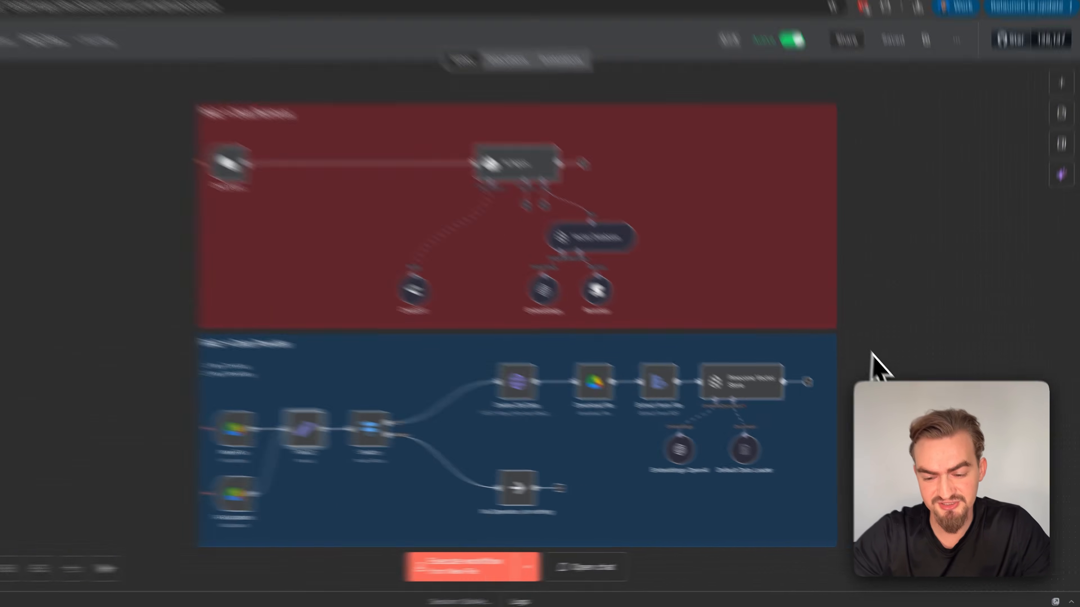
{"action": "left_click_drag", "start_coordinate": [888, 367], "coordinate": [687, 462]}
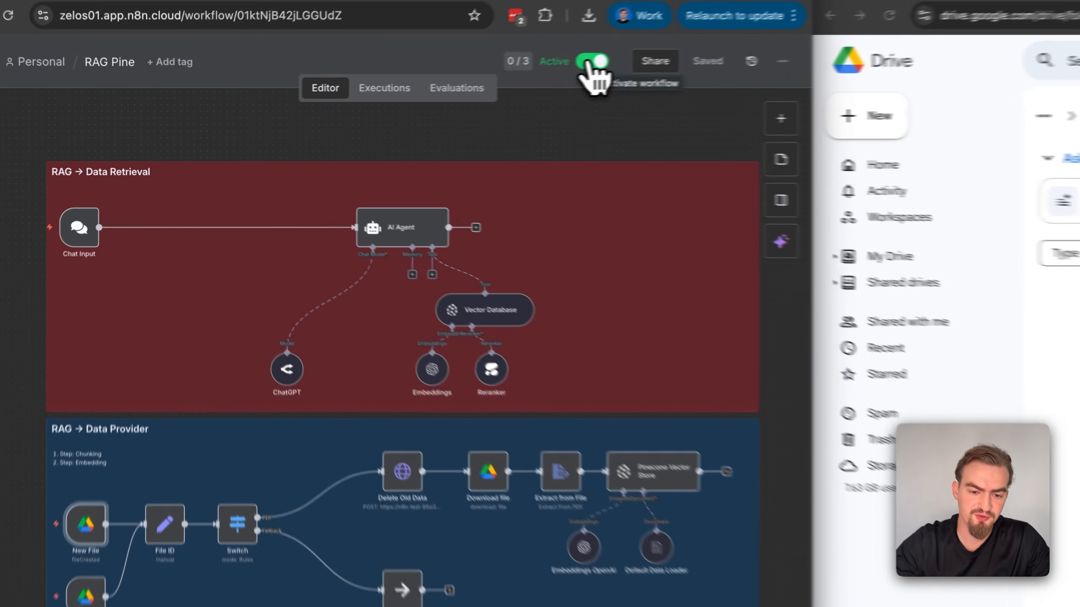
Deactivate the RAG Pine workflow and open the Valve publications page linked in the RAG document
{"action": "left_click", "coordinate": [455, 80]}
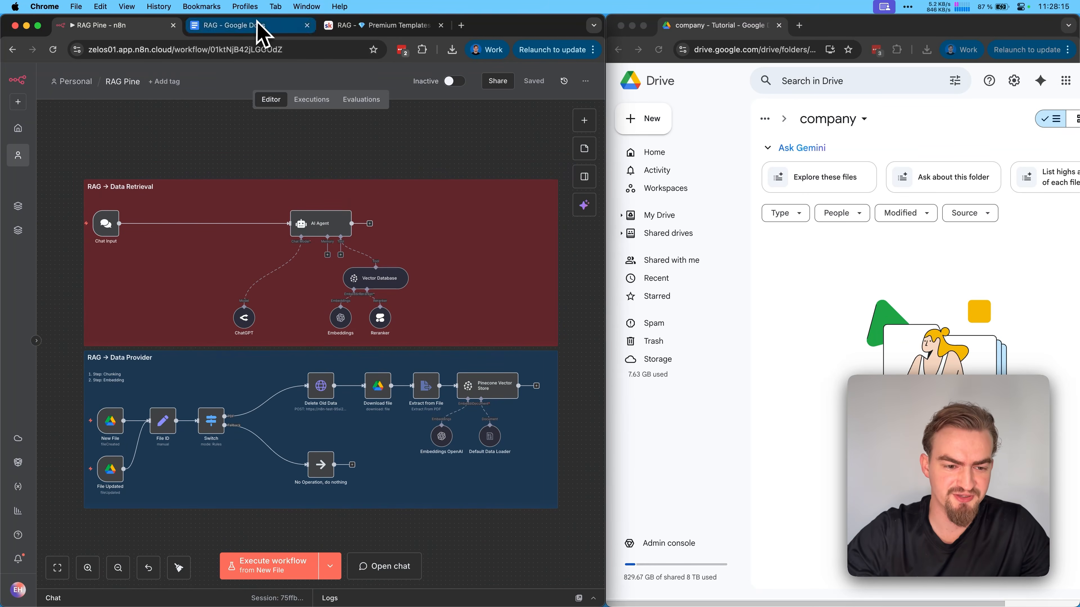
{"action": "left_click", "coordinate": [251, 25]}
{"action": "left_click", "coordinate": [311, 256]}
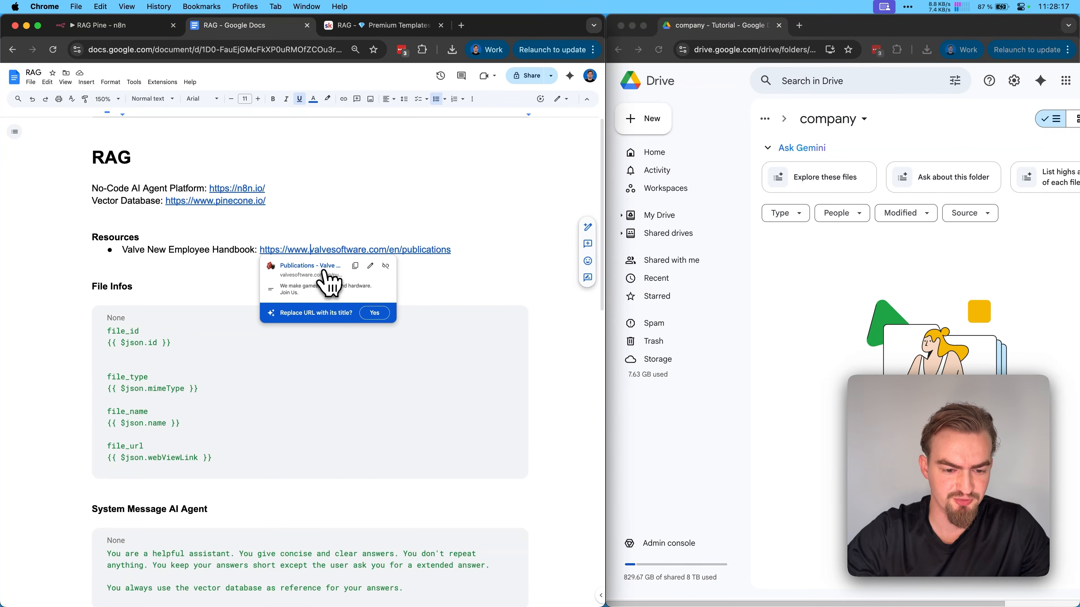
{"action": "left_click", "coordinate": [323, 272]}
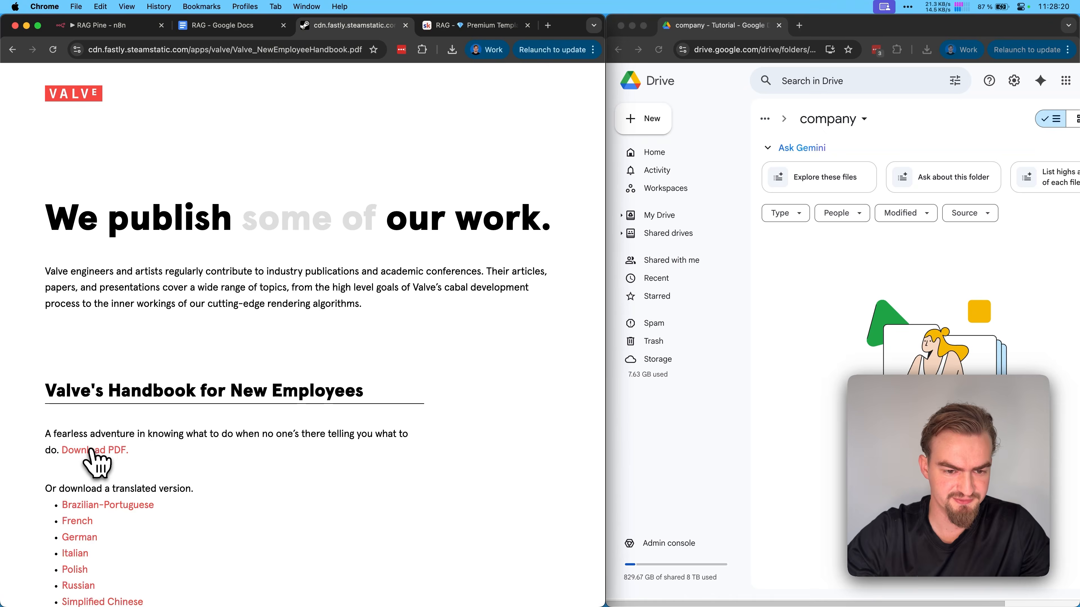
Download Valve's Handbook for New Employees as a PDF and upload it to the company folder in Google Drive
{"action": "left_click", "coordinate": [72, 450]}
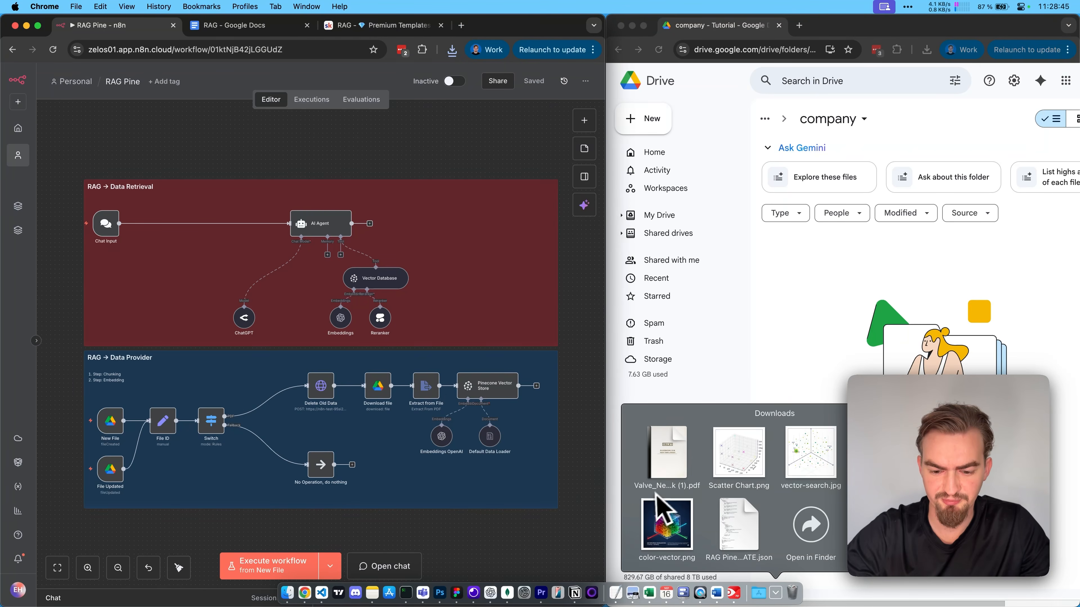
{"action": "left_click_drag", "start_coordinate": [716, 515], "coordinate": [820, 340]}
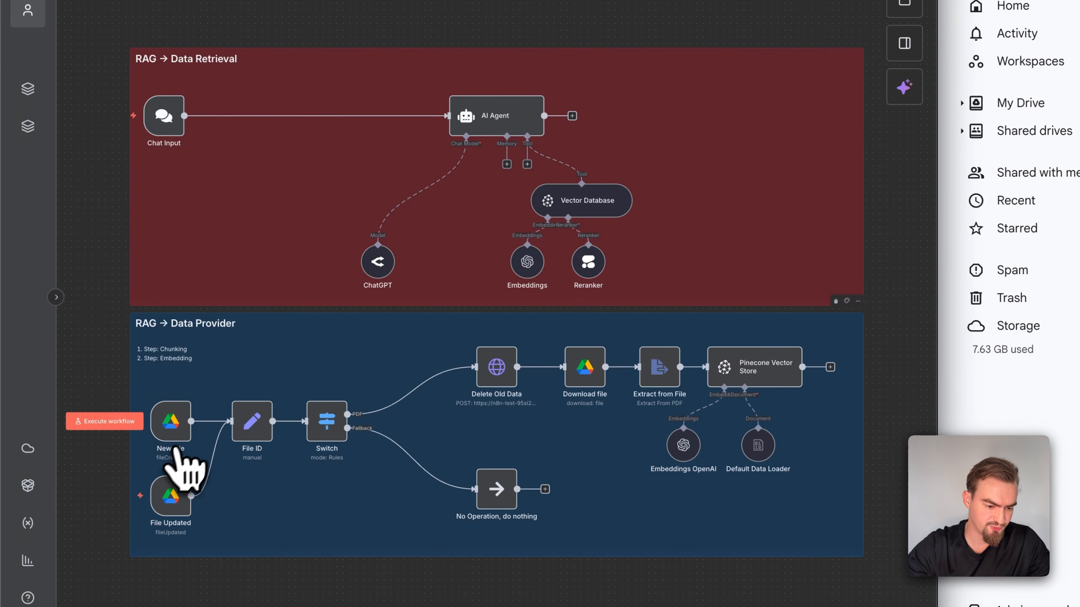
Execute the workflow from the New File trigger and check the file_name value mapped in the File ID node
{"action": "left_click", "coordinate": [121, 426]}
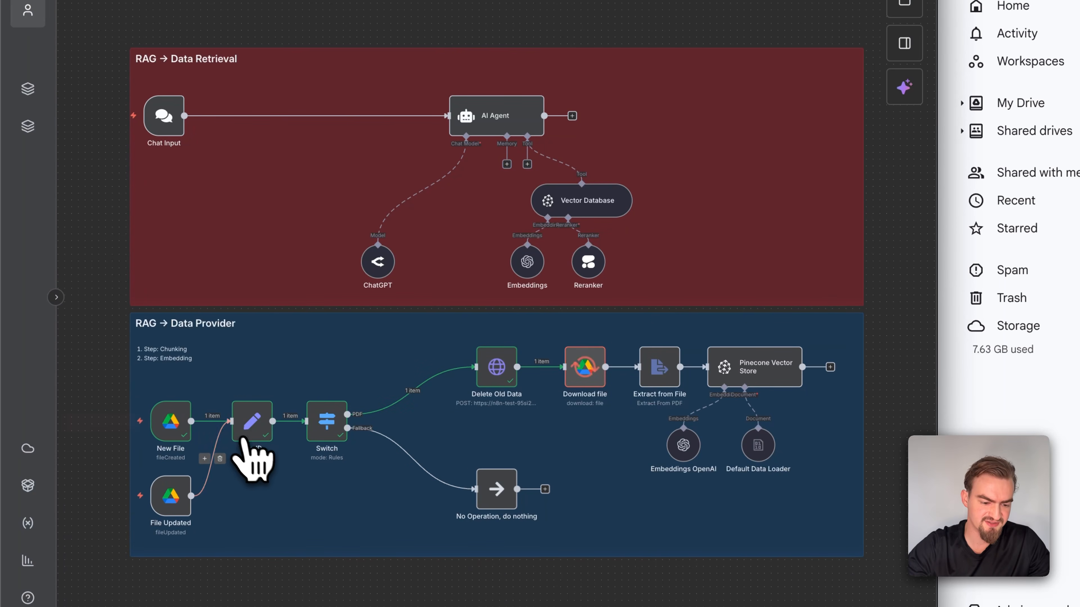
{"action": "double_click", "coordinate": [245, 426]}
{"action": "triple_click", "coordinate": [391, 385]}
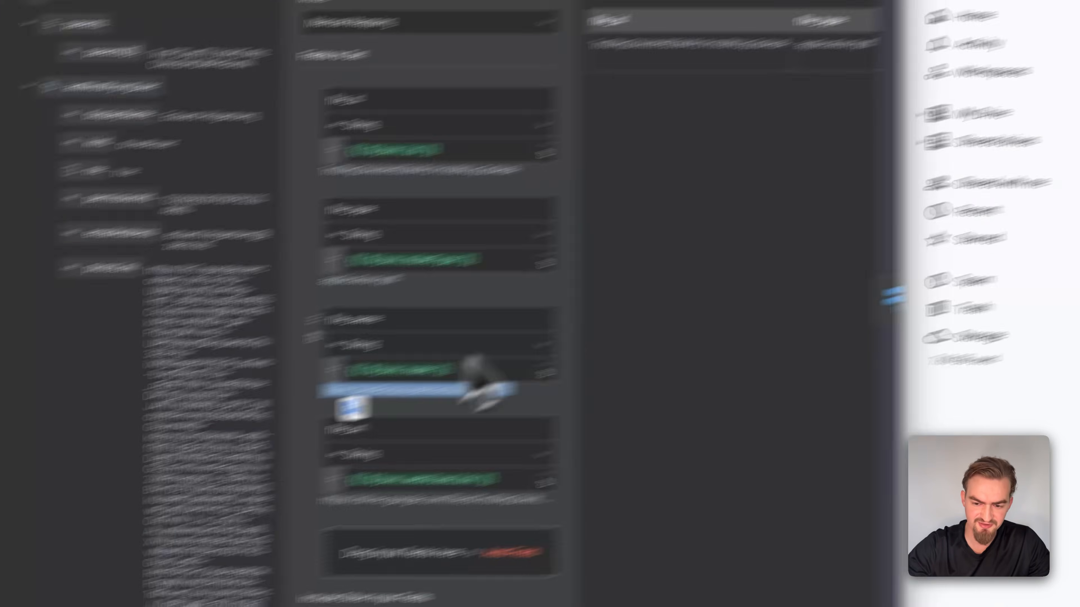
{"action": "key", "text": "Escape"}
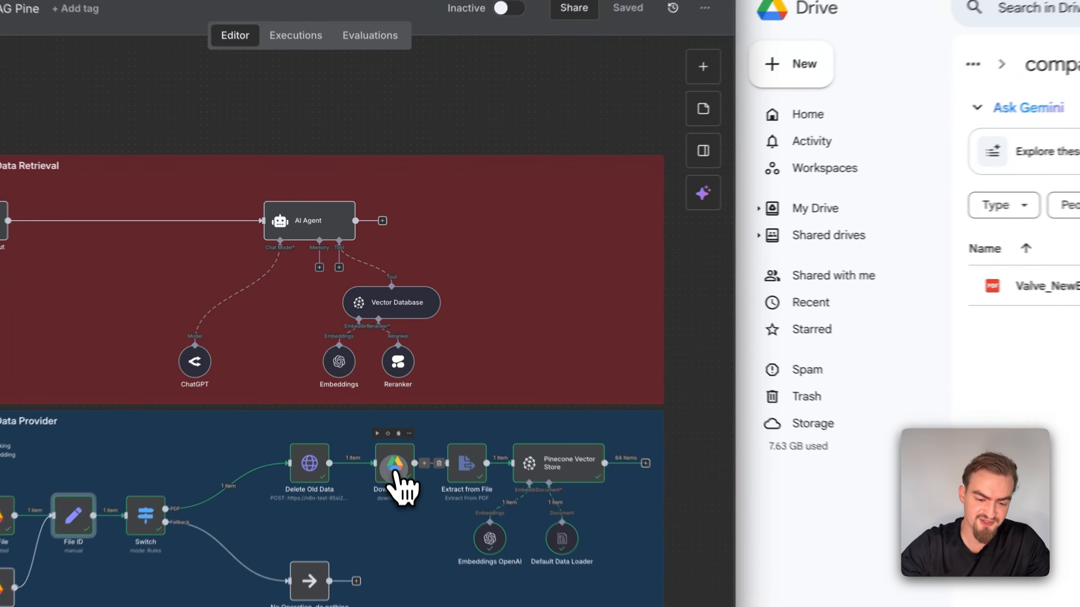
Inspect the outputs of the Download file and Extract from File nodes in the Data Provider flow
{"action": "double_click", "coordinate": [378, 405]}
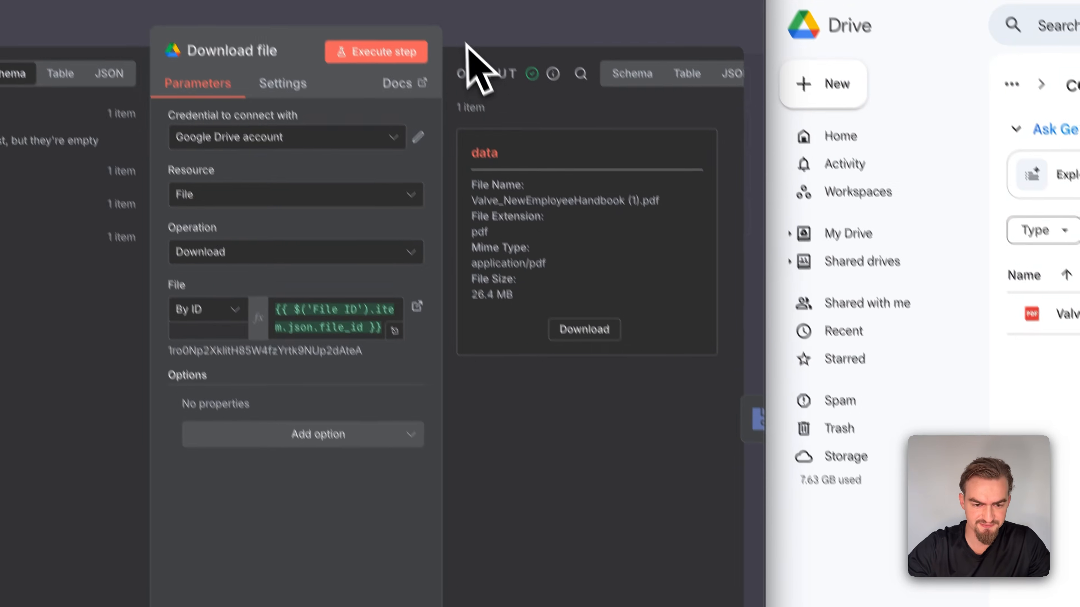
{"action": "left_click", "coordinate": [449, 15]}
{"action": "double_click", "coordinate": [498, 425]}
{"action": "scroll", "coordinate": [747, 183], "scroll_direction": "right", "scroll_amount": 8}
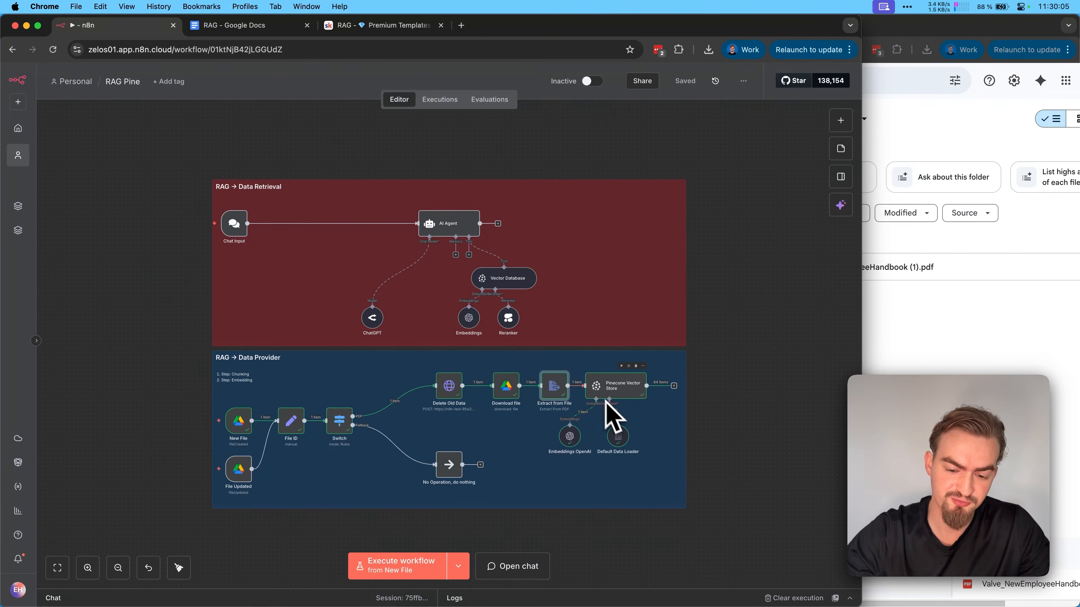
Examine the item count, metadata and page content of the handbook chunks in the Pinecone Vector Store node's output
{"action": "double_click", "coordinate": [622, 389]}
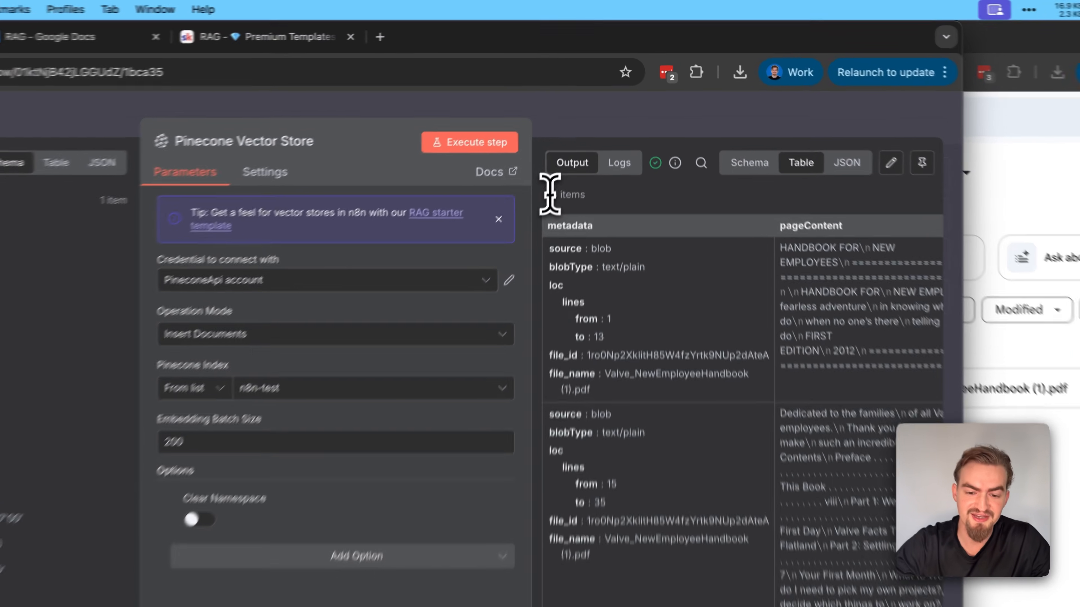
{"action": "triple_click", "coordinate": [578, 134]}
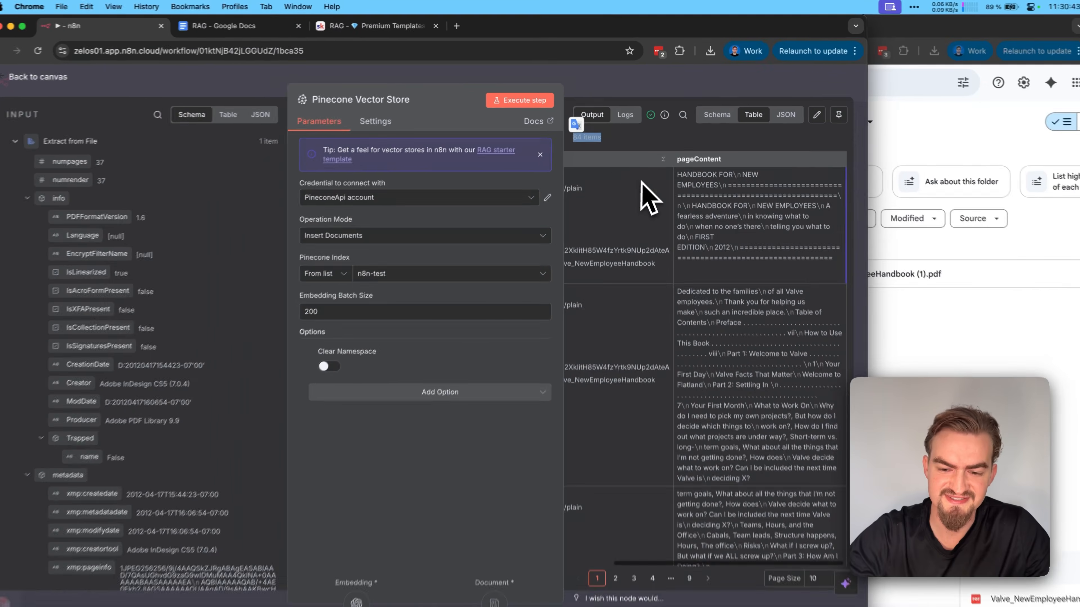
{"action": "scroll", "coordinate": [614, 329], "scroll_direction": "down", "scroll_amount": 10}
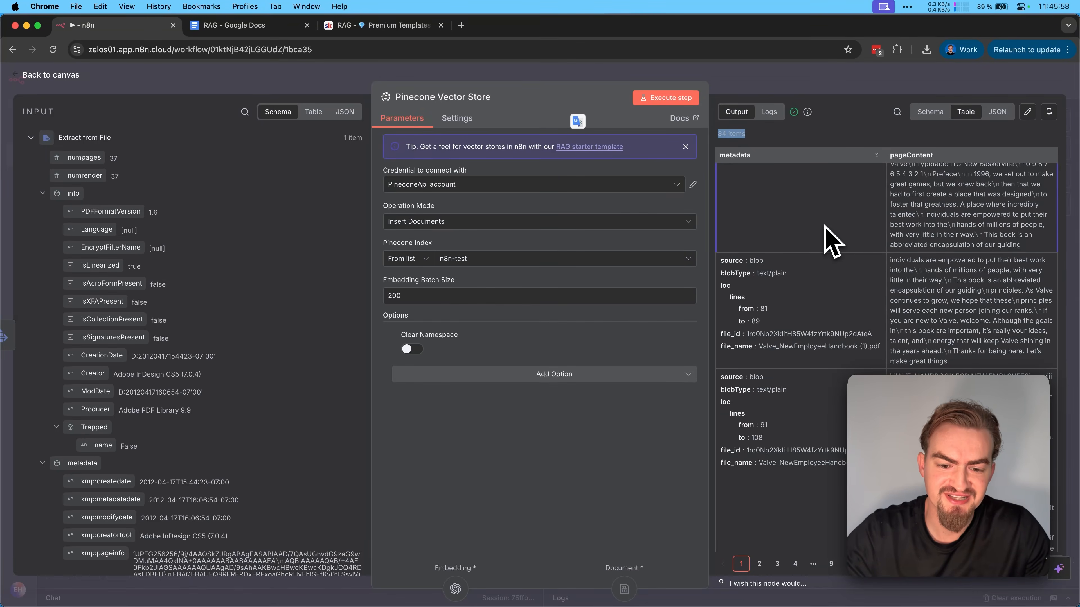
{"action": "scroll", "coordinate": [831, 243], "scroll_direction": "down", "scroll_amount": 2}
{"action": "scroll", "coordinate": [831, 243], "scroll_direction": "down", "scroll_amount": 5}
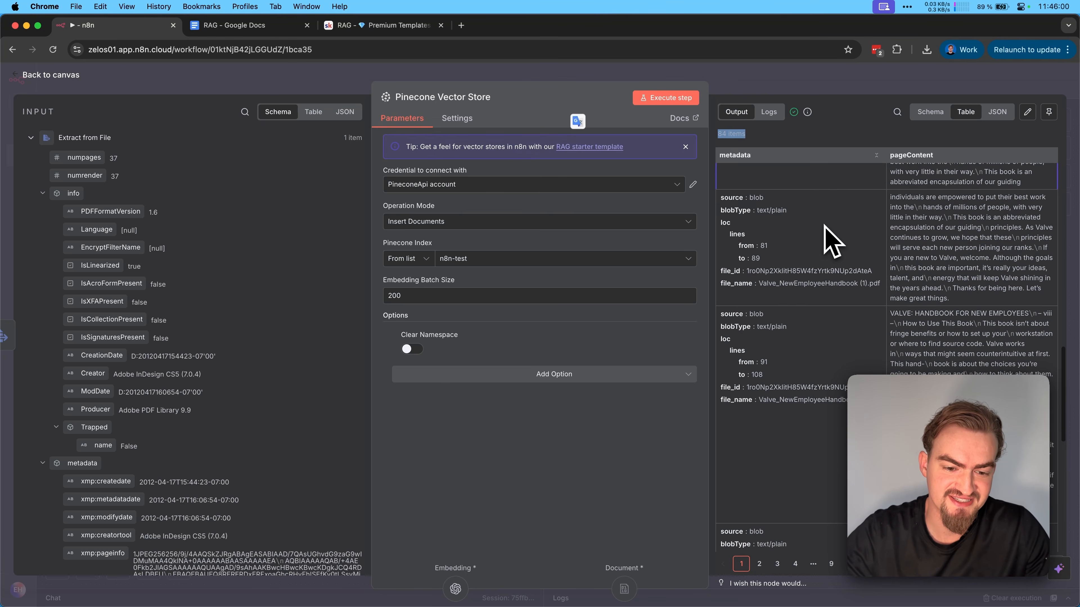
{"action": "scroll", "coordinate": [831, 242], "scroll_direction": "down", "scroll_amount": 4}
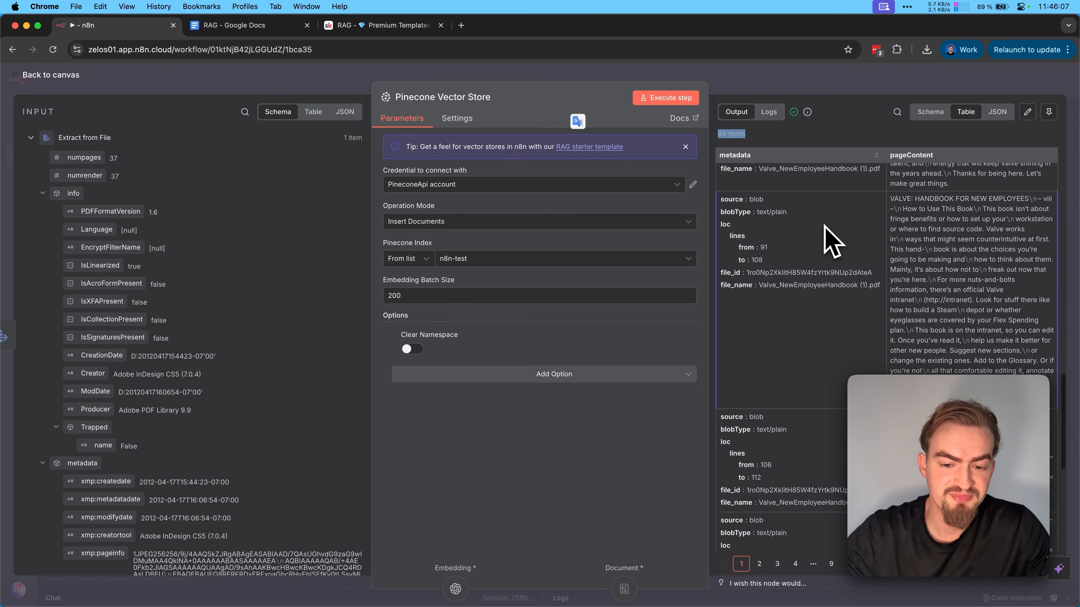
{"action": "scroll", "coordinate": [831, 243], "scroll_direction": "down", "scroll_amount": 4}
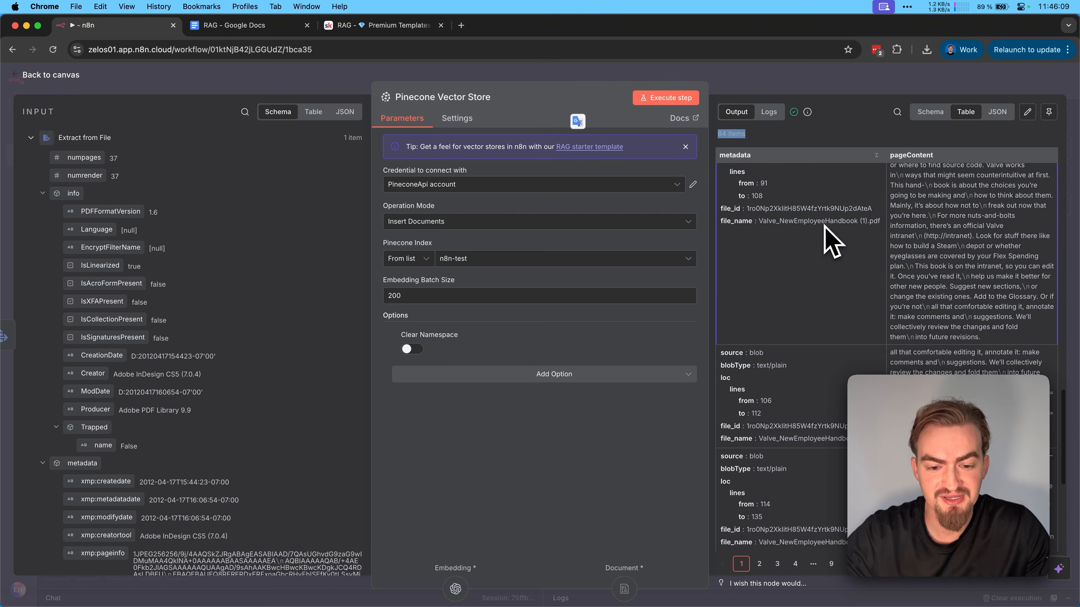
{"action": "scroll", "coordinate": [831, 242], "scroll_direction": "down", "scroll_amount": 5}
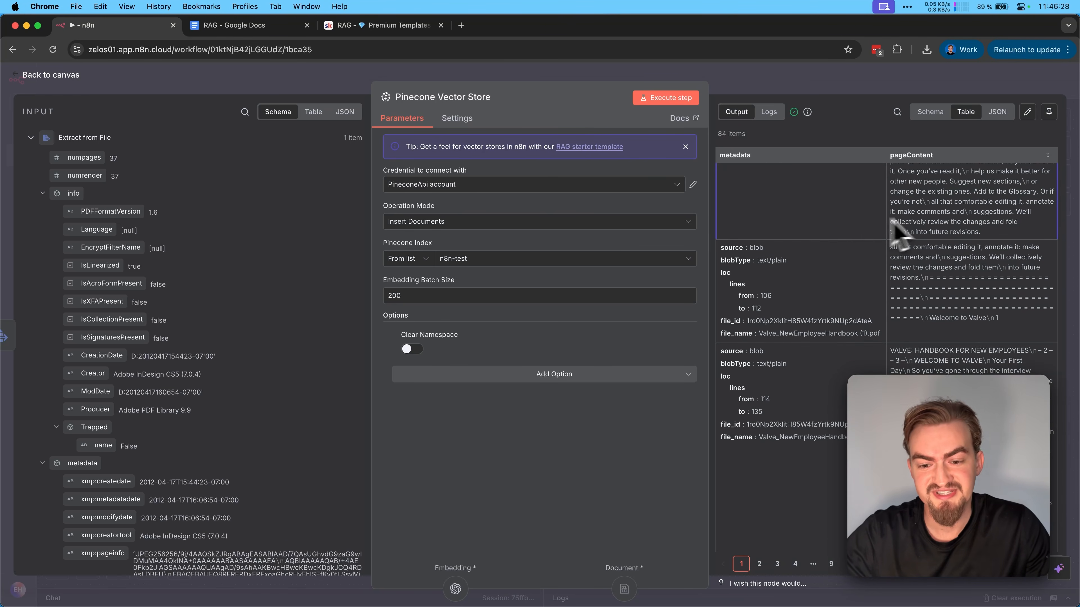
{"action": "scroll", "coordinate": [931, 232], "scroll_direction": "down", "scroll_amount": 1}
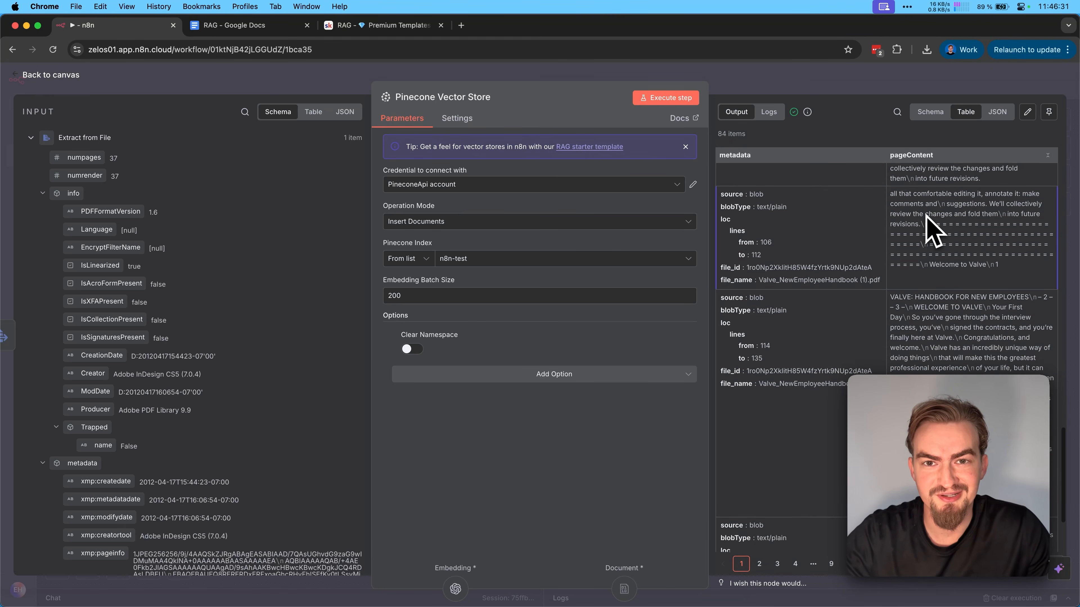
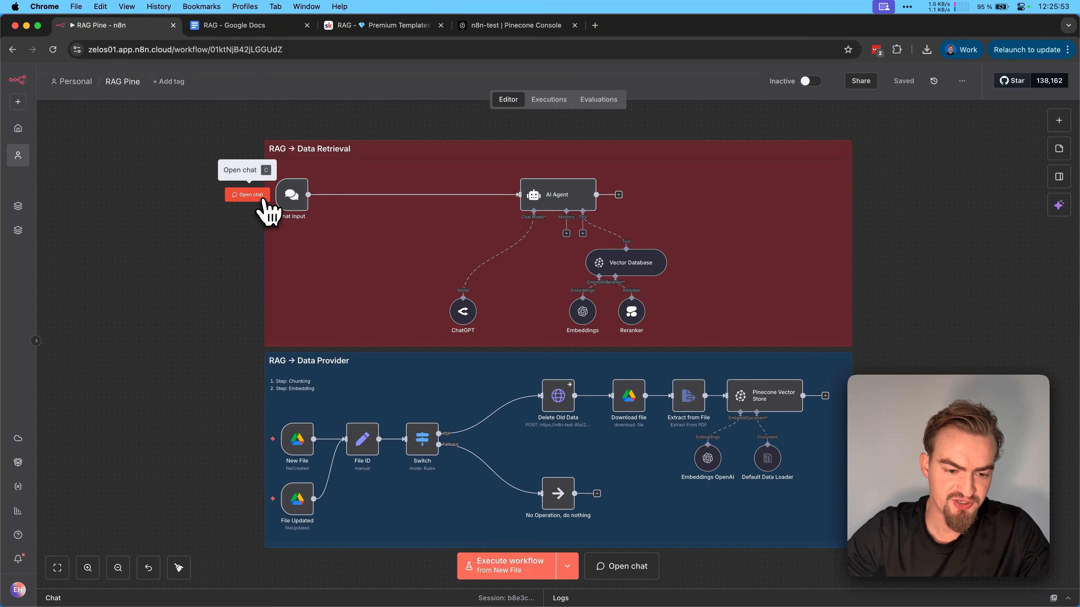
Ask the chatbot "Should I do extra hours?" and read its reply about planning and communication
{"action": "left_click", "coordinate": [247, 195]}
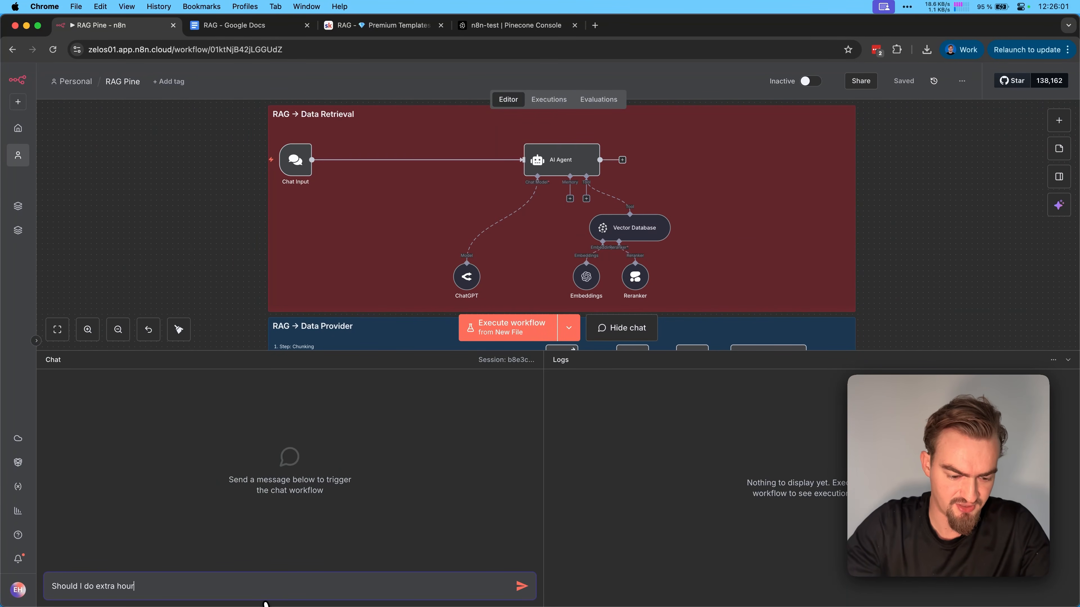
{"action": "key", "text": "Return"}
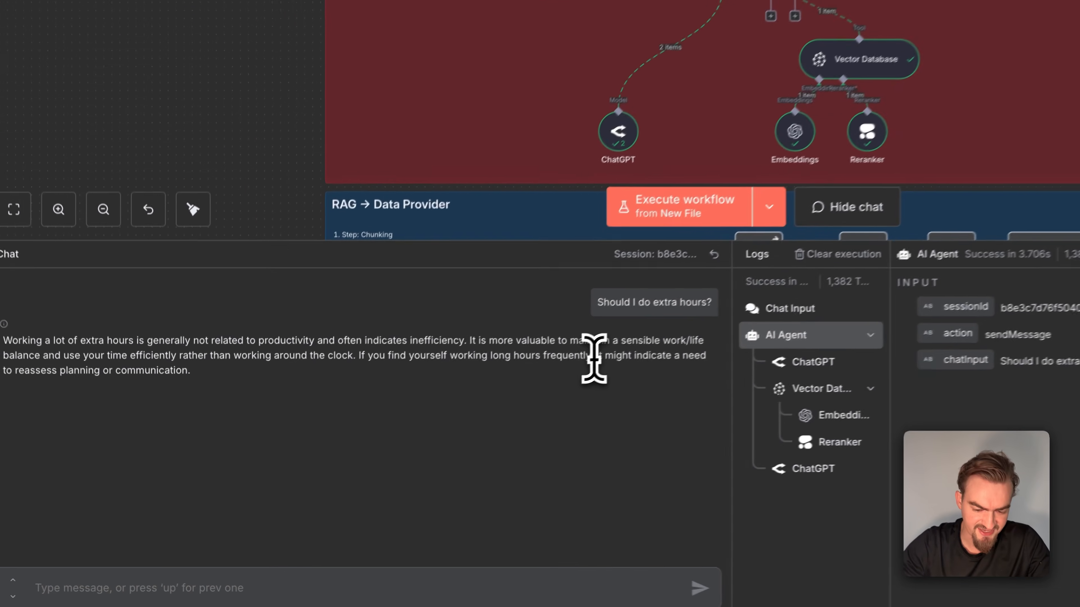
{"action": "left_click_drag", "start_coordinate": [603, 356], "coordinate": [85, 362]}
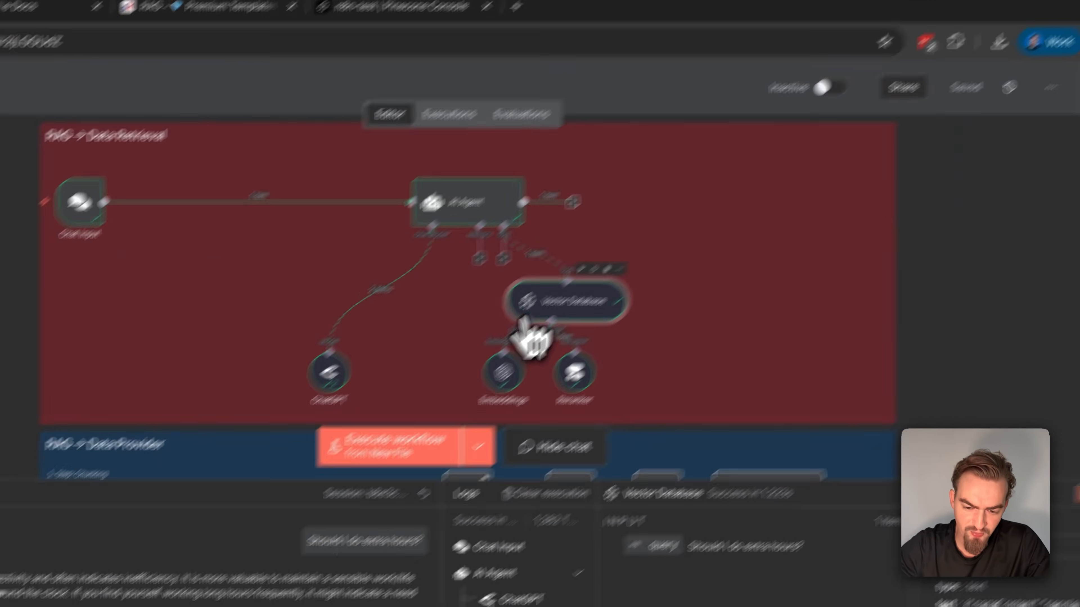
Inspect the handbook text returned by the Vector Database node, its Embeddings log entry and its Limit setting
{"action": "left_click", "coordinate": [972, 47]}
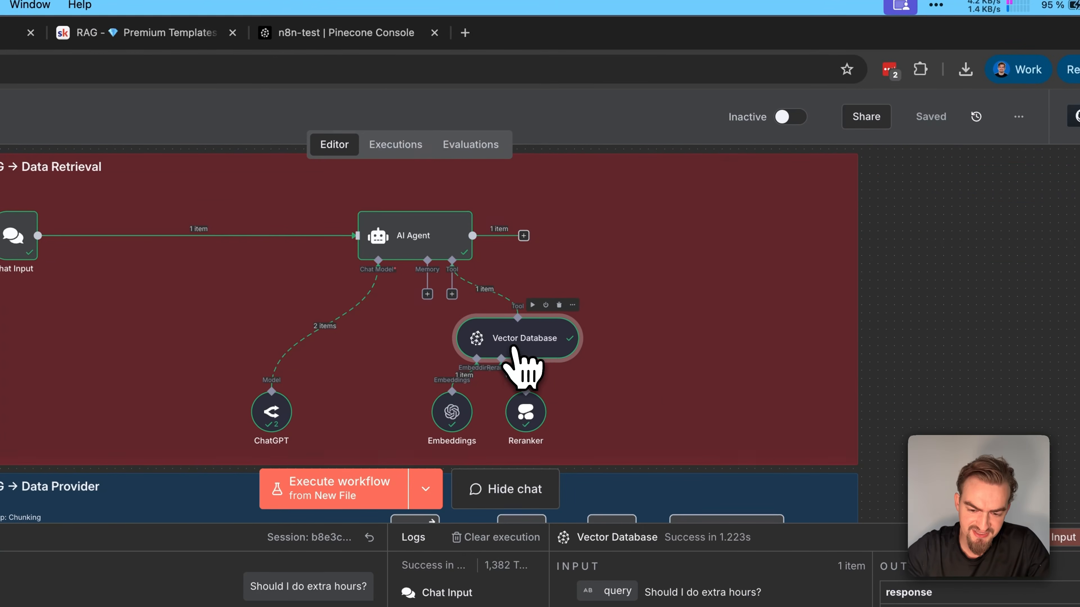
{"action": "double_click", "coordinate": [539, 340]}
{"action": "scroll", "coordinate": [871, 412], "scroll_direction": "down", "scroll_amount": 5}
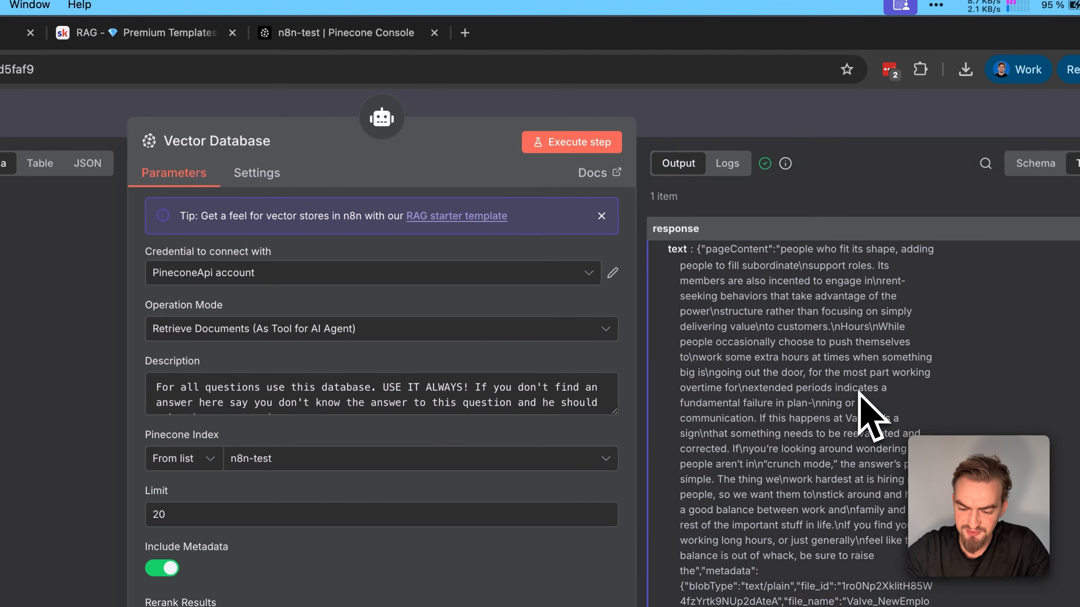
{"action": "scroll", "coordinate": [867, 415], "scroll_direction": "down", "scroll_amount": 10}
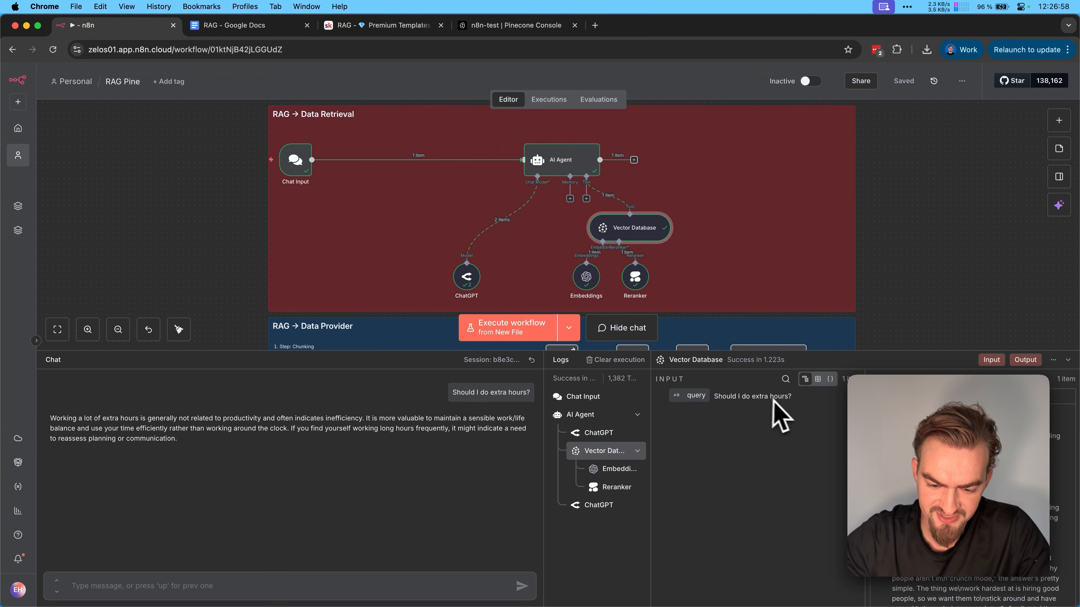
{"action": "left_click", "coordinate": [616, 469]}
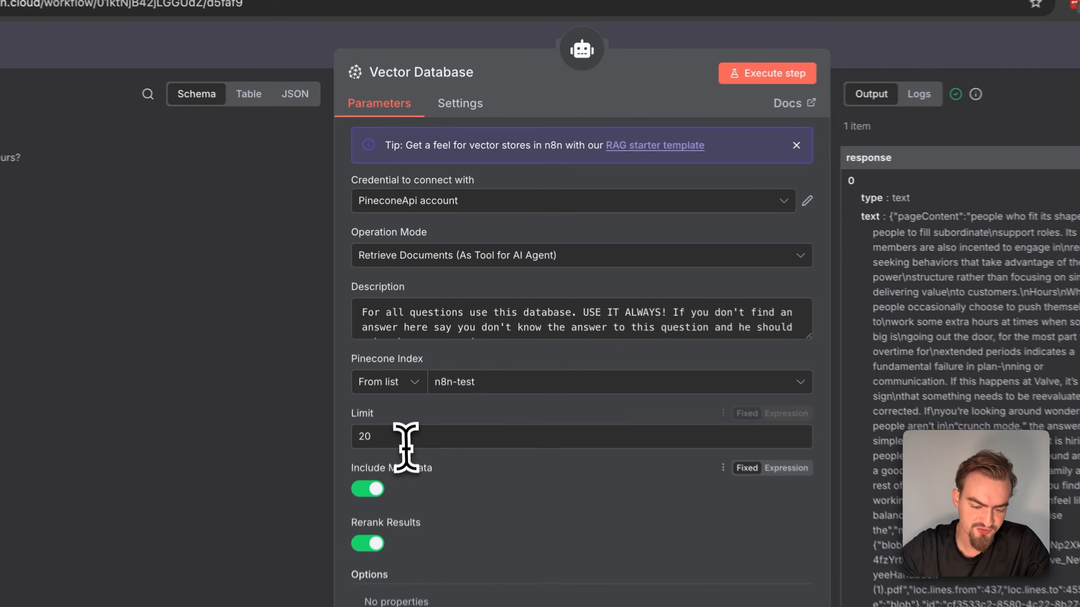
{"action": "left_click_drag", "start_coordinate": [390, 445], "coordinate": [322, 442]}
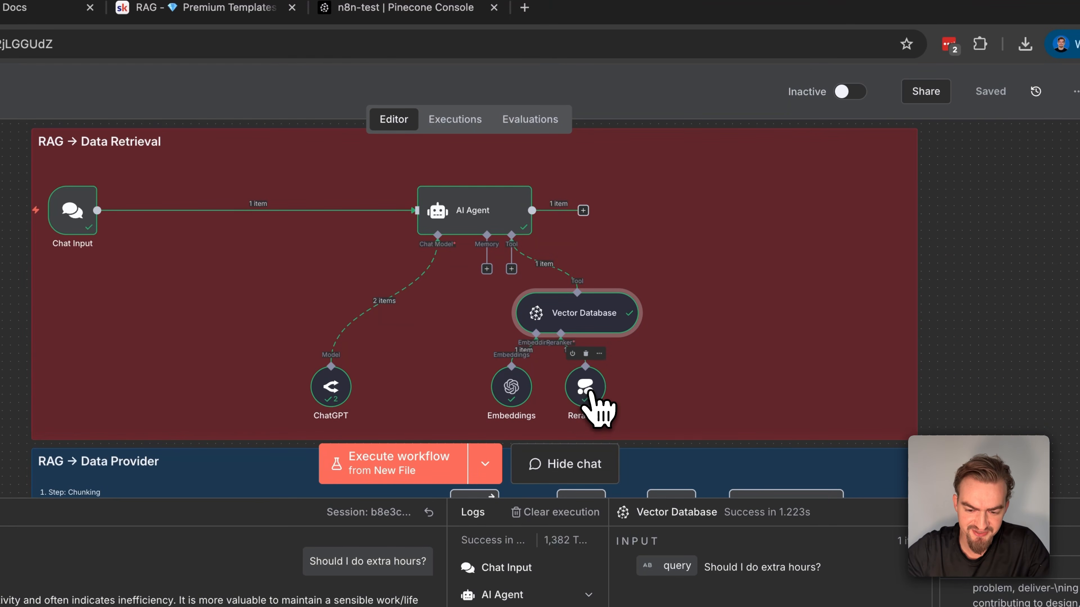
Check the Top N setting of the Reranker node and open the AI Agent node
{"action": "double_click", "coordinate": [590, 395]}
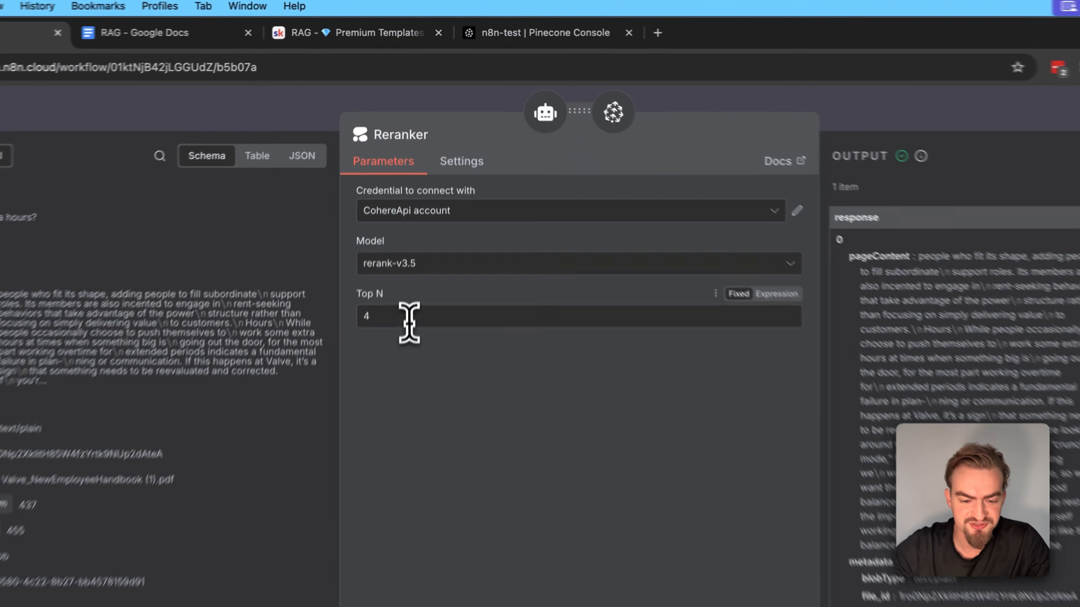
{"action": "left_click_drag", "start_coordinate": [419, 226], "coordinate": [357, 224]}
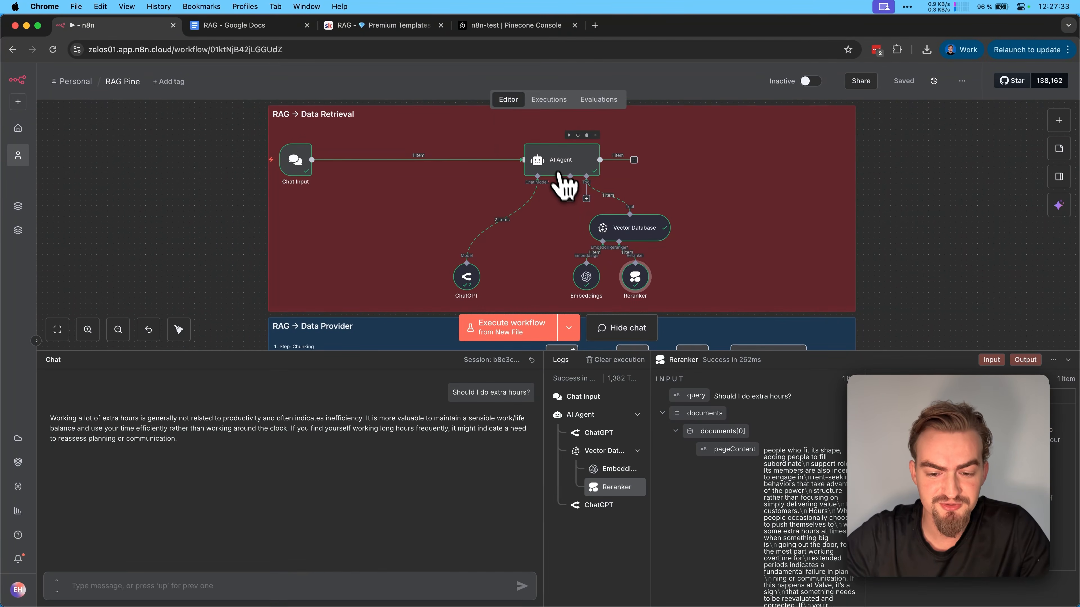
{"action": "double_click", "coordinate": [595, 171]}
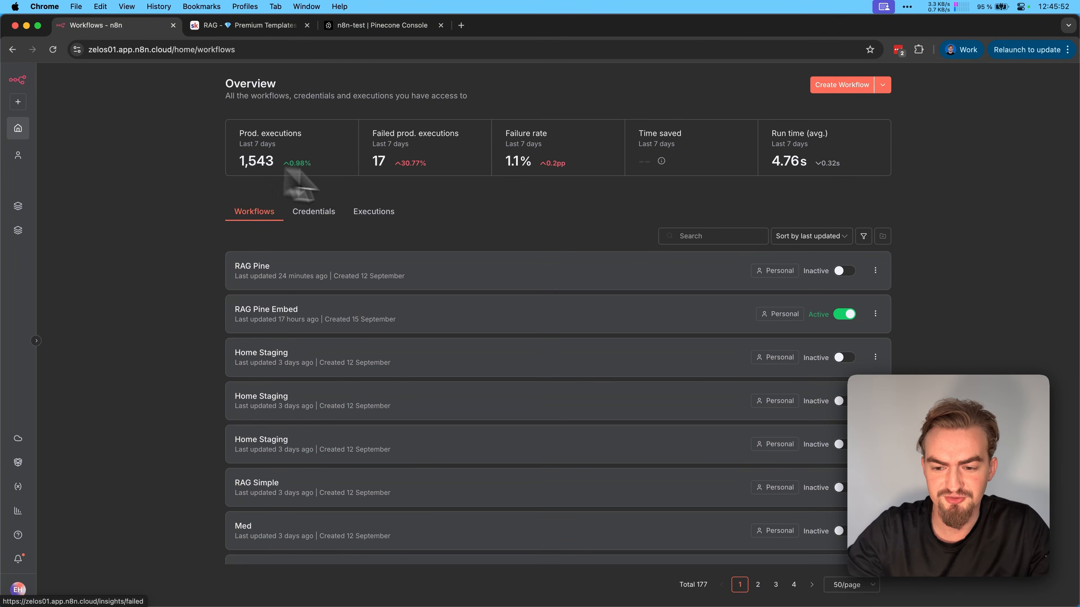
Create a new workflow named RAG and add a Google Drive trigger for changes involving a specific folder
{"action": "left_click", "coordinate": [849, 90]}
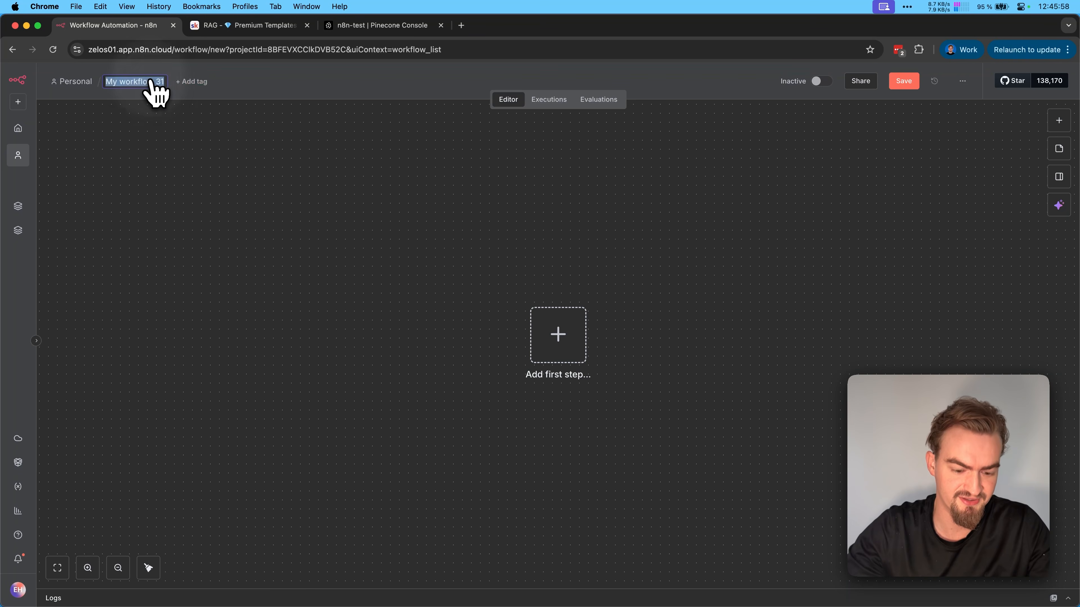
{"action": "key", "text": "Return"}
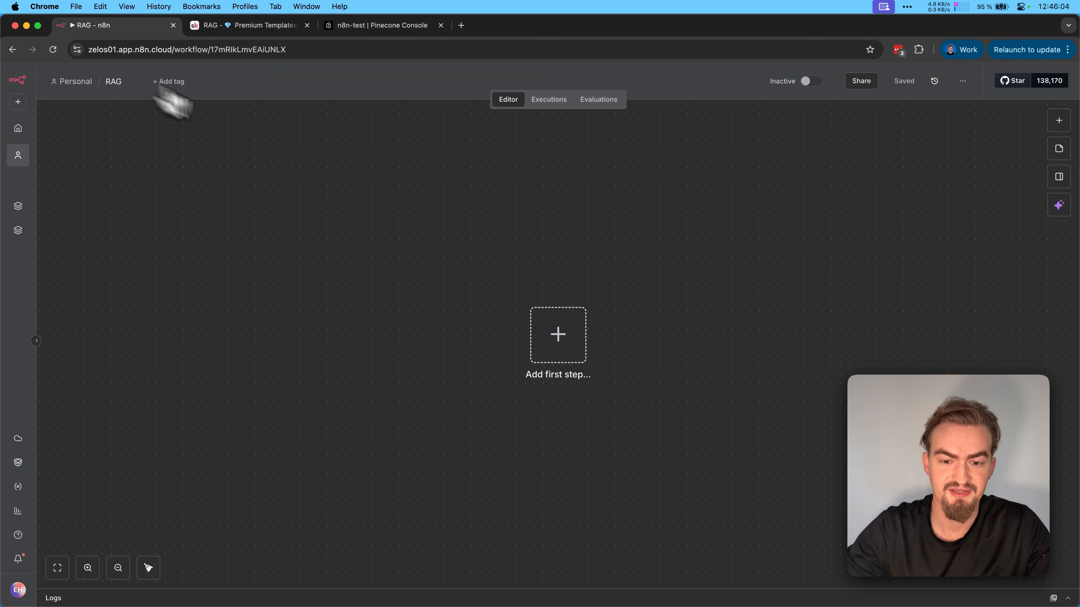
{"action": "left_click", "coordinate": [559, 335]}
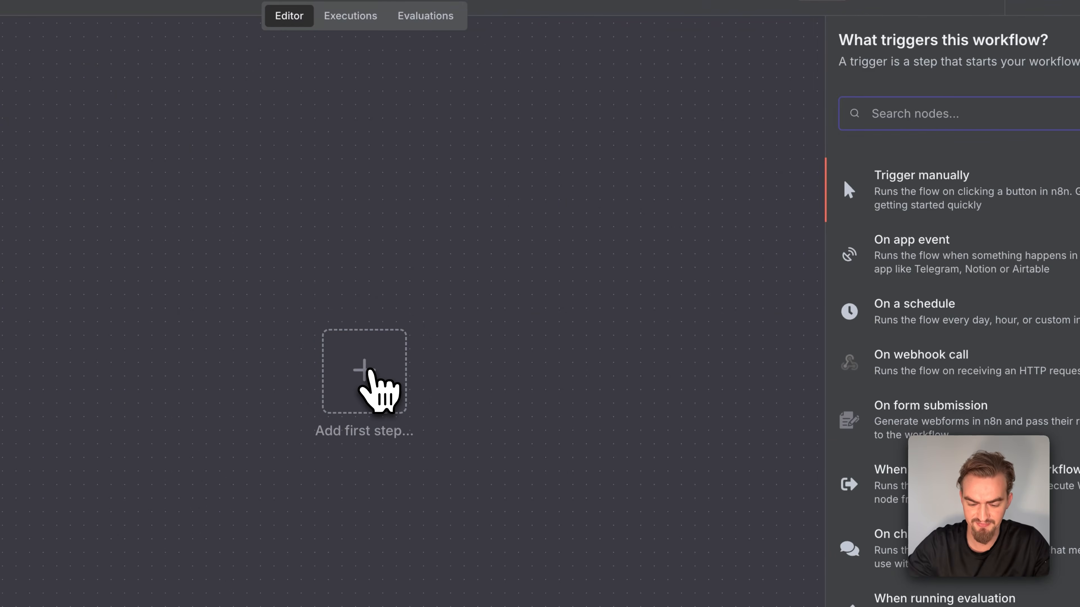
{"action": "type", "text": "drive"}
{"action": "left_click", "coordinate": [914, 223]}
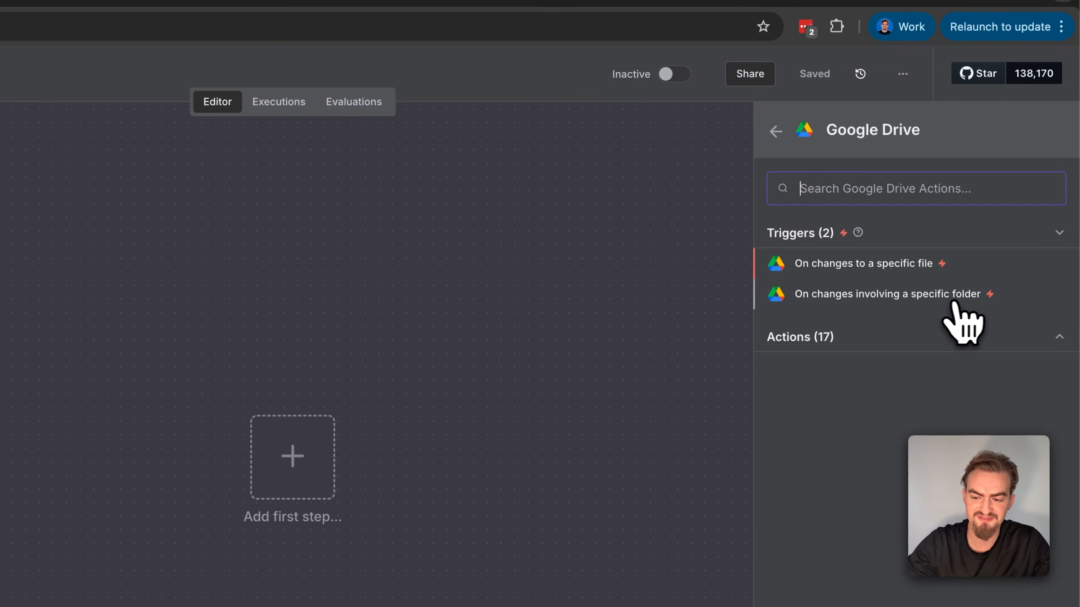
{"action": "left_click", "coordinate": [965, 299]}
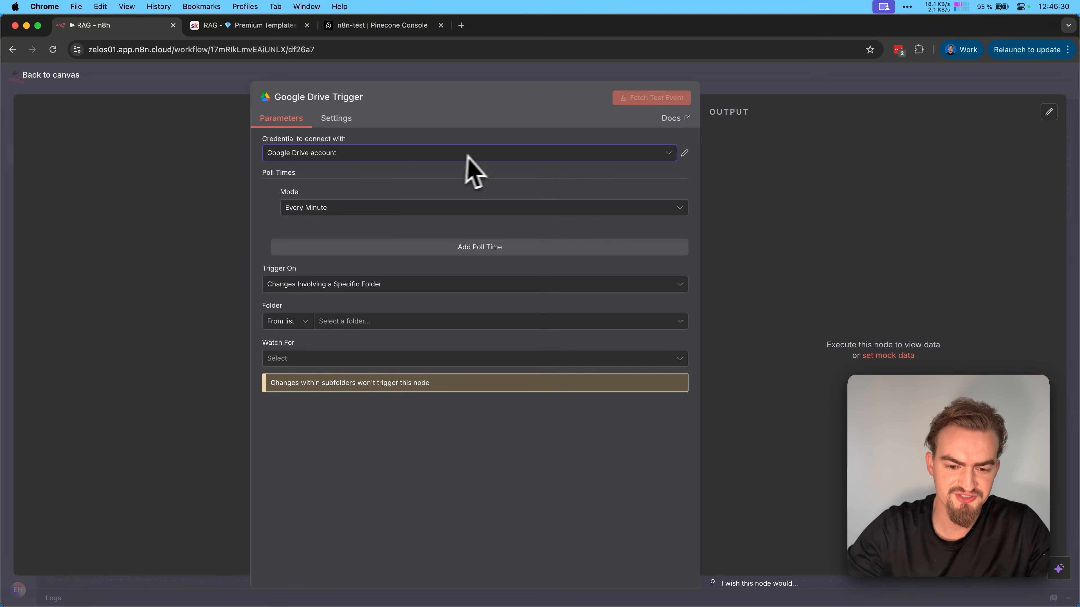
View the form for a new Google Drive OAuth2 credential and open the Google Drive How To guide linked in the RAG template lesson
{"action": "left_click", "coordinate": [478, 151]}
{"action": "left_click", "coordinate": [379, 230]}
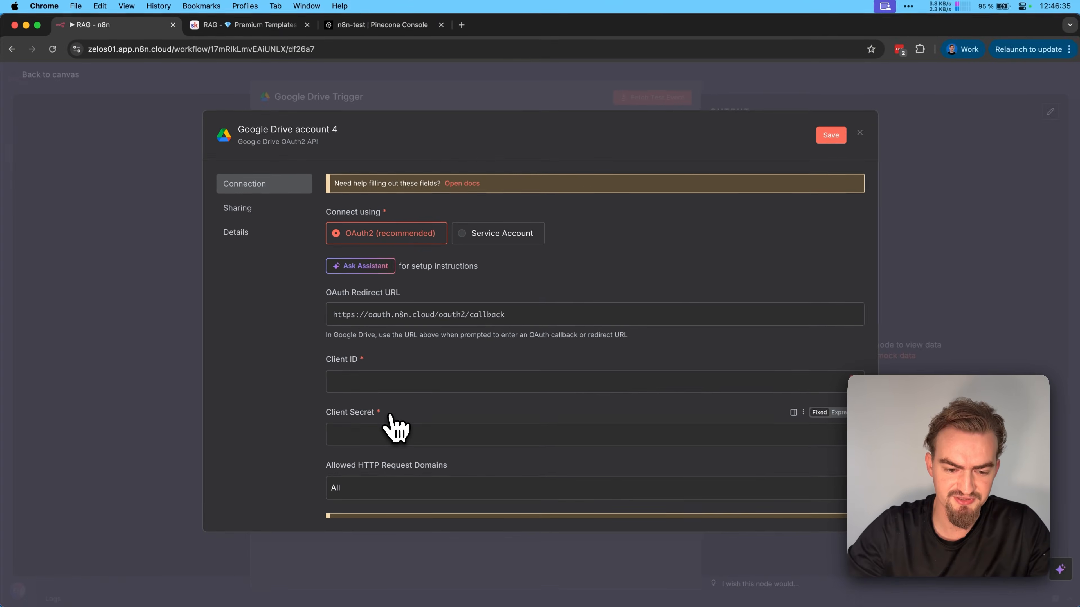
{"action": "left_click", "coordinate": [298, 25]}
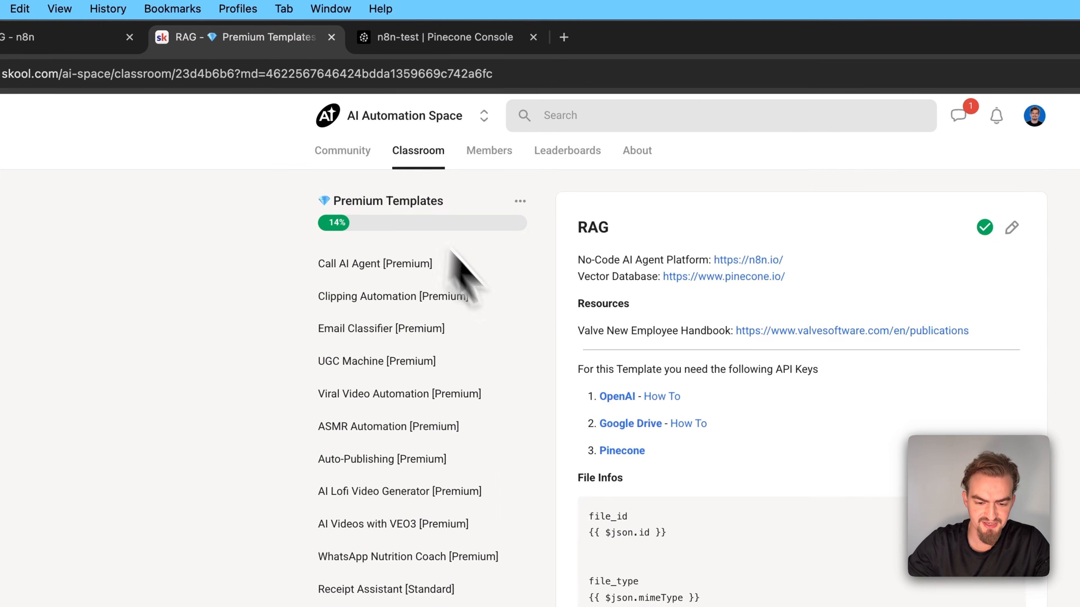
{"action": "left_click", "coordinate": [687, 425]}
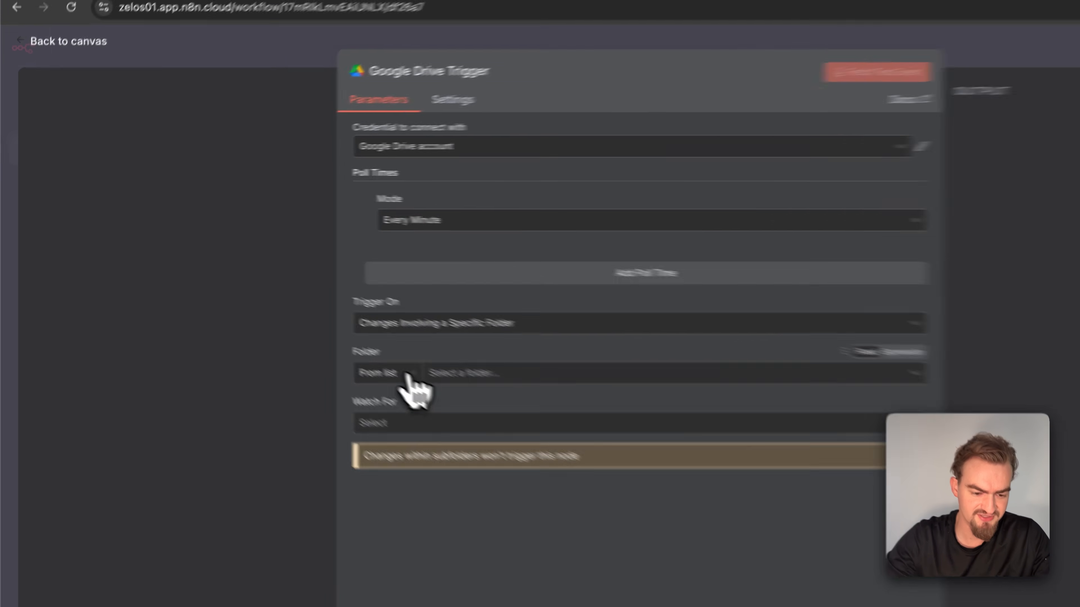
Point the trigger's folder by URL to the company folder in Google Drive and have it watch for File Created
{"action": "left_click", "coordinate": [298, 323]}
{"action": "left_click", "coordinate": [292, 369]}
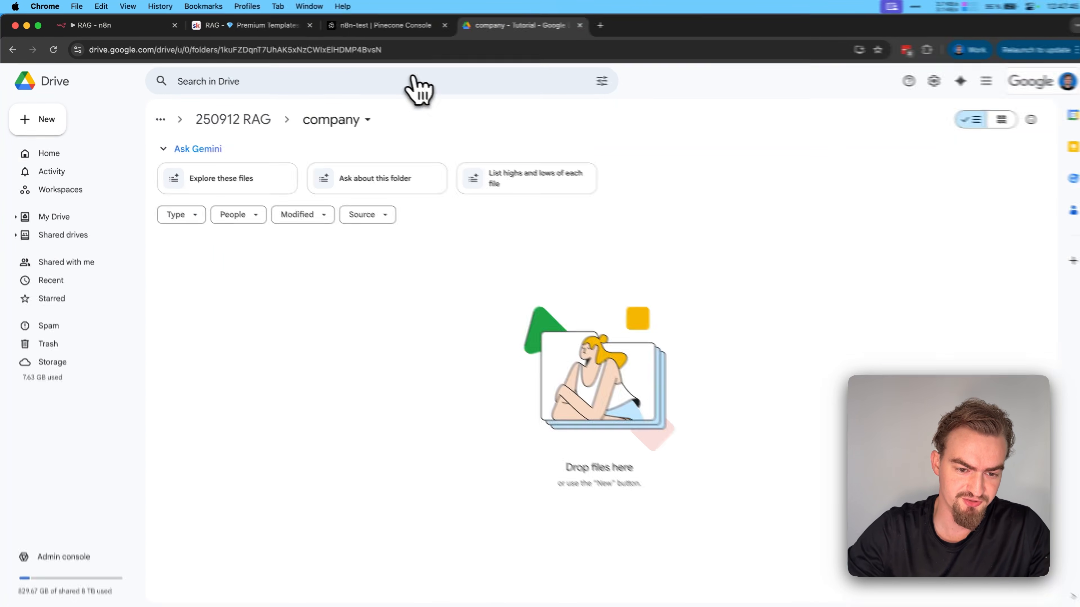
{"action": "left_click", "coordinate": [398, 49]}
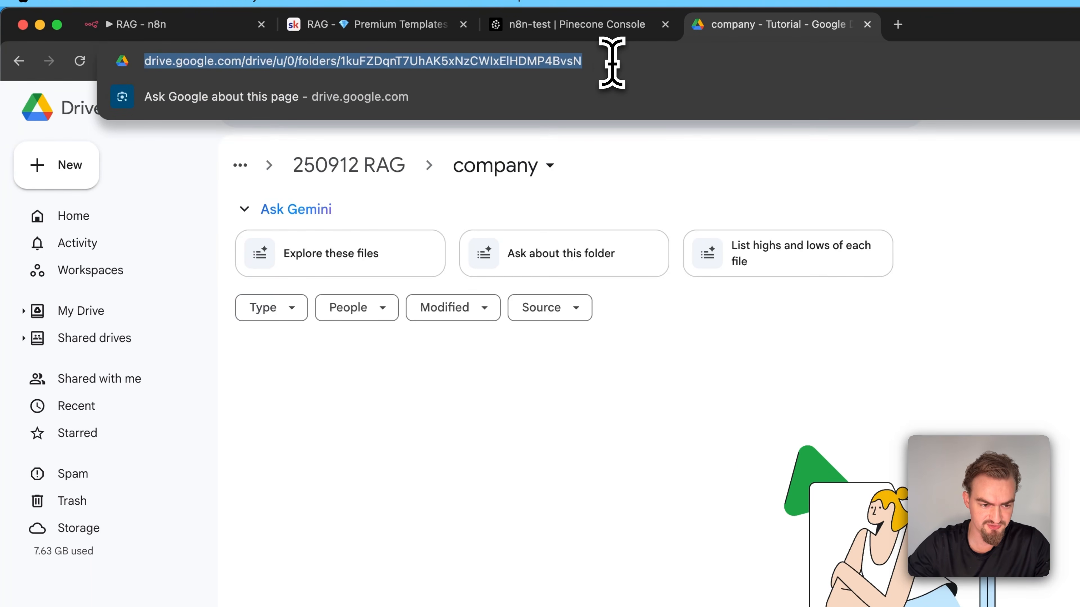
{"action": "left_click", "coordinate": [168, 24]}
{"action": "left_click", "coordinate": [488, 291]}
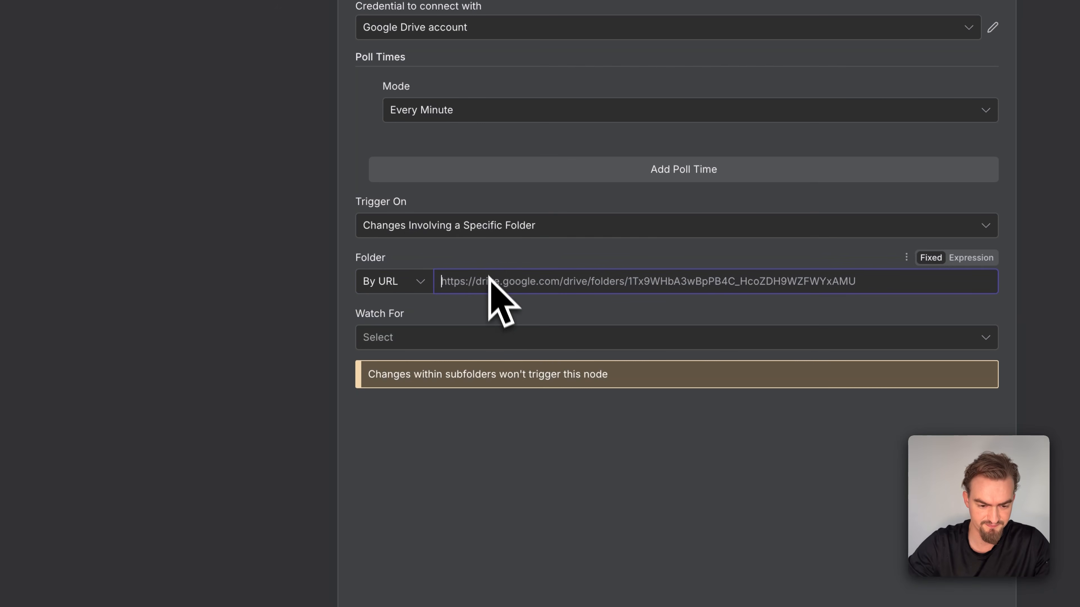
{"action": "left_click", "coordinate": [440, 340]}
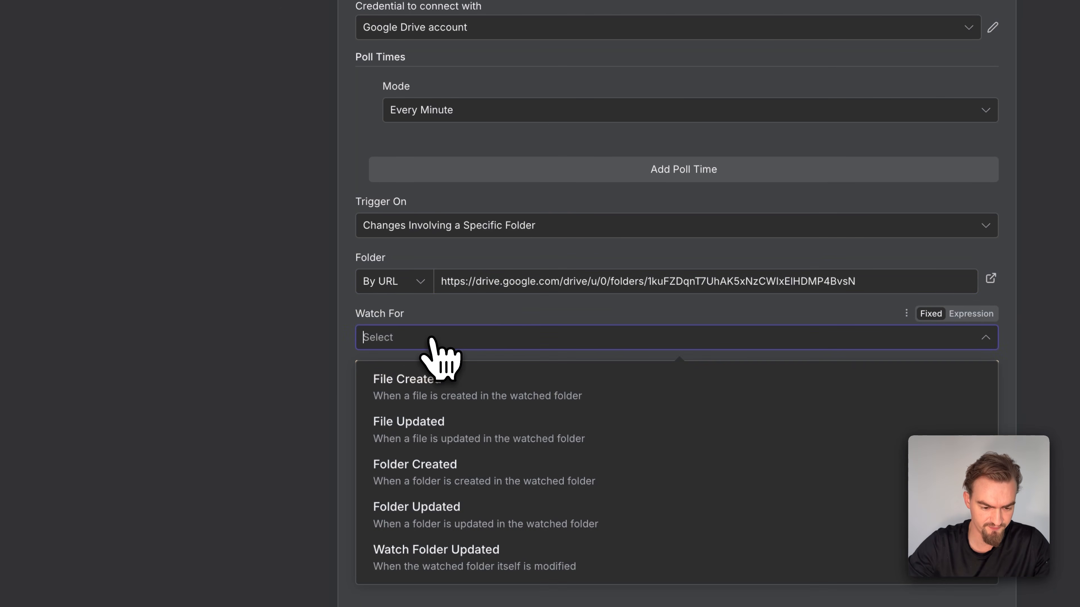
{"action": "left_click", "coordinate": [475, 397]}
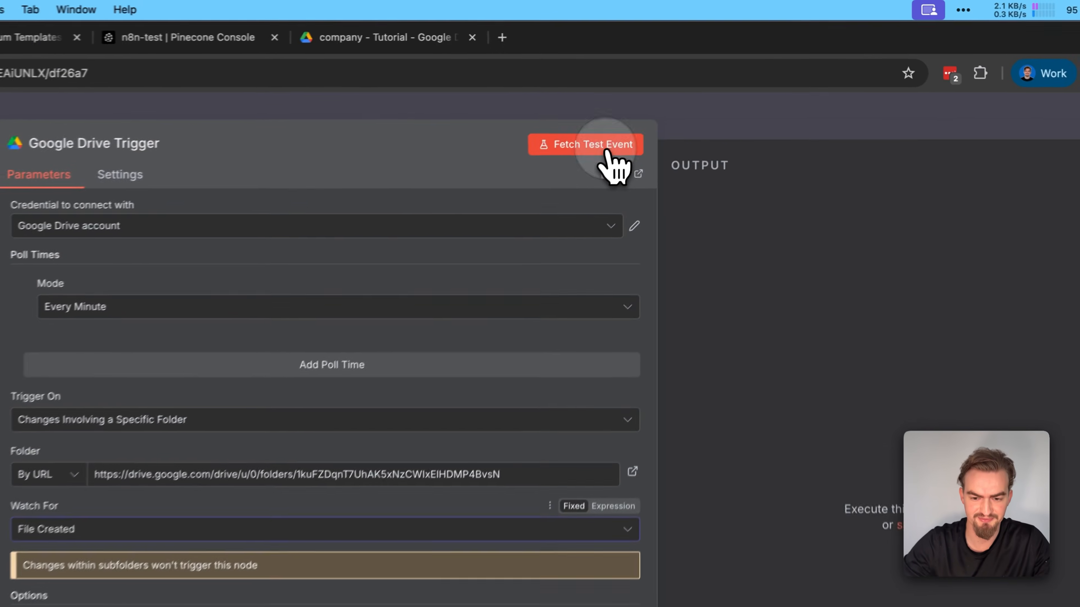
Fetch a test event for the Google Drive Trigger and read the message in its output
{"action": "left_click", "coordinate": [666, 104]}
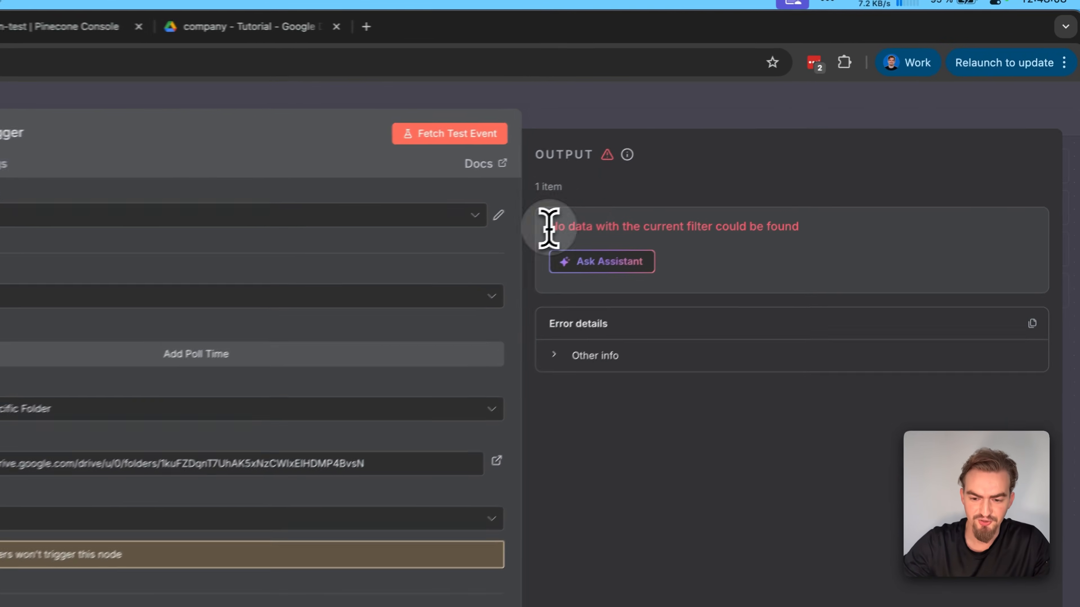
{"action": "left_click_drag", "start_coordinate": [549, 228], "coordinate": [582, 226]}
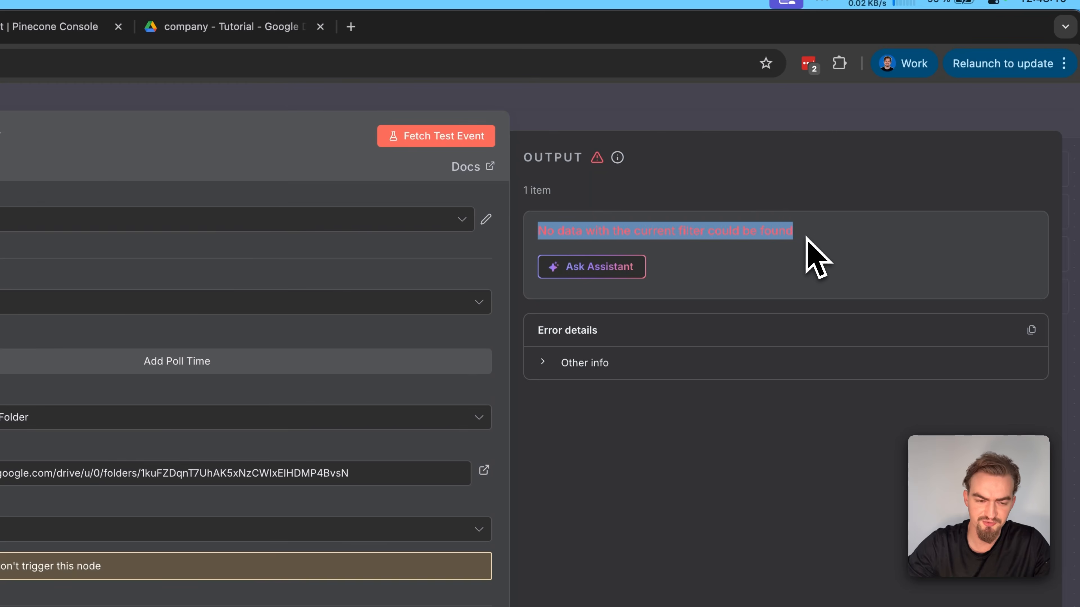
{"action": "left_click", "coordinate": [804, 238]}
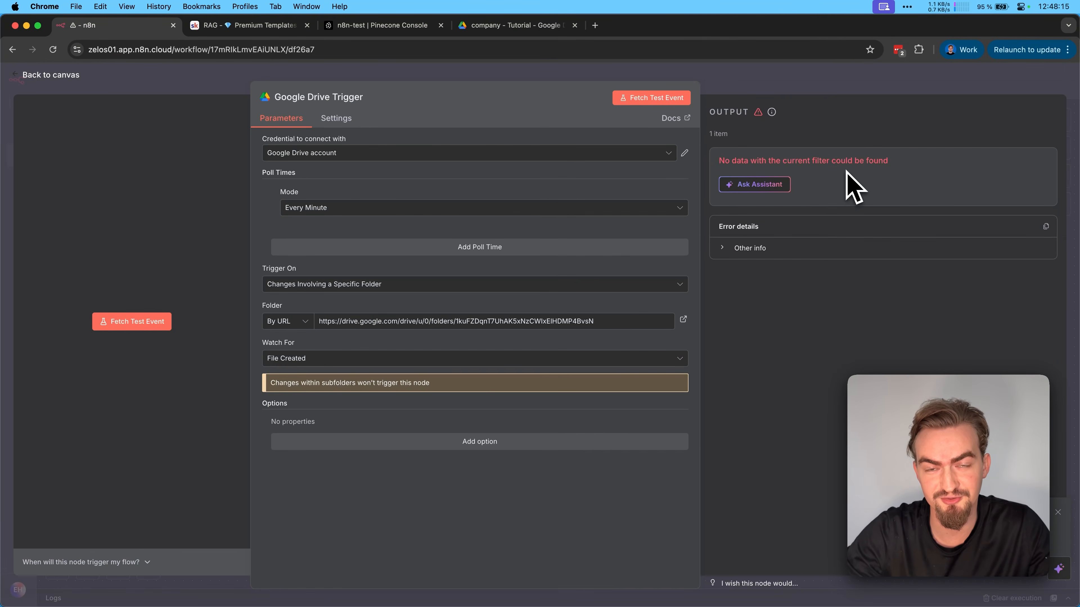
Upload Valve_NewEmployeeHandbook (1).pdf to the company folder in Google Drive, and fetch the trigger's test event again
{"action": "left_click", "coordinate": [523, 28]}
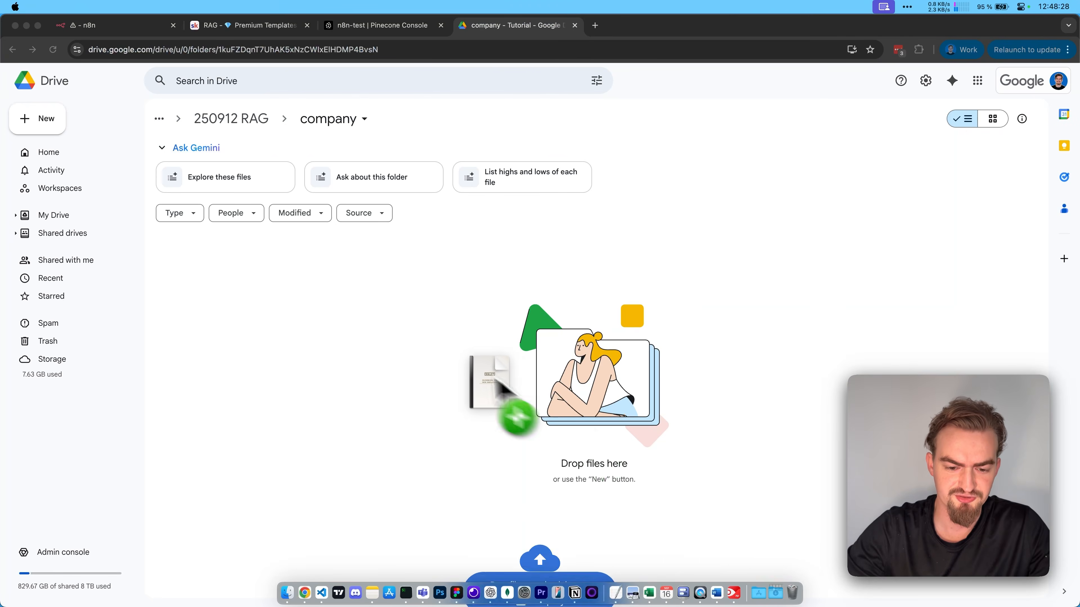
{"action": "left_click_drag", "start_coordinate": [495, 370], "coordinate": [480, 383]}
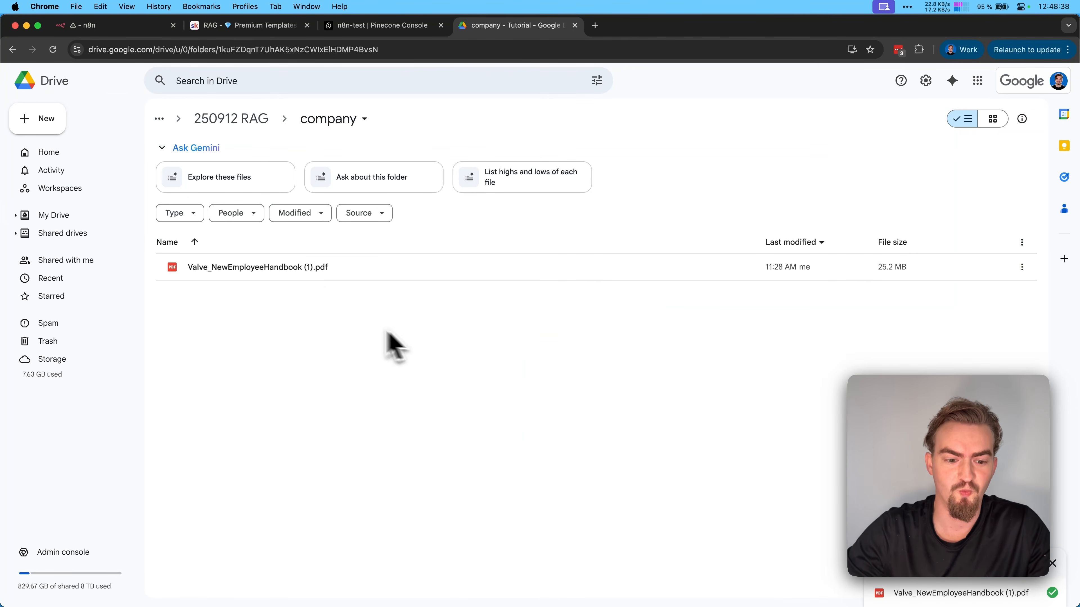
{"action": "left_click", "coordinate": [90, 26]}
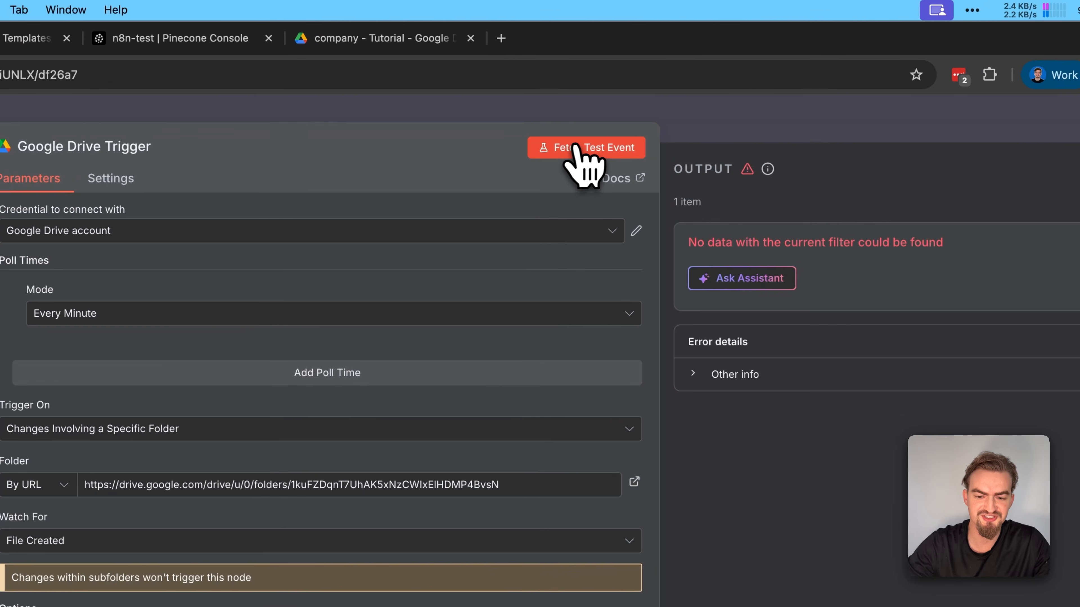
{"action": "left_click", "coordinate": [606, 149]}
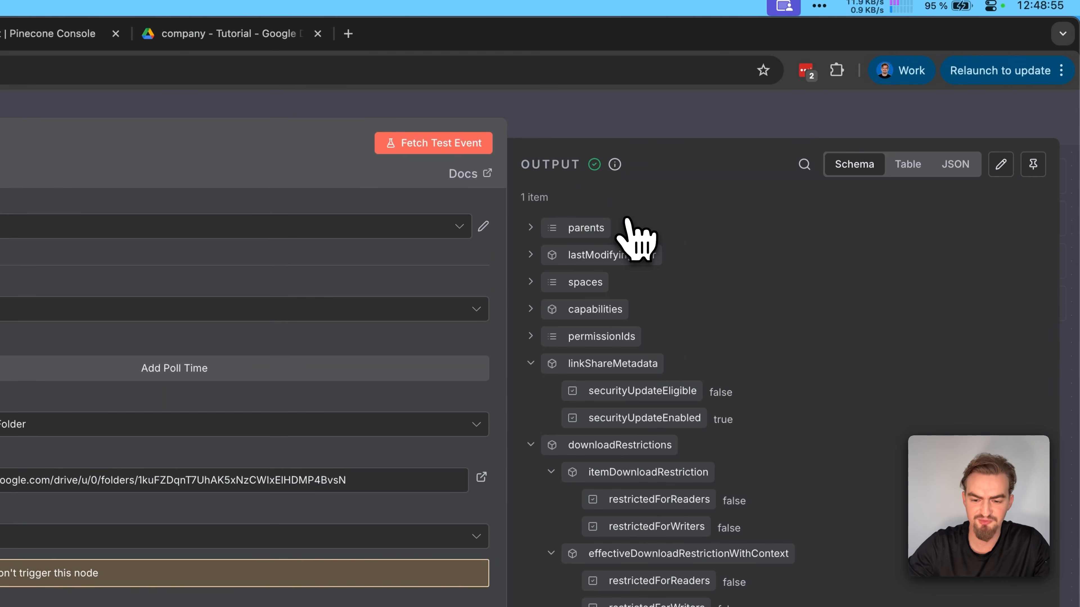
{"action": "scroll", "coordinate": [832, 289], "scroll_direction": "down", "scroll_amount": 5}
{"action": "scroll", "coordinate": [832, 289], "scroll_direction": "up", "scroll_amount": 5}
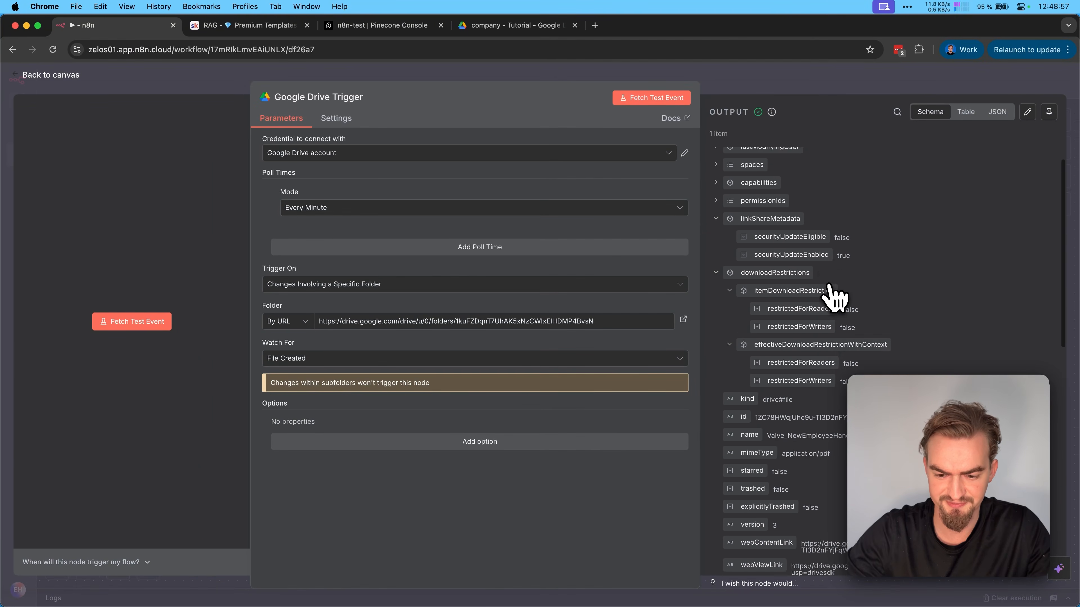
{"action": "left_click", "coordinate": [64, 75]}
Add an Edit Fields (Set) node after the Google Drive Trigger and give it a string field named file_id
{"action": "left_click", "coordinate": [602, 353]}
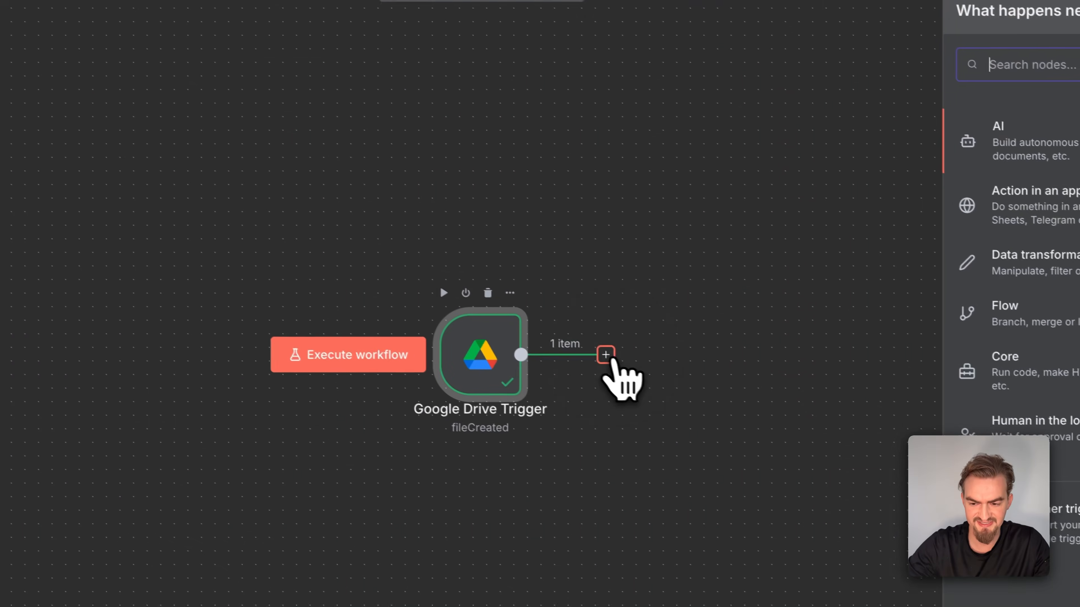
{"action": "type", "text": "edit"}
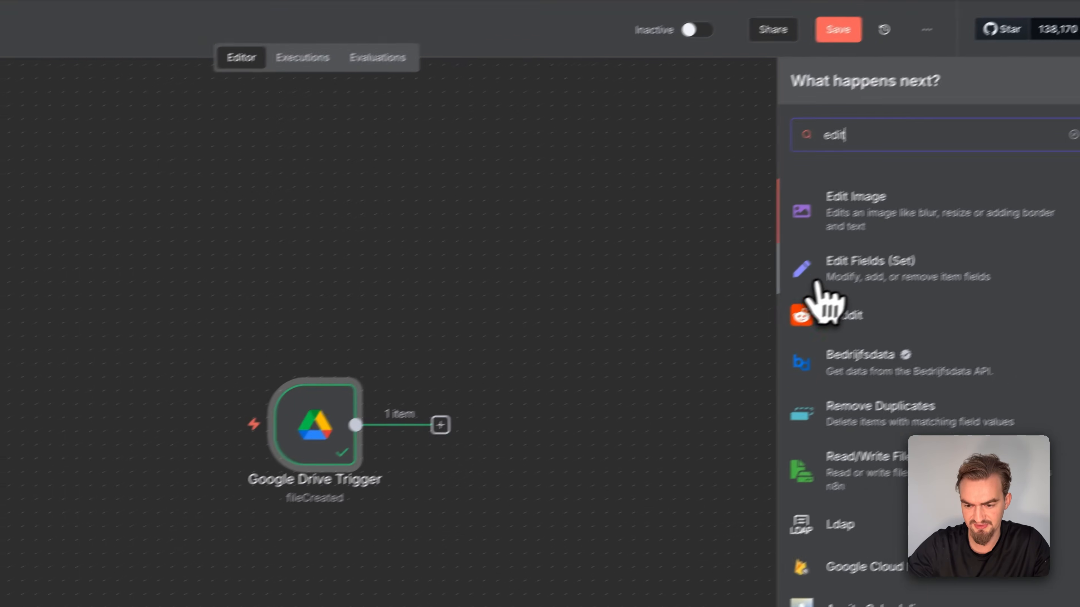
{"action": "left_click", "coordinate": [862, 283]}
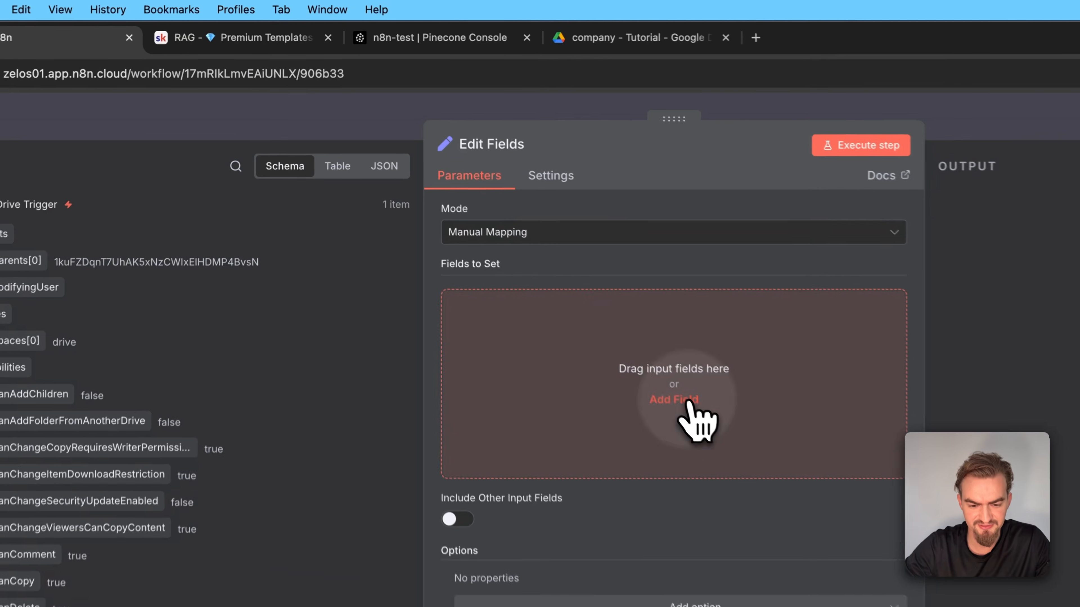
{"action": "left_click", "coordinate": [537, 269]}
{"action": "left_click", "coordinate": [260, 23]}
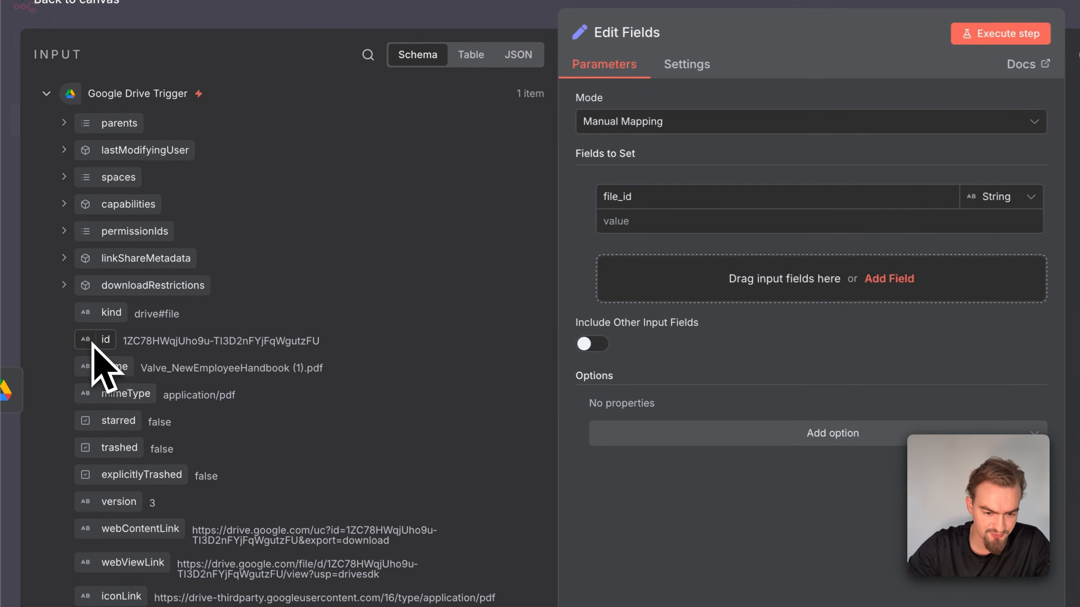
Map file_id to {{ $json.id }} and add string fields file_type ({{ $json.mimeType }}), file_name ({{ $json.name }}) and file_url ({{ $json.webViewLink }}) using the RAG template page
{"action": "left_click_drag", "start_coordinate": [70, 301], "coordinate": [446, 222]}
{"action": "left_click_drag", "start_coordinate": [468, 271], "coordinate": [466, 273]}
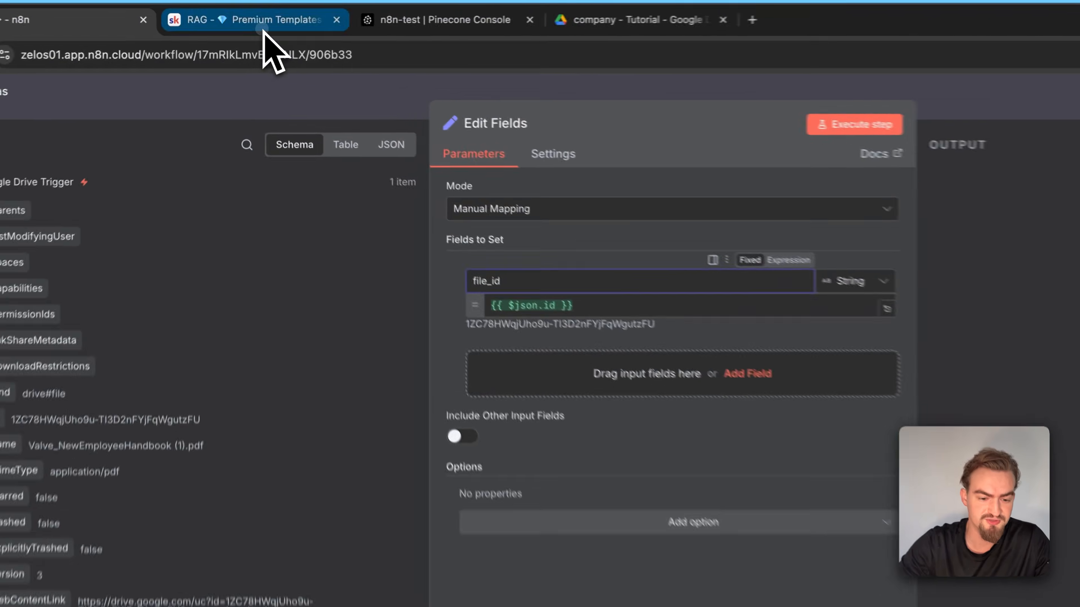
{"action": "left_click", "coordinate": [265, 19]}
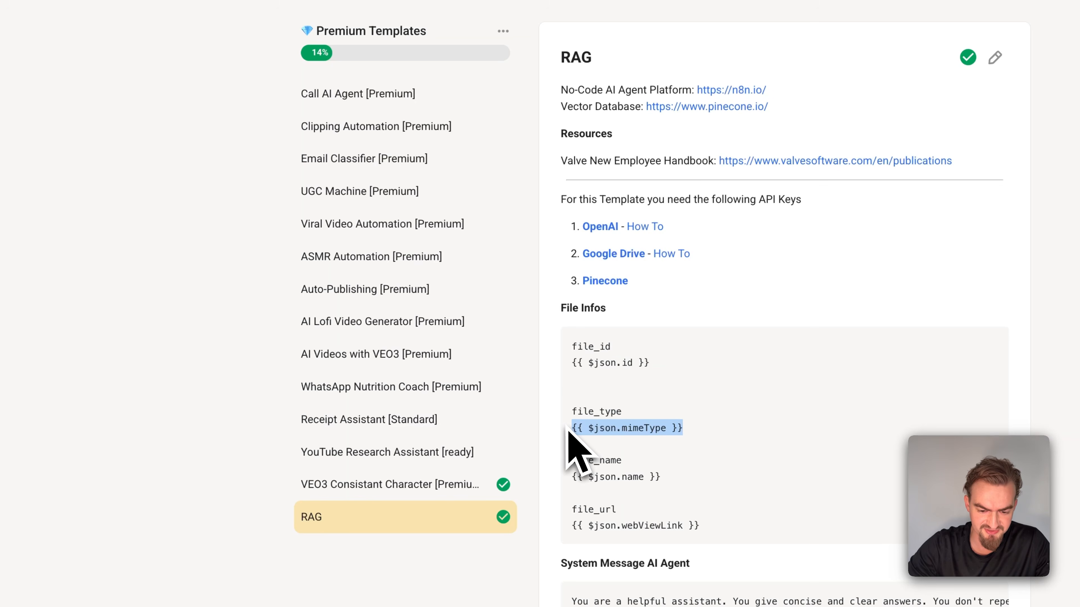
{"action": "key", "text": "ctrl+shift+Tab"}
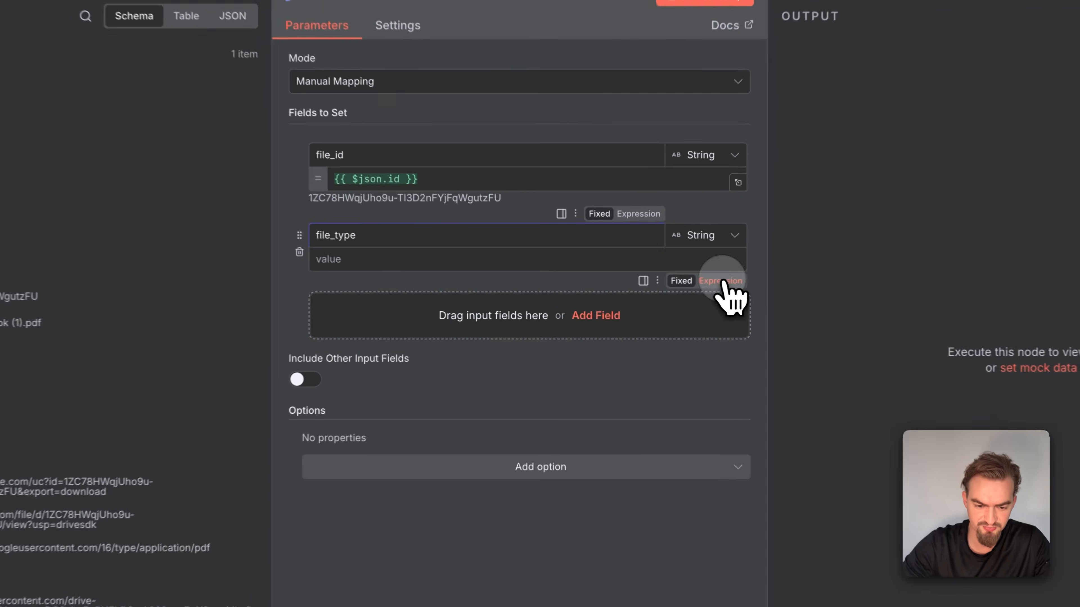
{"action": "left_click", "coordinate": [723, 283]}
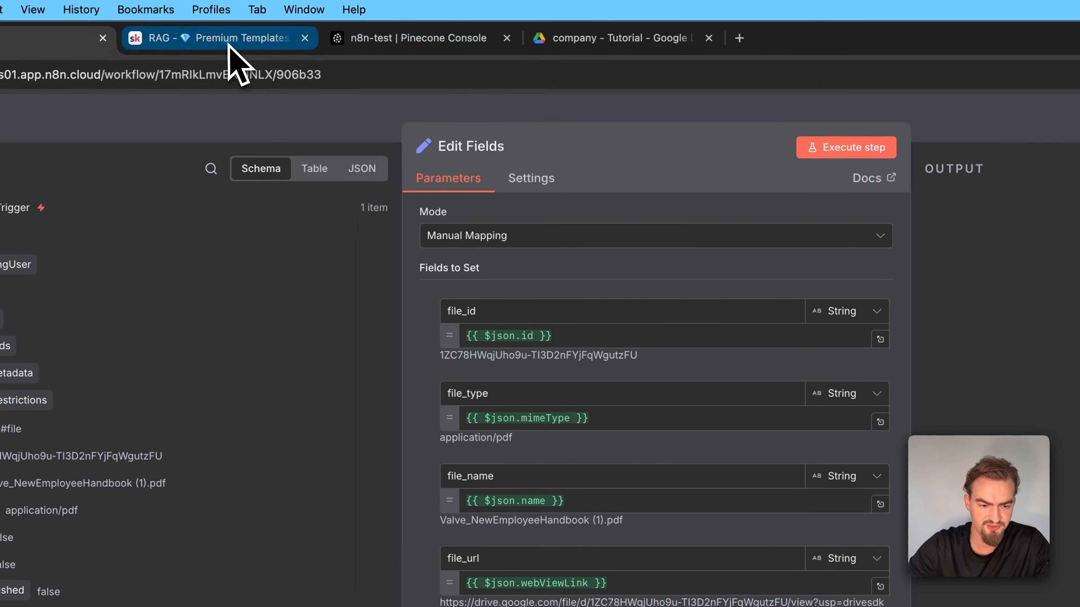
Execute the Edit Fields node with its four file fields and return to the workflow canvas
{"action": "left_click", "coordinate": [231, 41]}
{"action": "key", "text": "ctrl+shift+Tab"}
{"action": "left_click", "coordinate": [689, 149]}
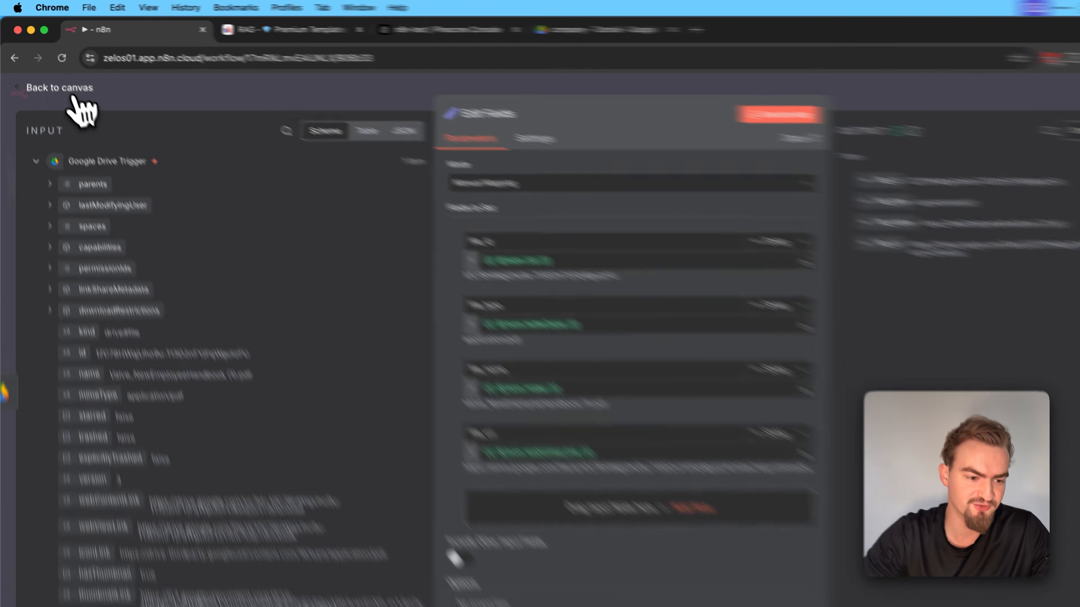
{"action": "left_click", "coordinate": [59, 75]}
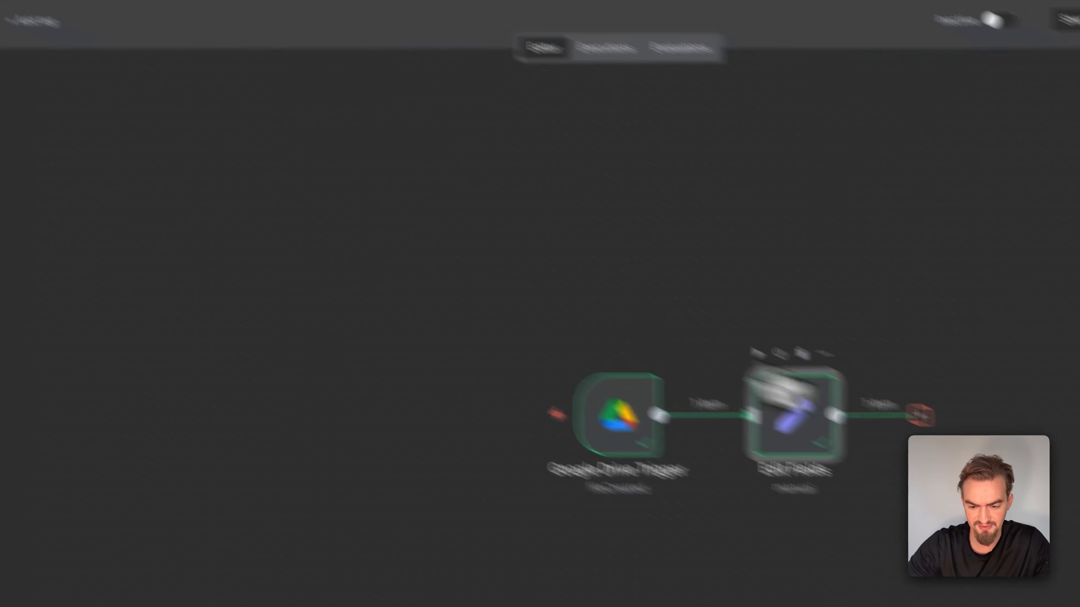
Add a Switch node after Edit Fields and use {{ $json.file_type }} as the first value of its routing rule
{"action": "left_click", "coordinate": [759, 343]}
{"action": "type", "text": "switch"}
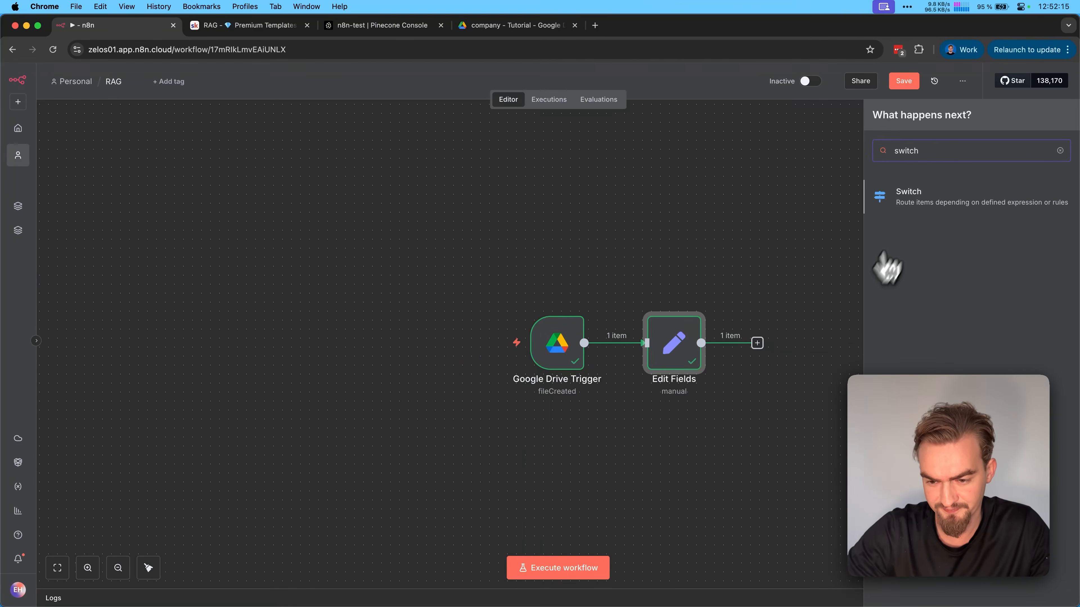
{"action": "left_click", "coordinate": [916, 200]}
{"action": "left_click_drag", "start_coordinate": [80, 175], "coordinate": [430, 199]}
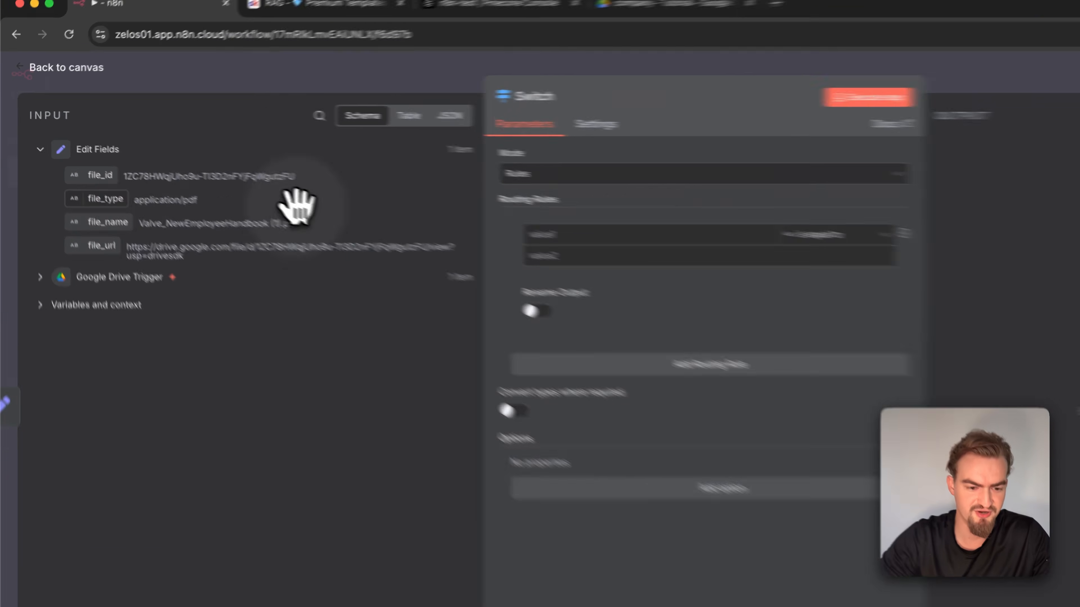
Set the routing rule's comparison value to application/pdf with the is equal to condition
{"action": "left_click_drag", "start_coordinate": [650, 249], "coordinate": [646, 251]}
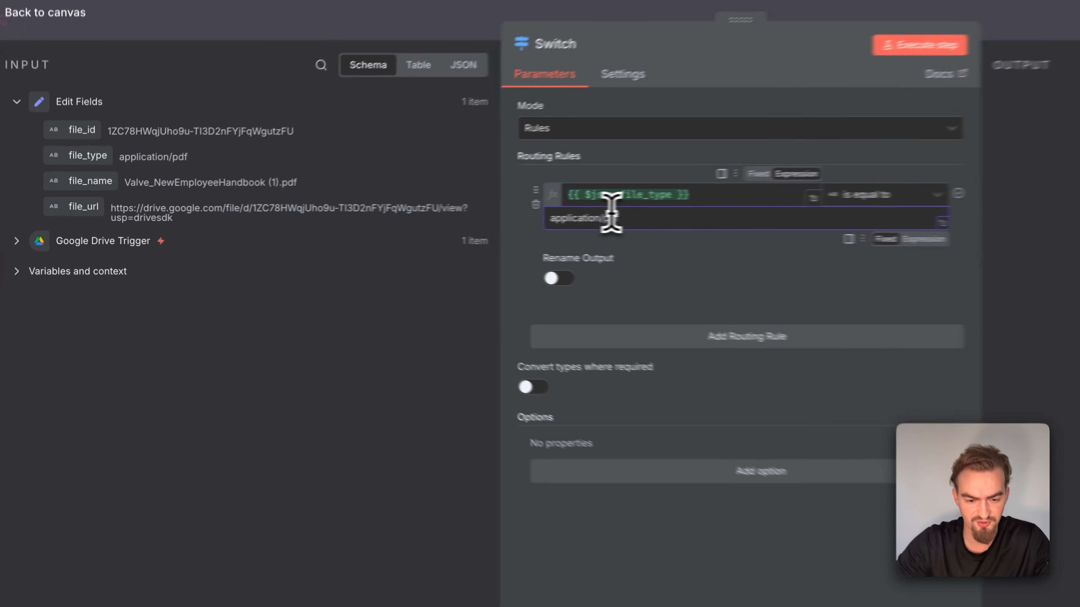
{"action": "triple_click", "coordinate": [611, 214]}
{"action": "key", "text": "BackSpace"}
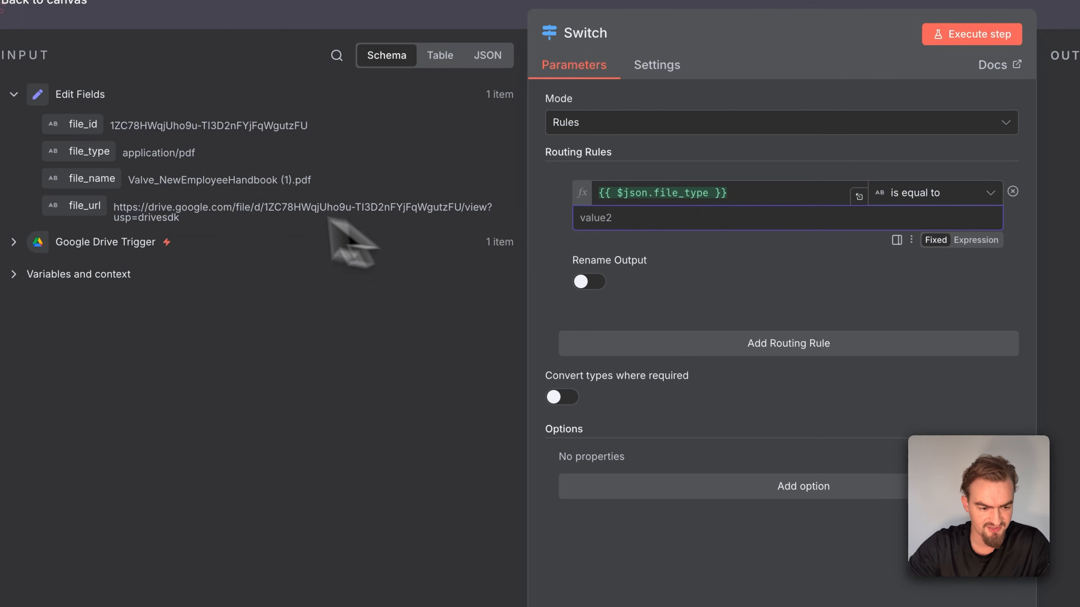
{"action": "double_click", "coordinate": [160, 152]}
{"action": "left_click_drag", "start_coordinate": [175, 162], "coordinate": [632, 222]}
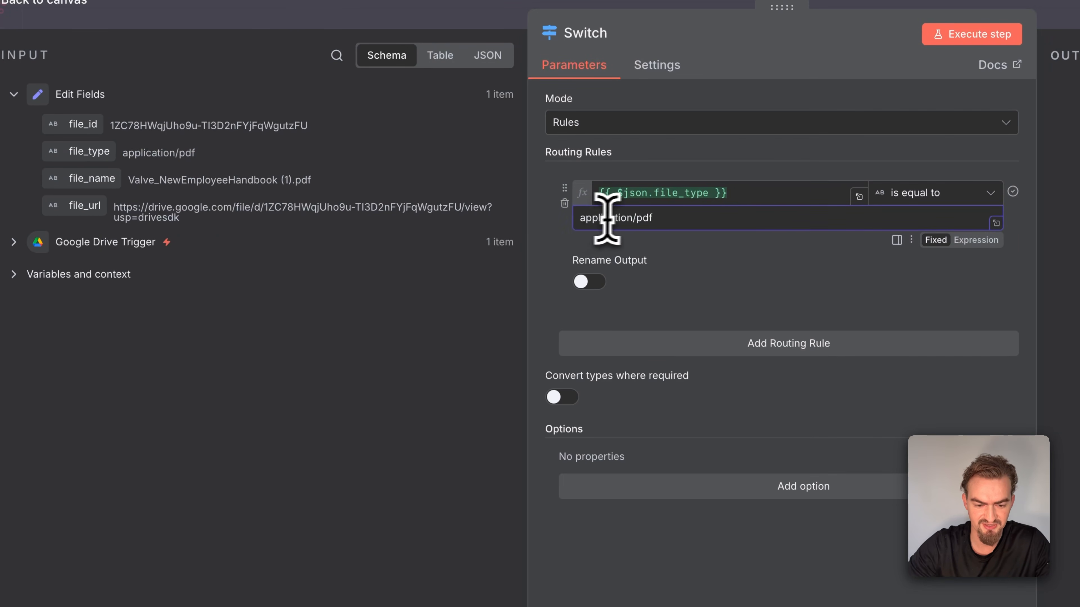
Rename the routing rule's output to PDF and execute the Switch node
{"action": "left_click", "coordinate": [591, 282]}
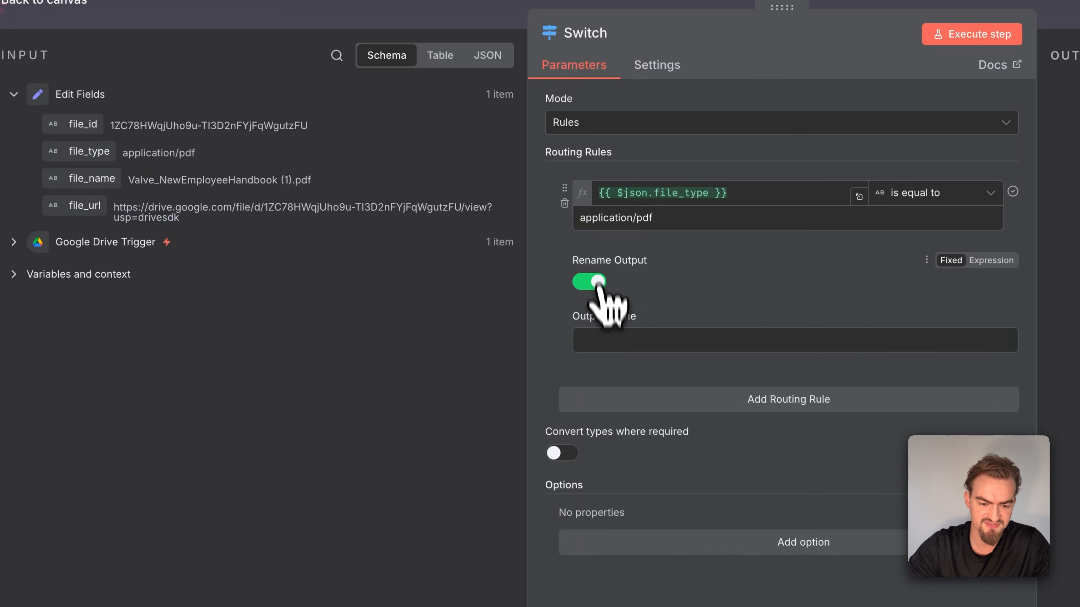
{"action": "left_click", "coordinate": [603, 343]}
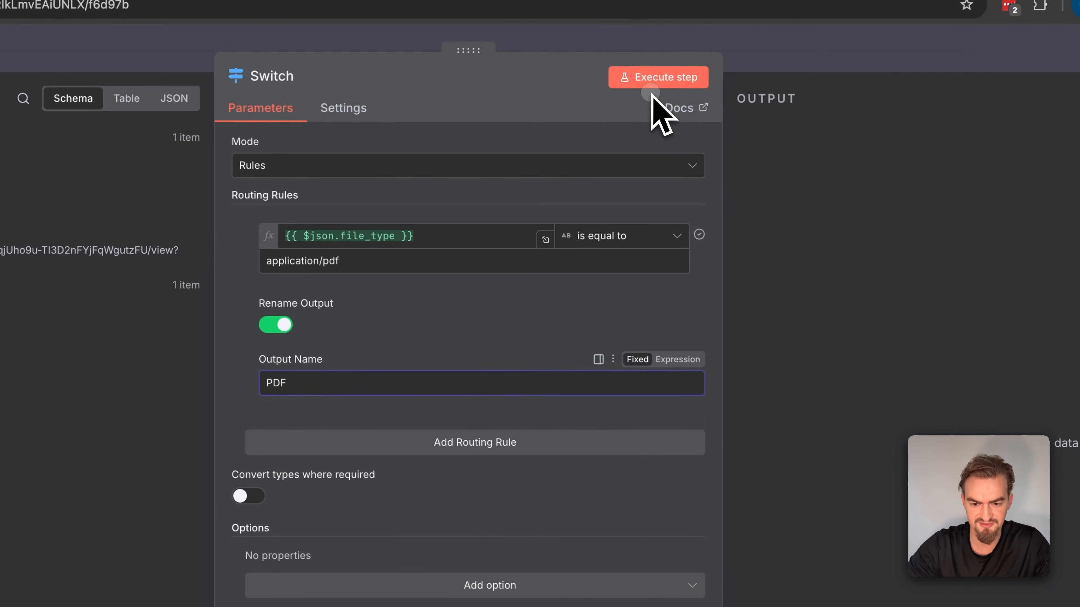
{"action": "left_click", "coordinate": [961, 26]}
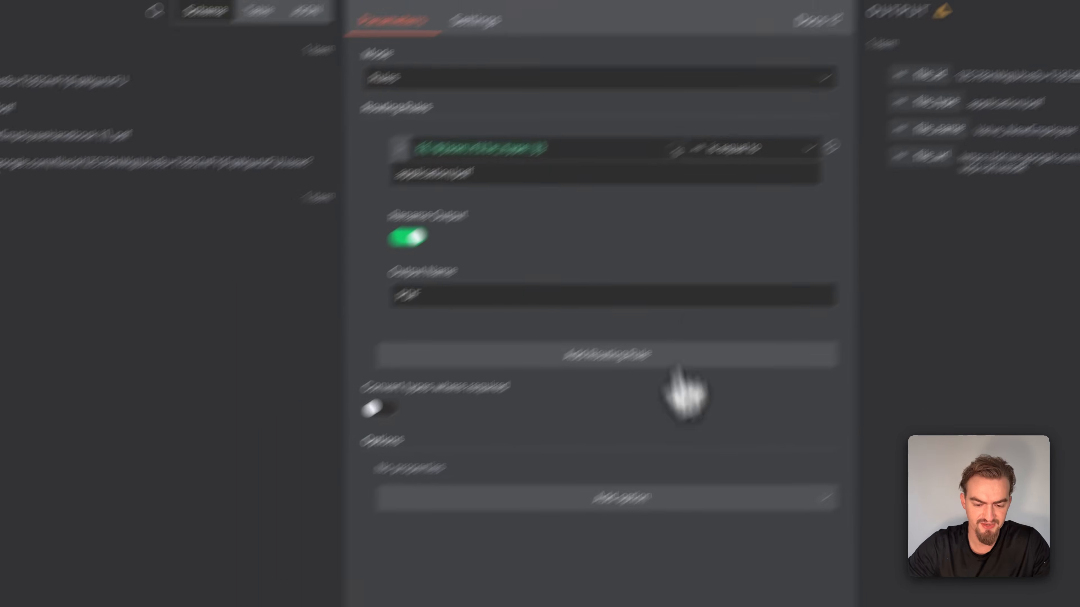
Add the Fallback Output option to the Switch node, set it to Extra Output, and return to the canvas
{"action": "left_click", "coordinate": [506, 589]}
{"action": "left_click", "coordinate": [574, 482]}
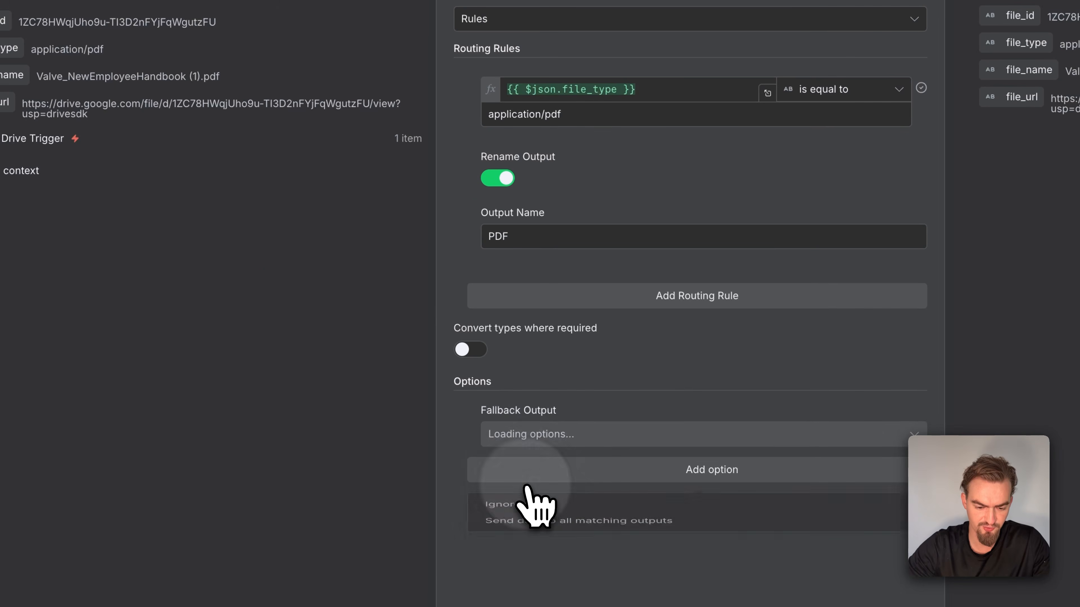
{"action": "left_click", "coordinate": [547, 439]}
{"action": "left_click", "coordinate": [536, 514]}
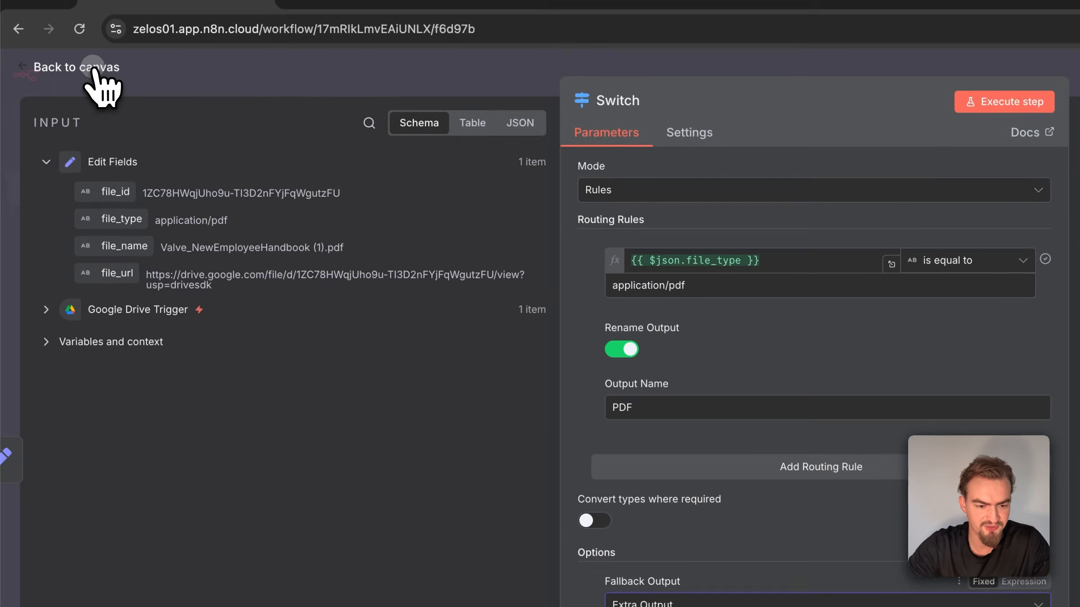
{"action": "left_click", "coordinate": [96, 81]}
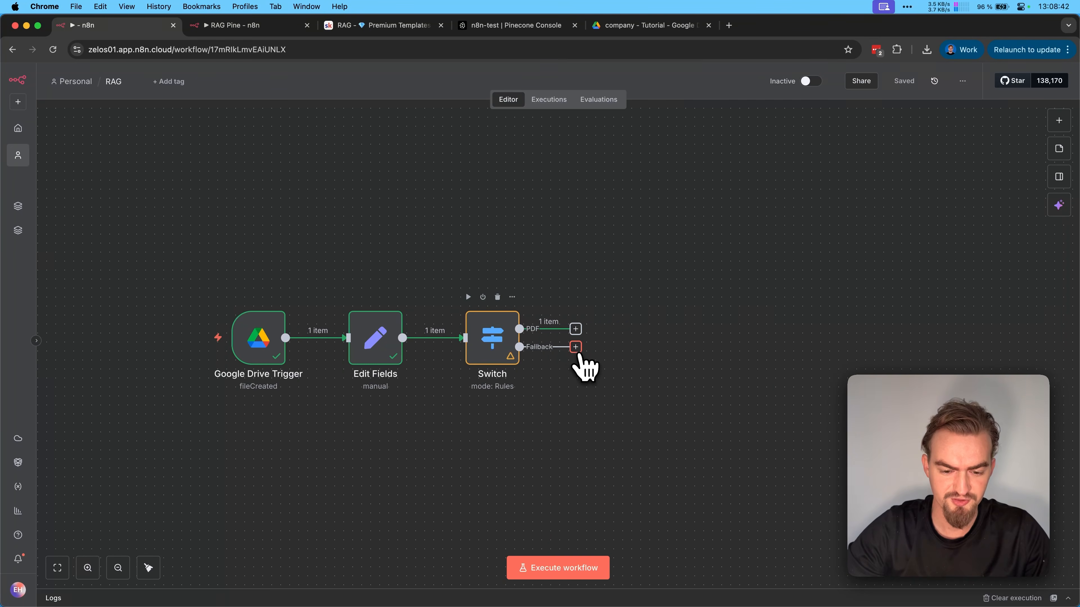
Connect a No Operation, do nothing node to the Switch node's Fallback output
{"action": "left_click", "coordinate": [575, 347]}
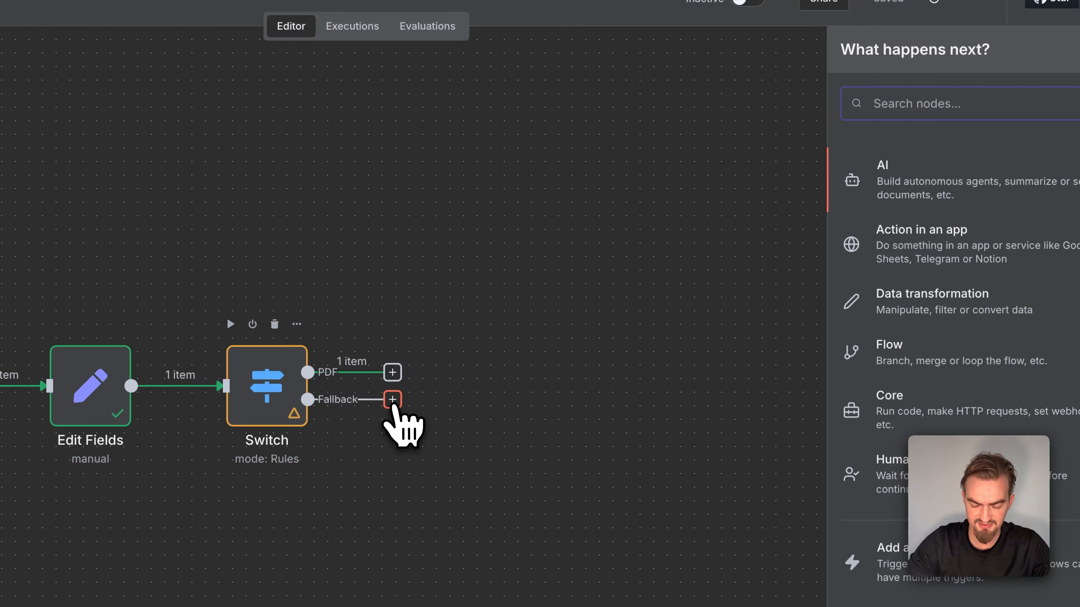
{"action": "type", "text": "do not"}
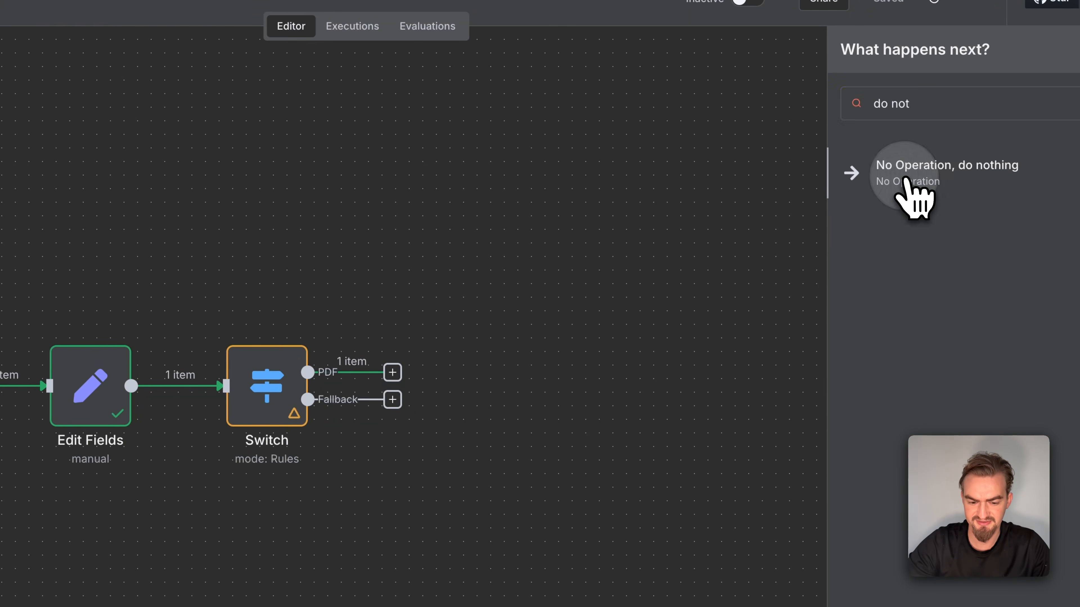
{"action": "left_click", "coordinate": [914, 170]}
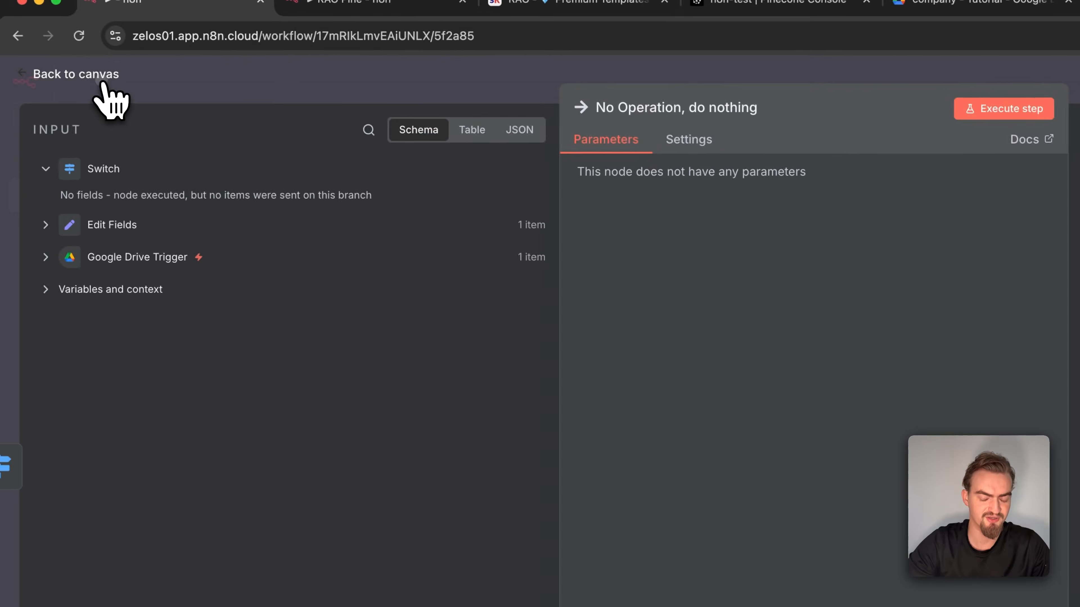
{"action": "left_click", "coordinate": [102, 87]}
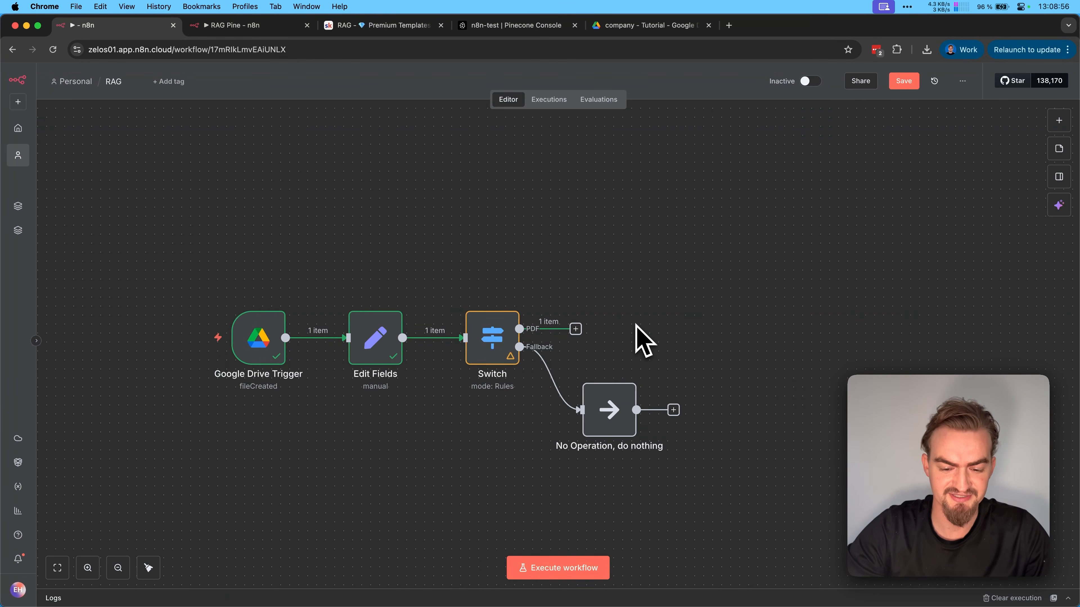
Add a Google Drive Download file node to the Switch node's PDF output
{"action": "left_click", "coordinate": [576, 329]}
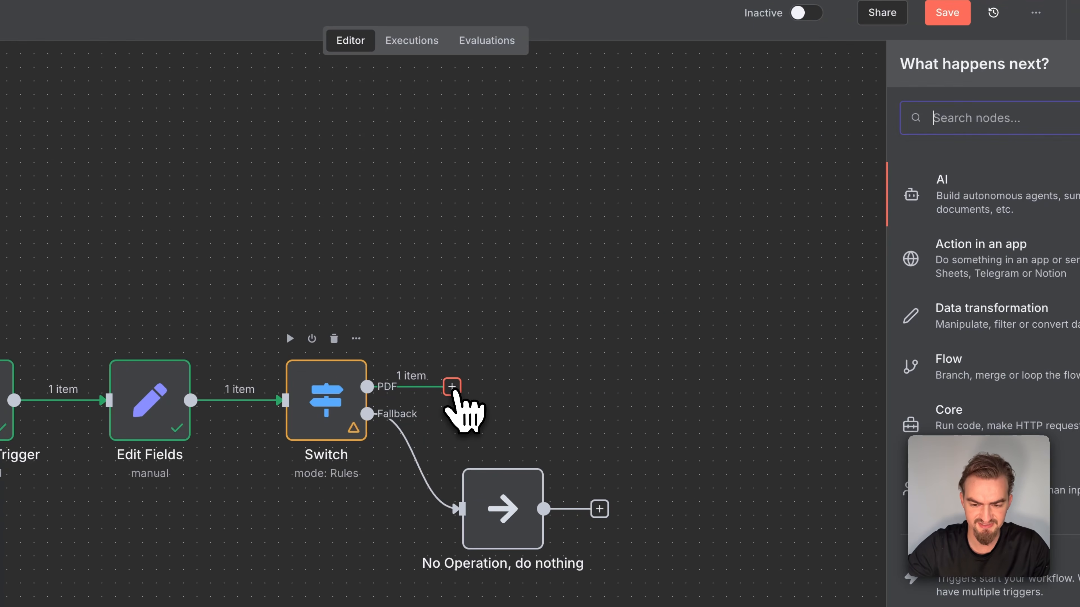
{"action": "type", "text": "drive"}
{"action": "left_click", "coordinate": [947, 225]}
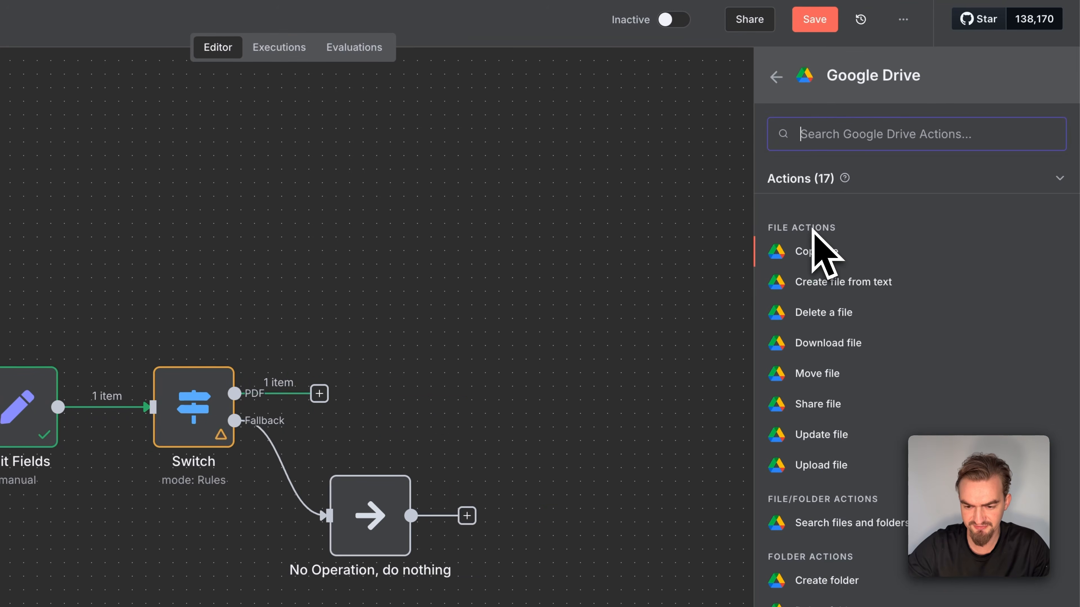
{"action": "left_click", "coordinate": [841, 343]}
Select the file to download by ID using {{ $json.file_id }}, execute the Download file node, and return to the canvas
{"action": "left_click", "coordinate": [419, 264]}
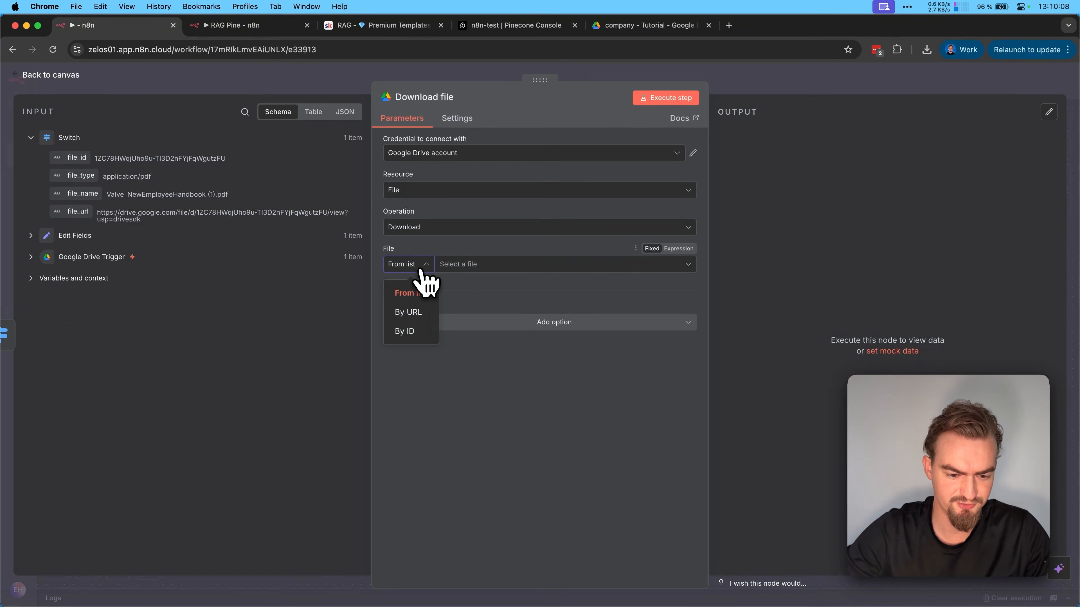
{"action": "left_click", "coordinate": [412, 331]}
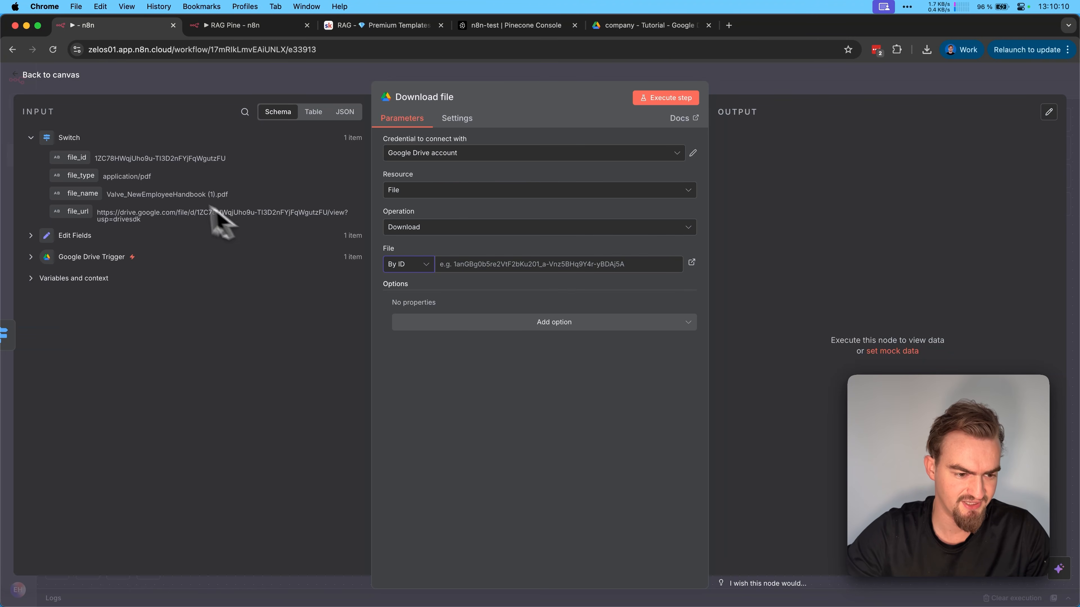
{"action": "left_click_drag", "start_coordinate": [506, 235], "coordinate": [497, 260]}
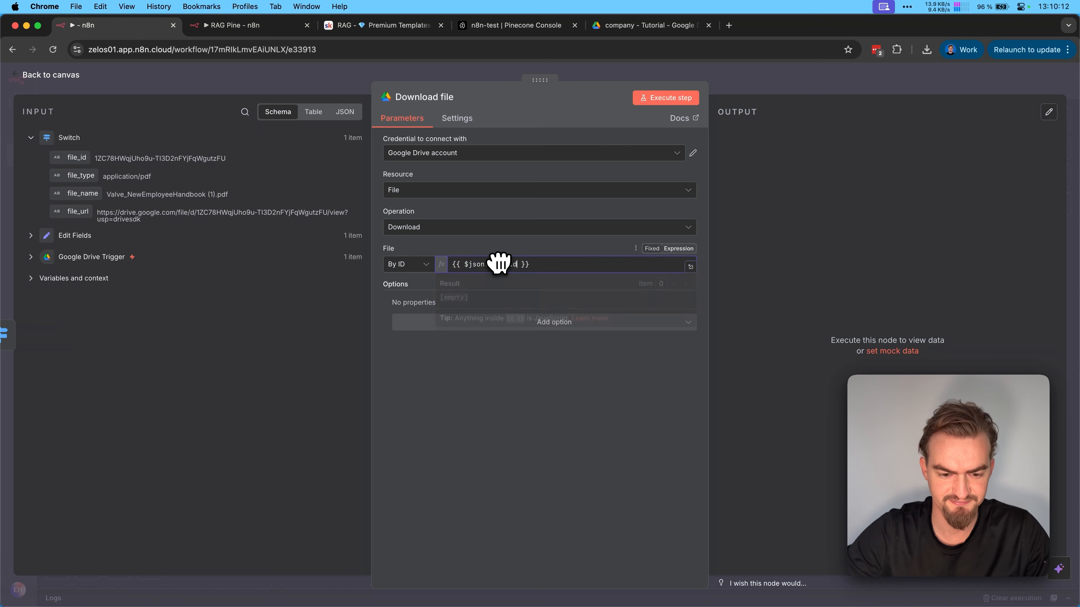
{"action": "left_click", "coordinate": [671, 100]}
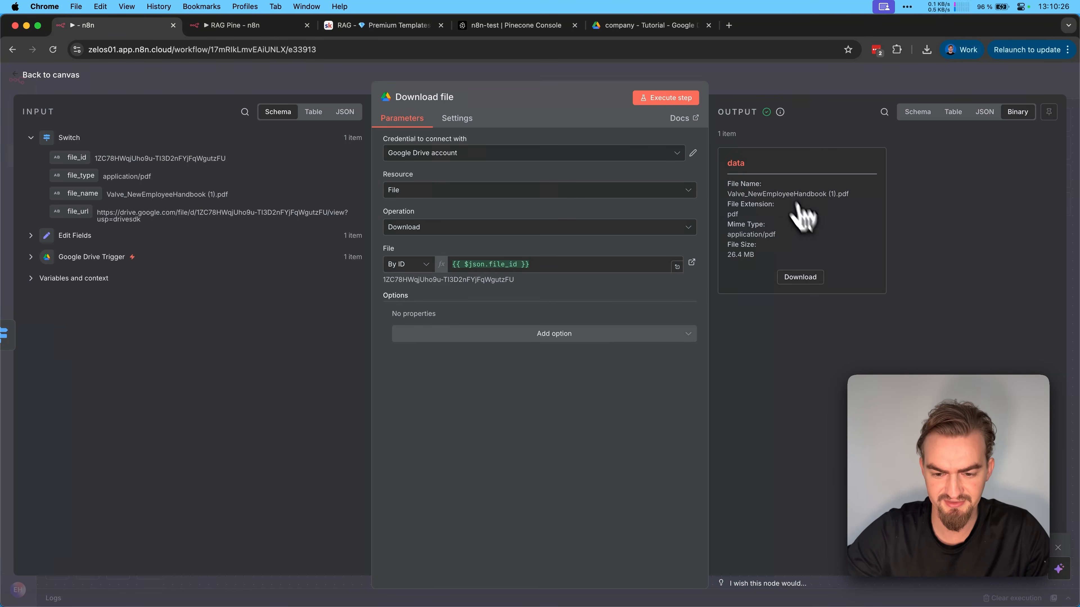
{"action": "left_click", "coordinate": [78, 76]}
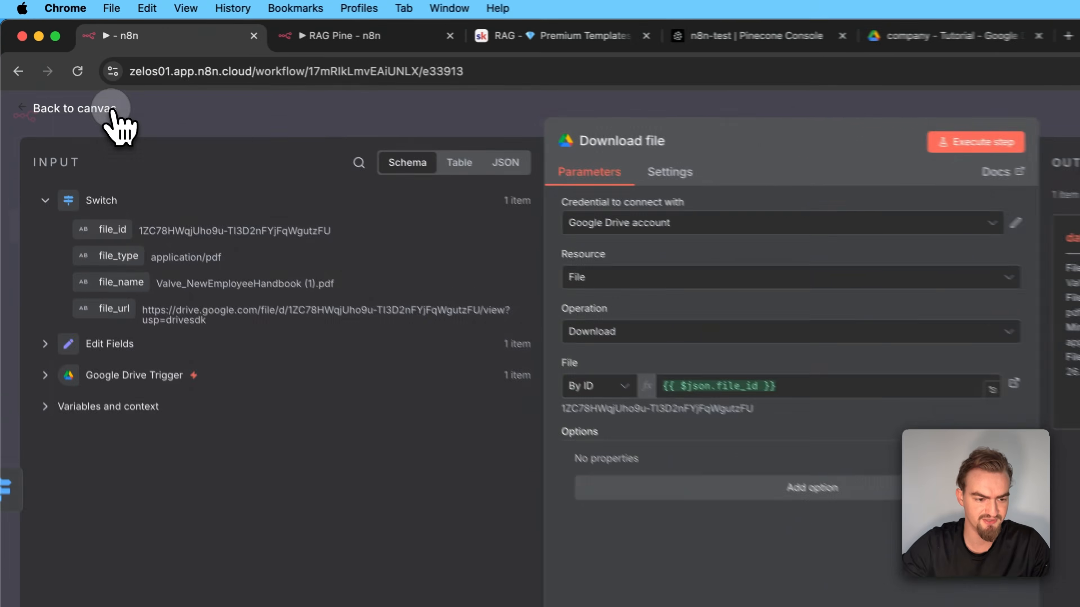
Add an Extract from File node with the Extract From PDF operation after Download file and execute it on the binary field data
{"action": "left_click", "coordinate": [697, 285]}
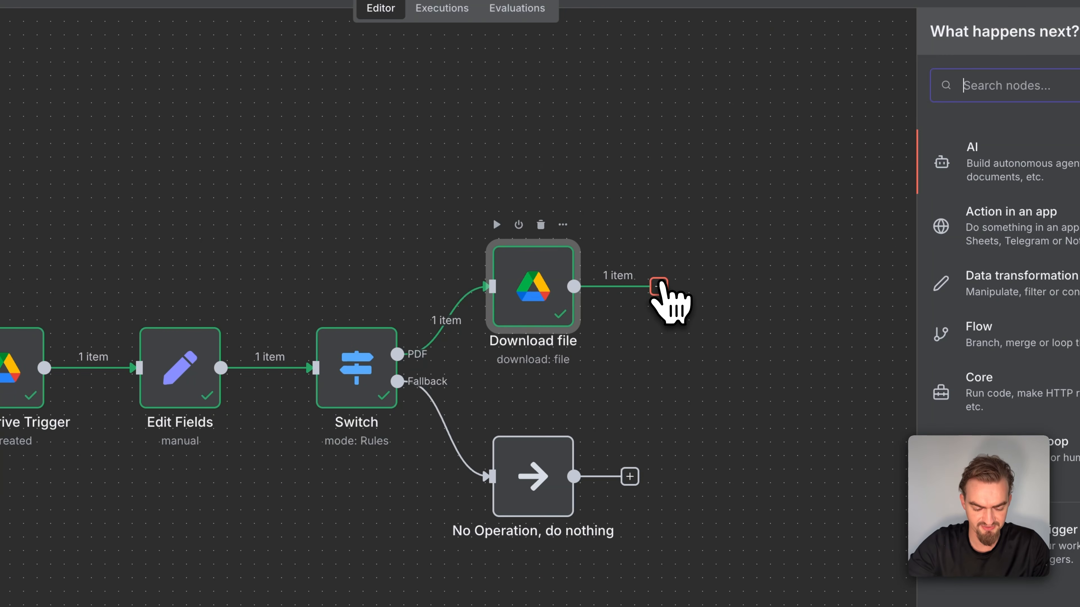
{"action": "type", "text": "extract"}
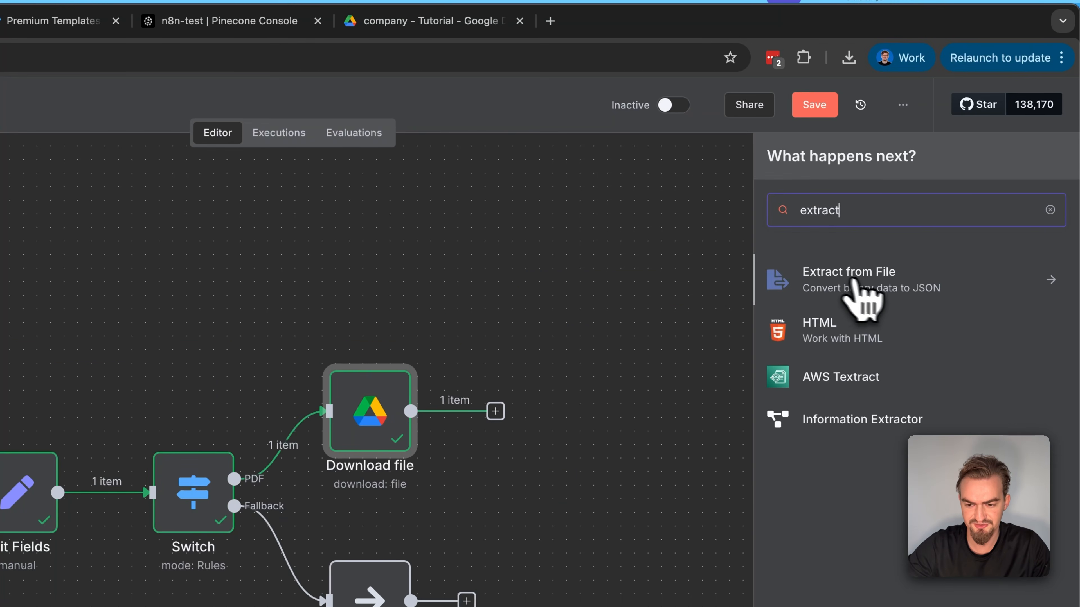
{"action": "left_click", "coordinate": [852, 283]}
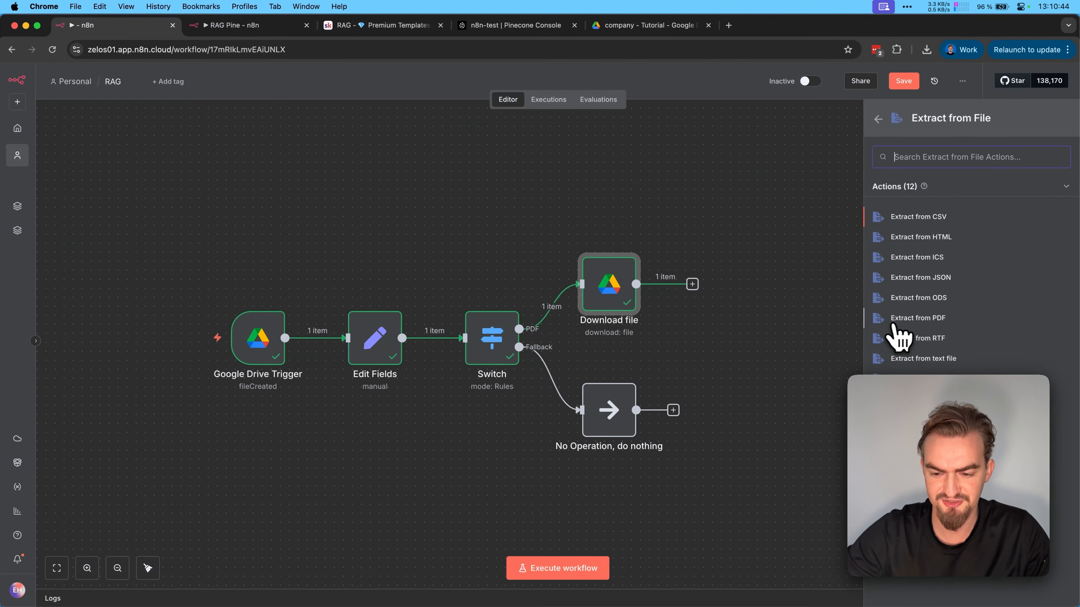
{"action": "left_click", "coordinate": [894, 320]}
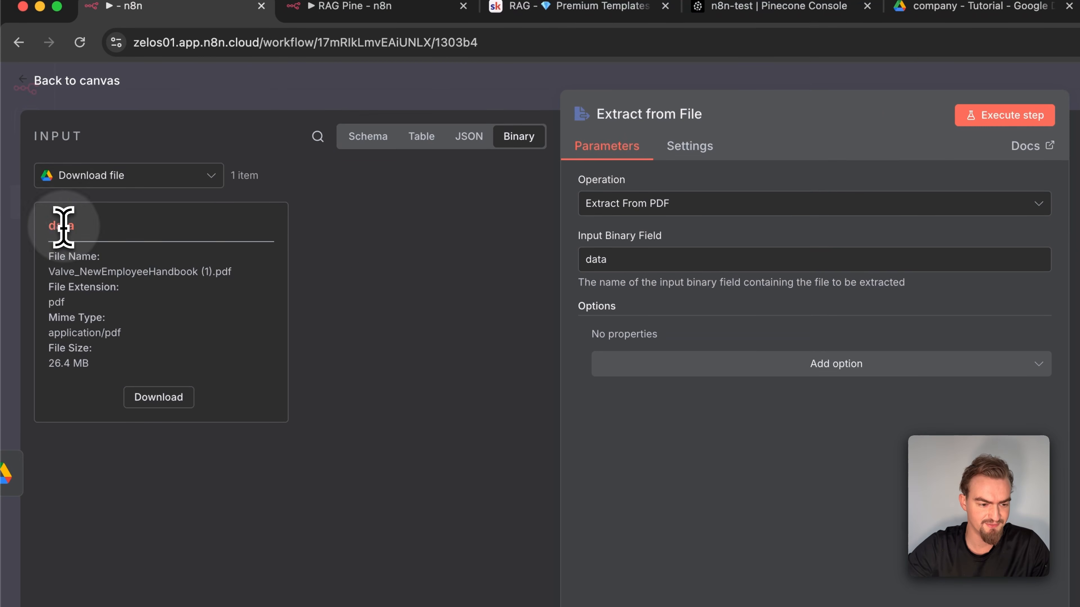
{"action": "double_click", "coordinate": [51, 201]}
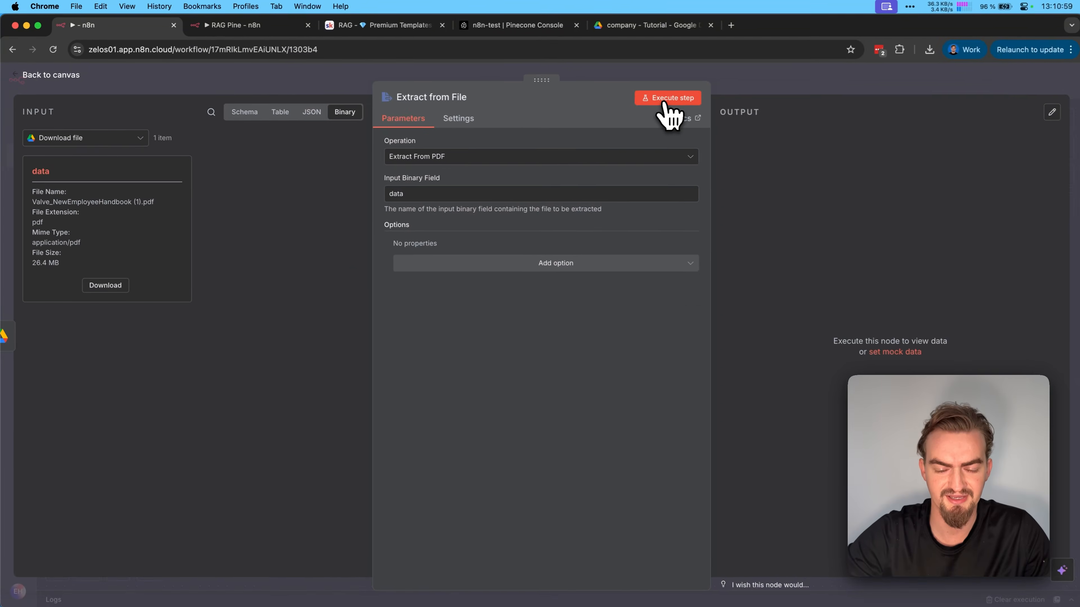
{"action": "left_click", "coordinate": [1007, 115]}
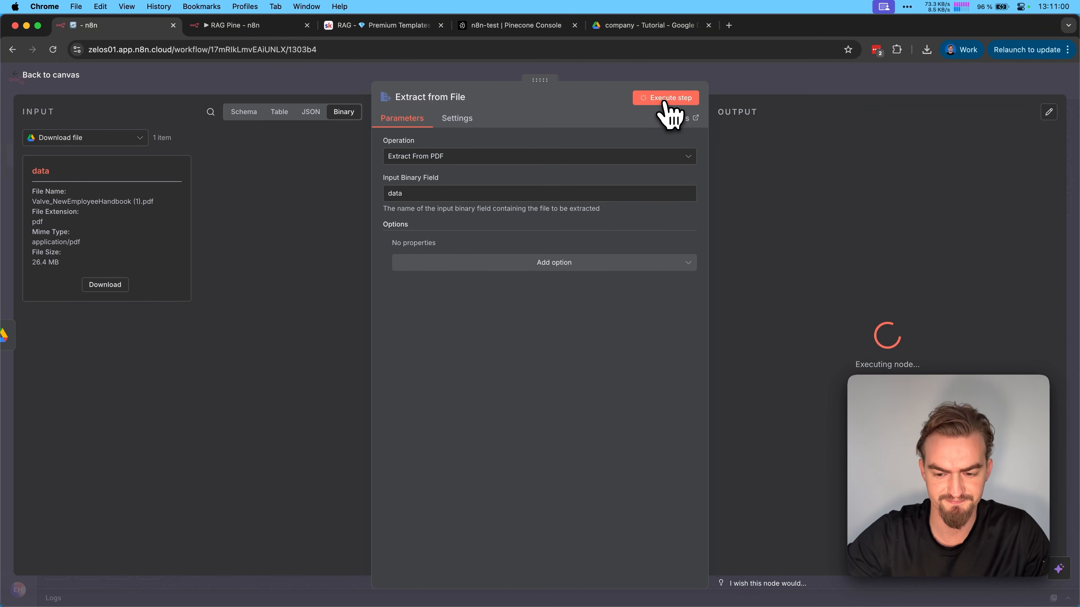
Examine the extracted handbook text in the table view of the Extract from File output
{"action": "left_click", "coordinate": [971, 120]}
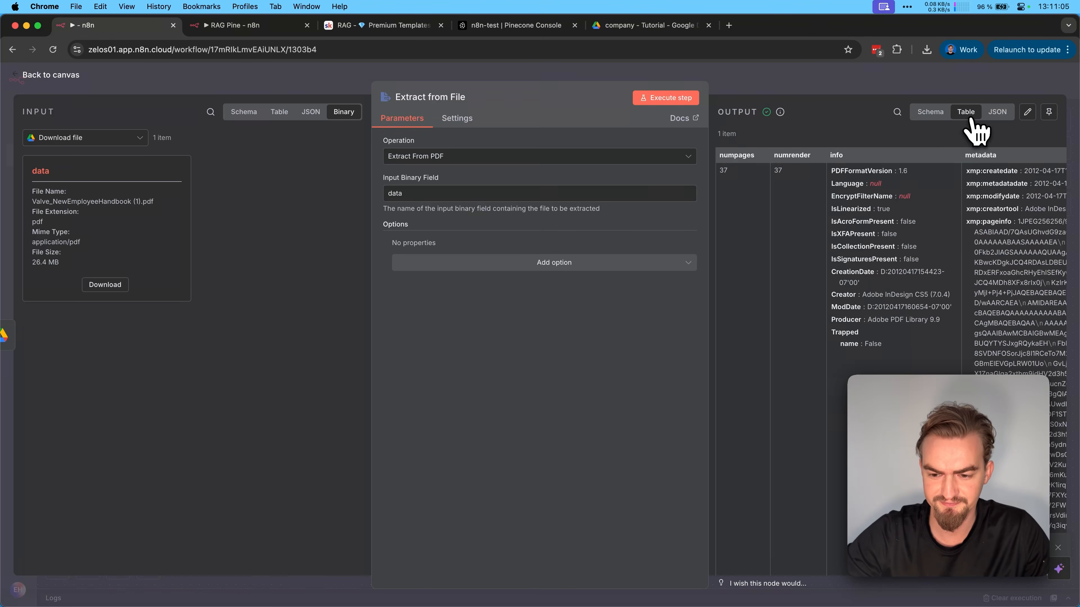
{"action": "scroll", "coordinate": [948, 192], "scroll_direction": "right", "scroll_amount": 10}
{"action": "scroll", "coordinate": [929, 226], "scroll_direction": "down", "scroll_amount": 10}
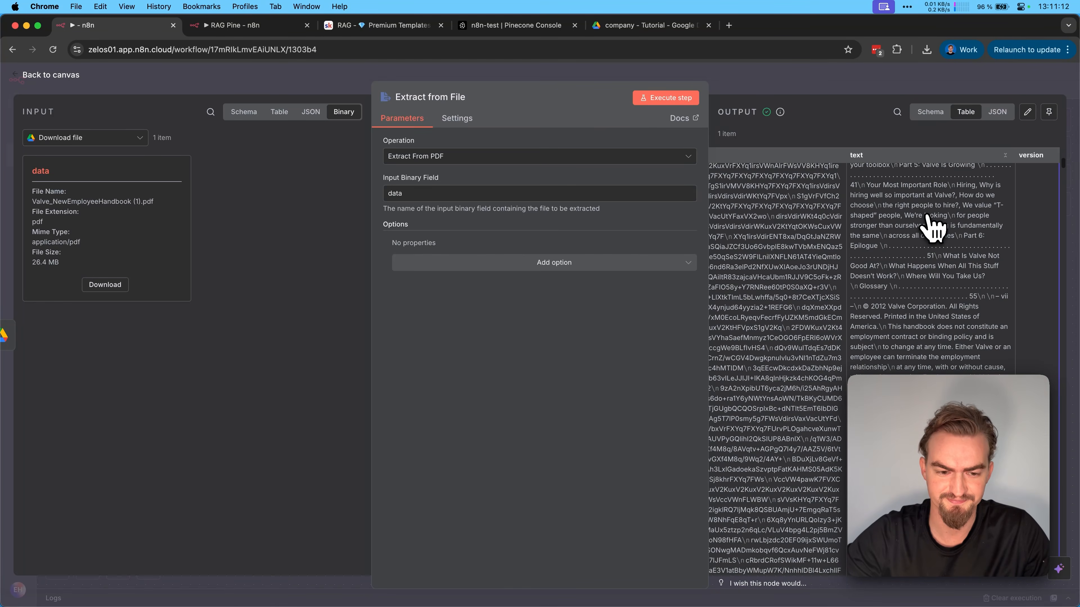
{"action": "left_click", "coordinate": [55, 75]}
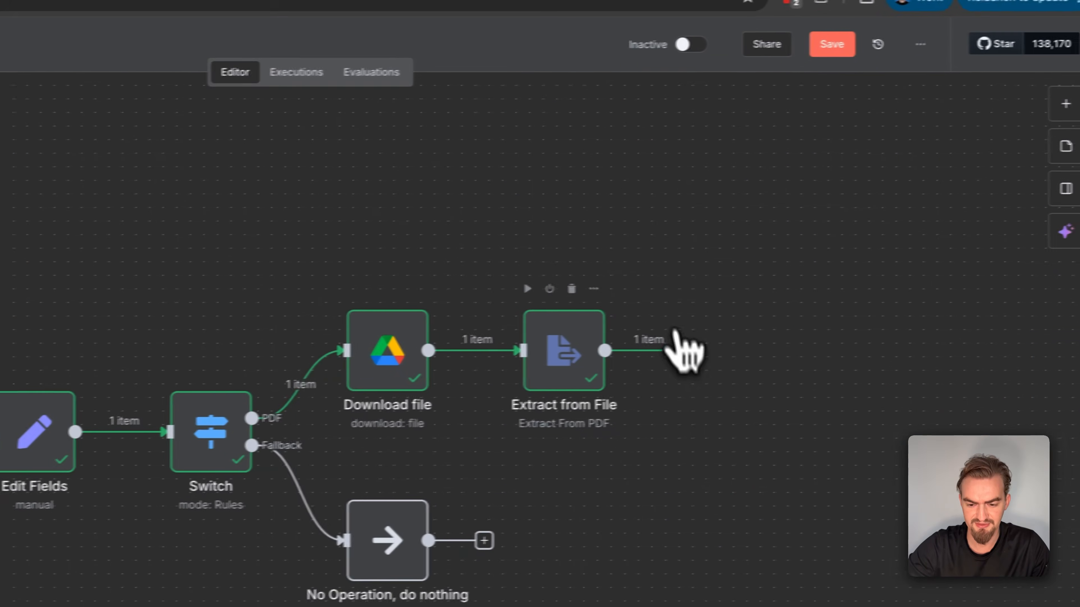
Add a Pinecone Vector Store node after Extract from File with the action Add documents to vector store
{"action": "left_click", "coordinate": [672, 352]}
{"action": "type", "text": "pince"}
{"action": "key", "text": "BackSpace"}
{"action": "key", "text": "BackSpace"}
{"action": "type", "text": "econe"}
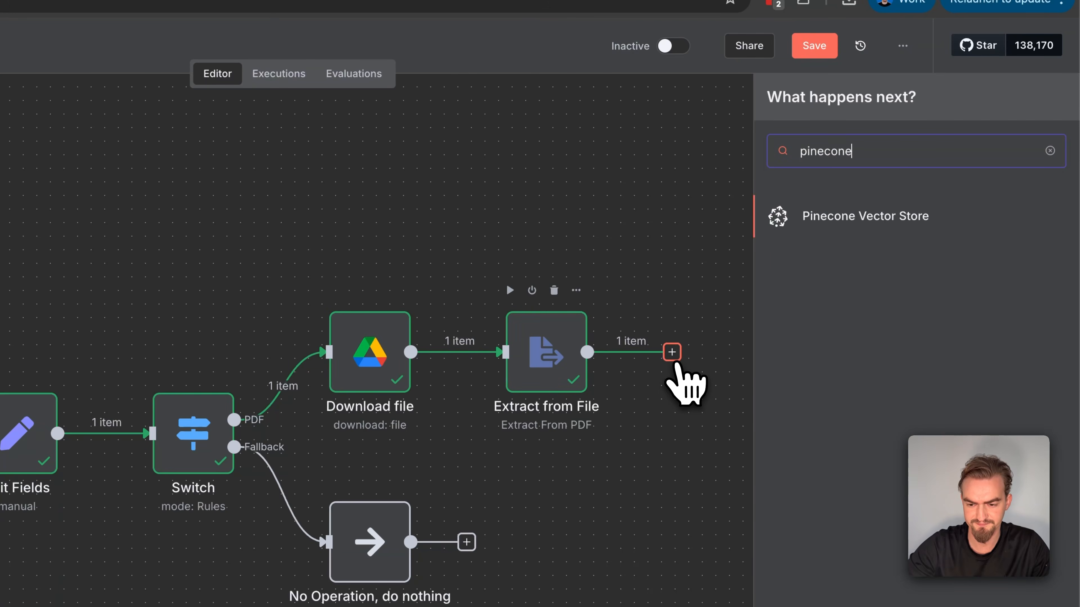
{"action": "left_click", "coordinate": [914, 219]}
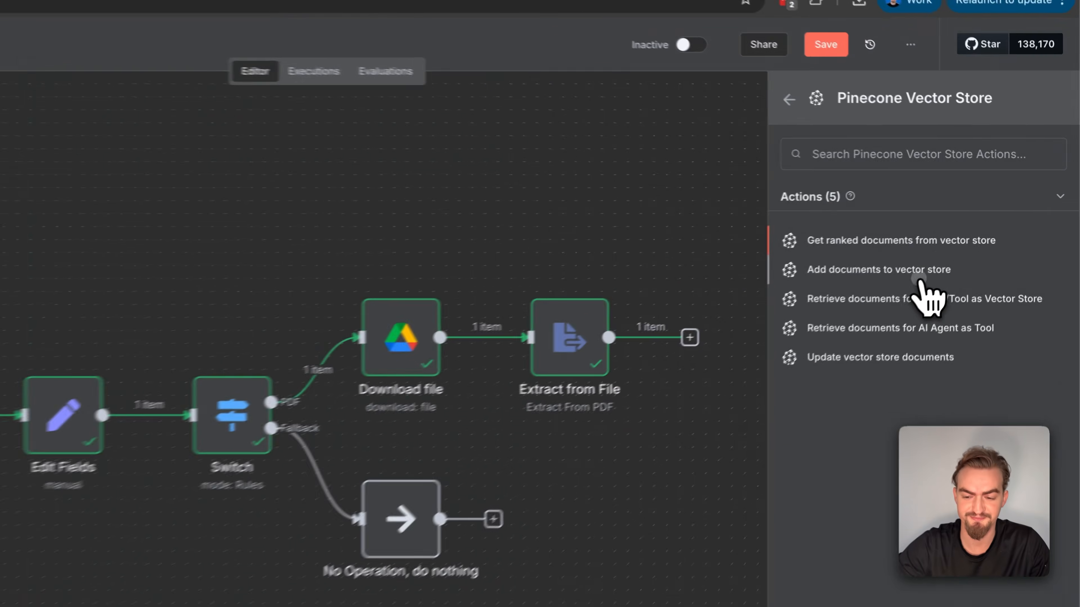
{"action": "left_click", "coordinate": [966, 245]}
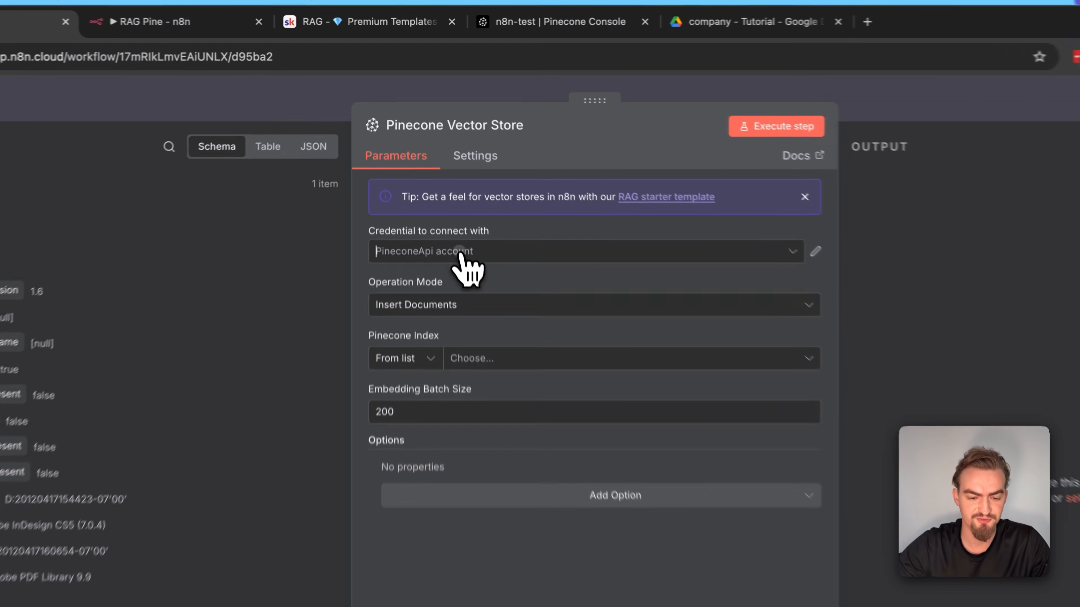
Start a new Pinecone credential for the vector store node and log in on the Pinecone website
{"action": "left_click", "coordinate": [459, 251]}
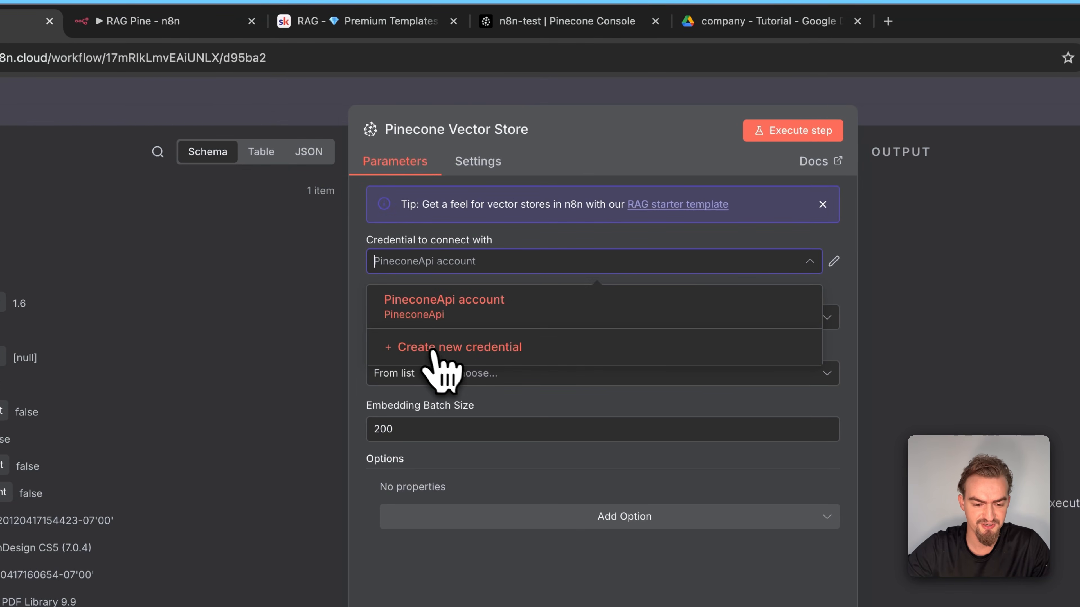
{"action": "left_click", "coordinate": [494, 344]}
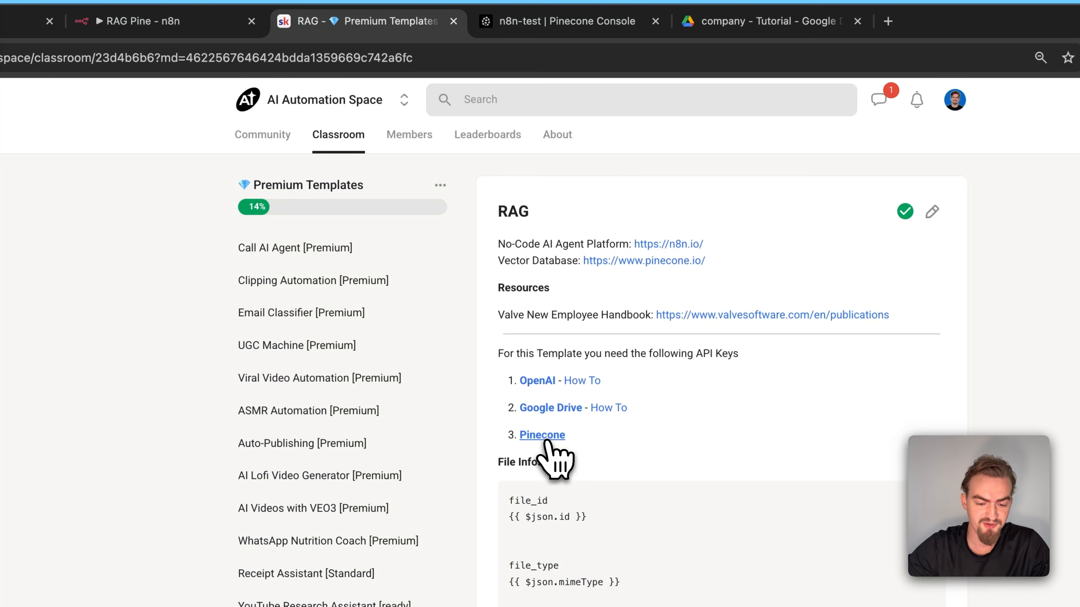
{"action": "left_click", "coordinate": [546, 436]}
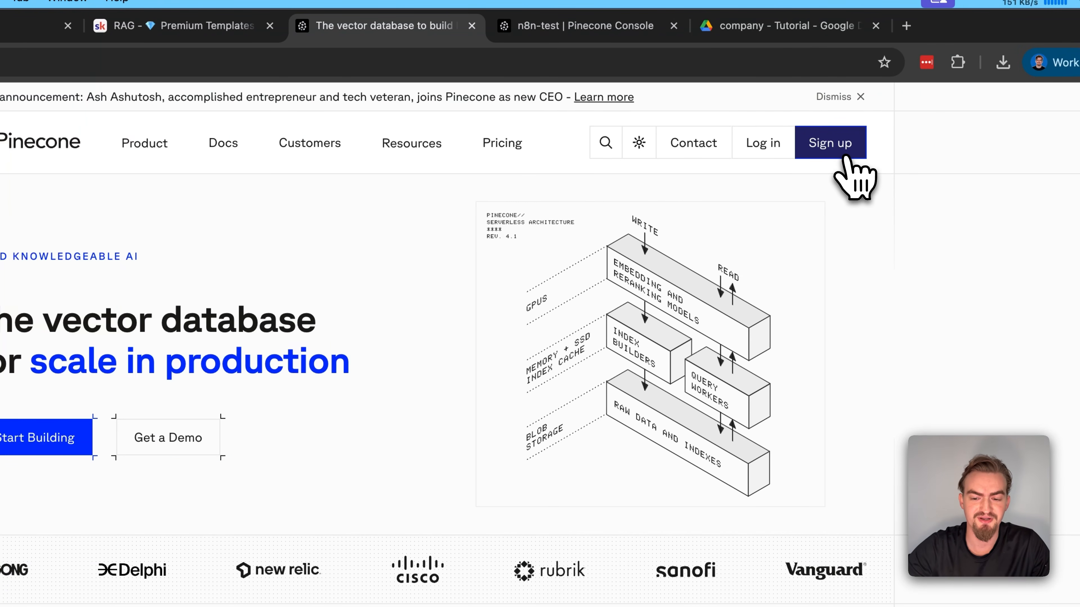
{"action": "left_click", "coordinate": [767, 143]}
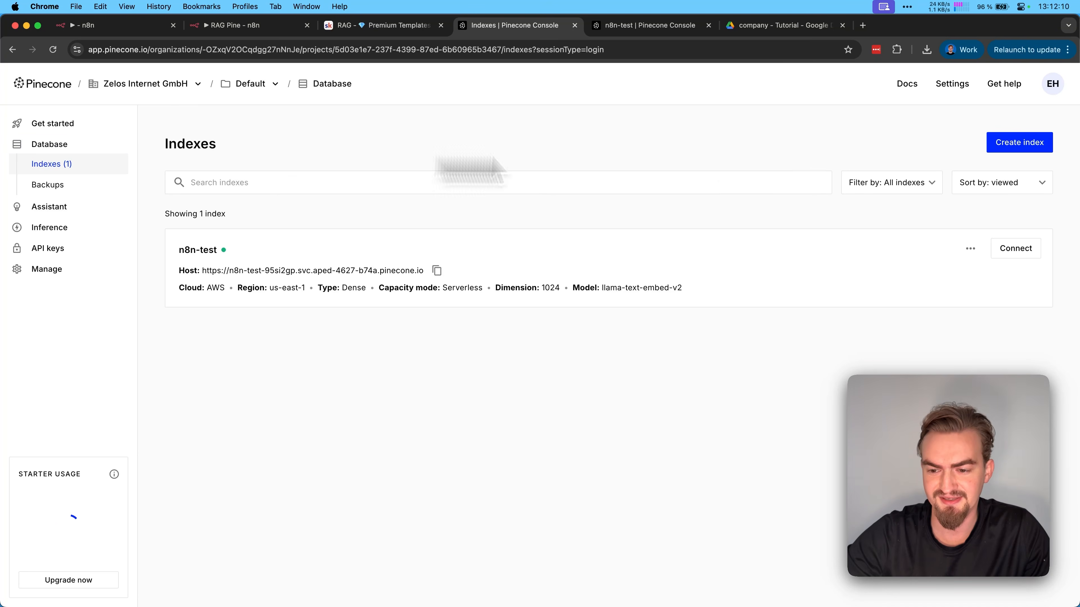
Create a Pinecone index named n8n-testing with the llama-text-embed-v2 configuration on AWS in the Virginia us-east-1 region
{"action": "left_click", "coordinate": [990, 146]}
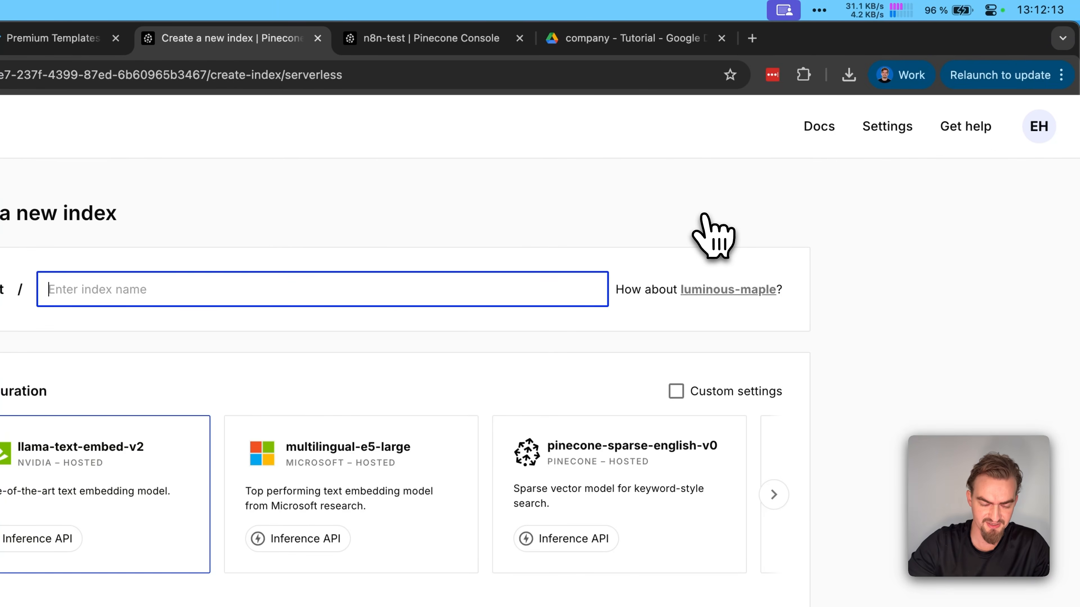
{"action": "type", "text": "n8n-testing"}
{"action": "scroll", "coordinate": [421, 251], "scroll_direction": "down", "scroll_amount": 4}
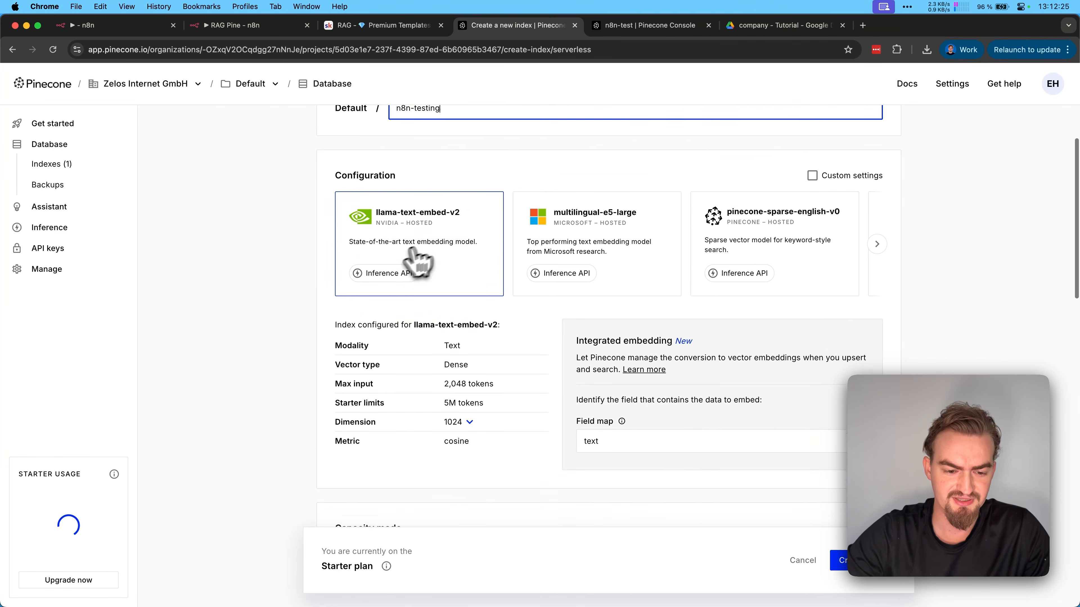
{"action": "scroll", "coordinate": [399, 267], "scroll_direction": "down", "scroll_amount": 10}
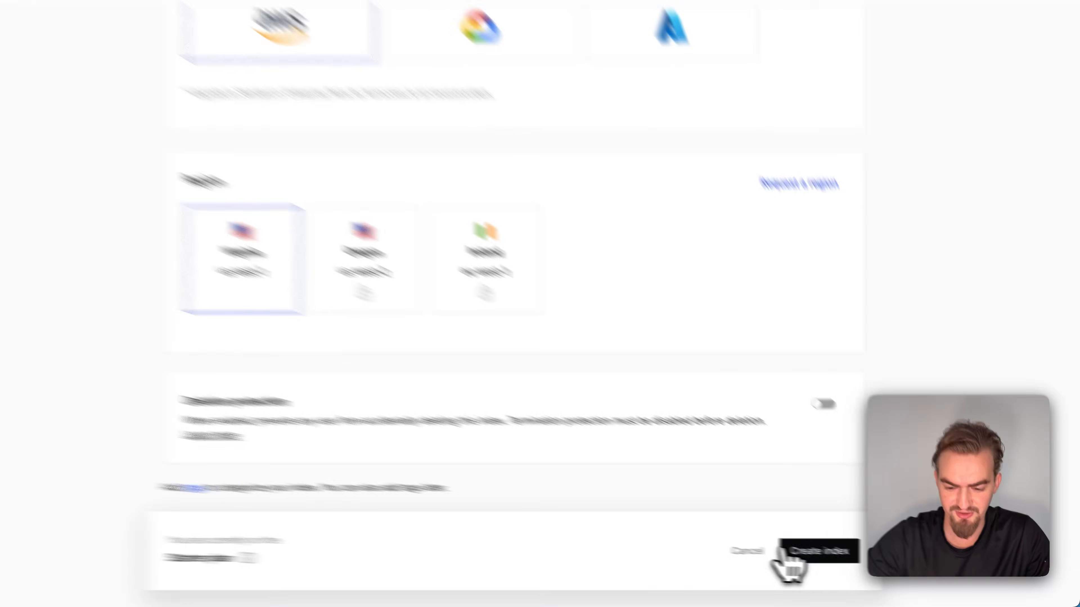
{"action": "left_click", "coordinate": [786, 555]}
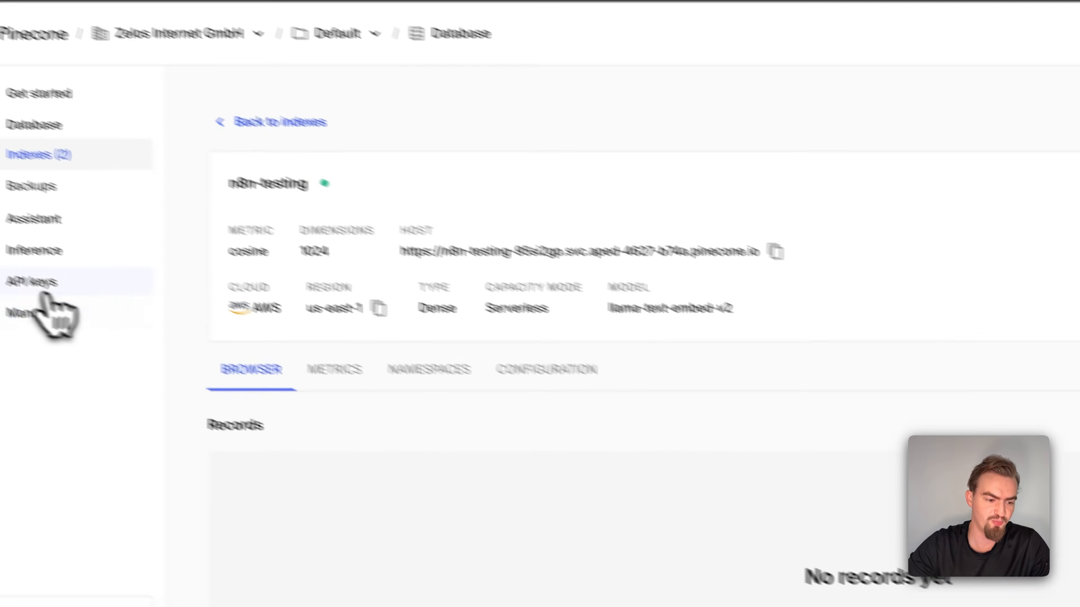
Generate a Pinecone API key named test, paste the API key into the new n8n credential and save it
{"action": "left_click", "coordinate": [81, 300]}
{"action": "left_click", "coordinate": [974, 110]}
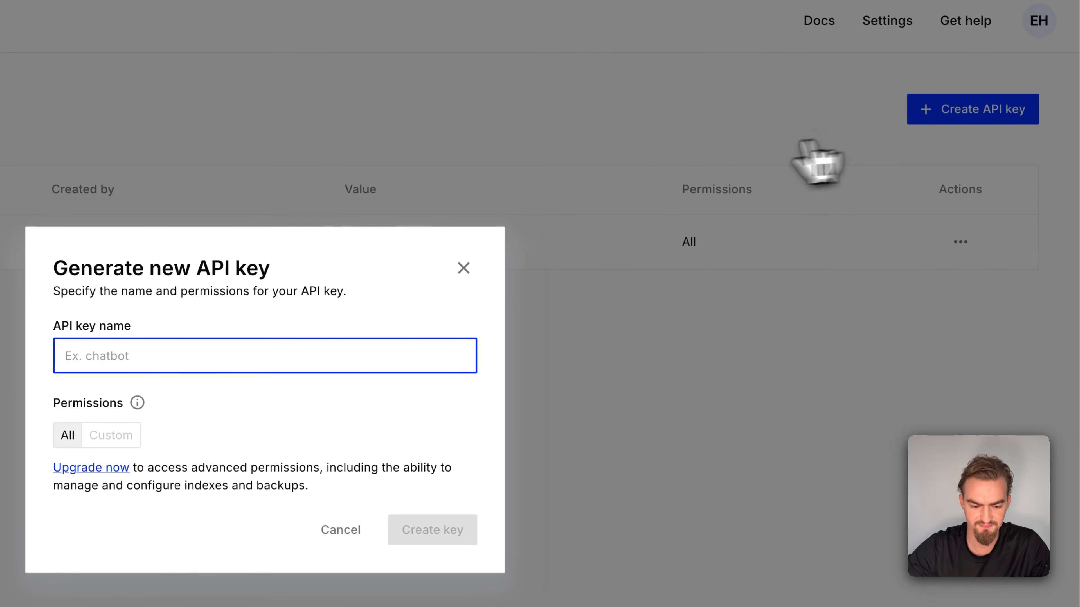
{"action": "type", "text": "test"}
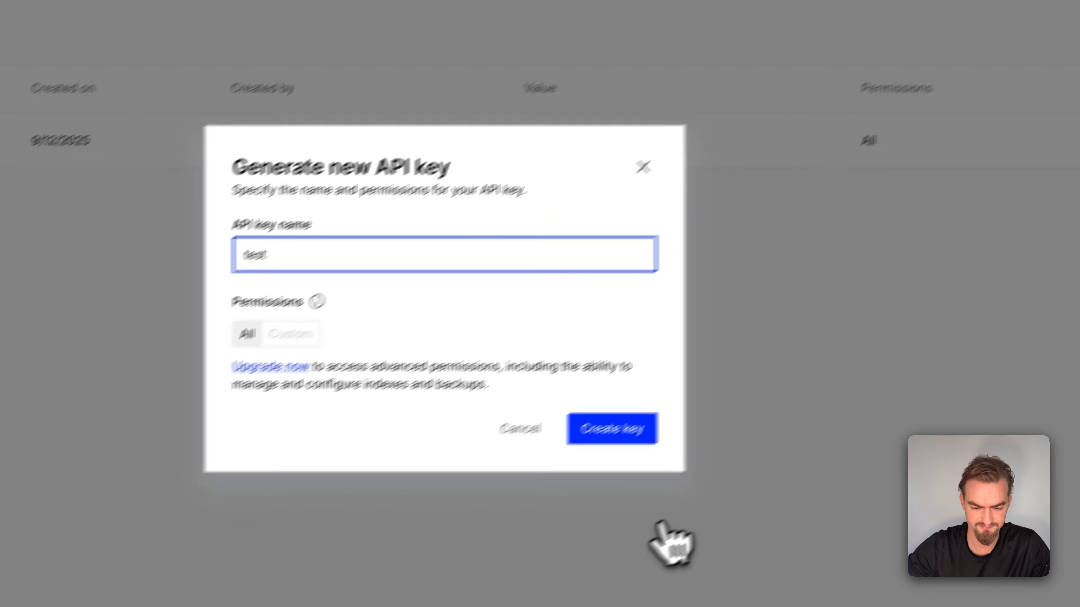
{"action": "left_click", "coordinate": [432, 531]}
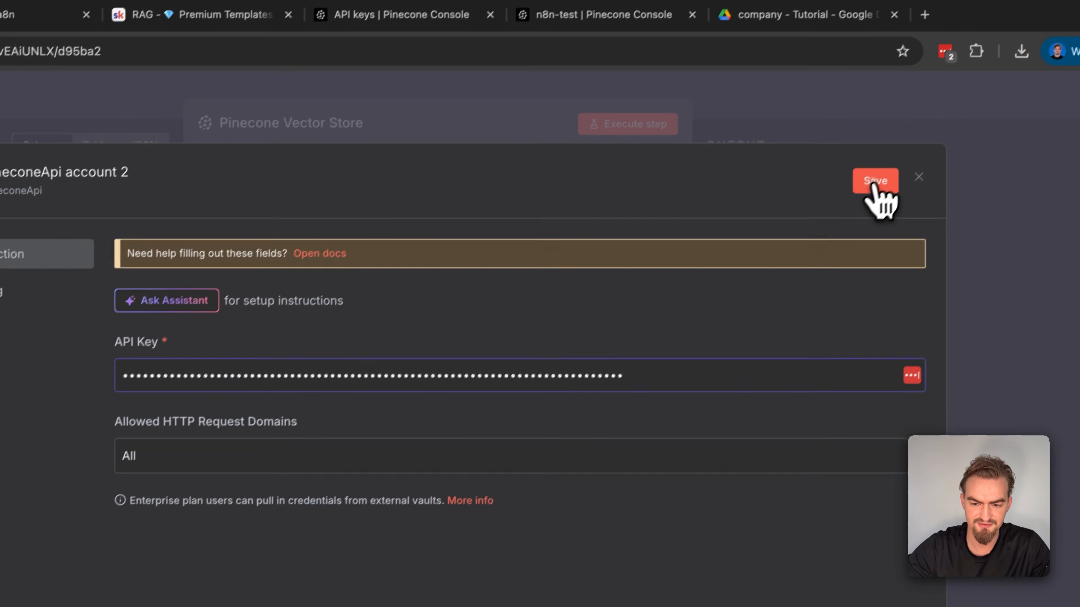
{"action": "left_click", "coordinate": [875, 183]}
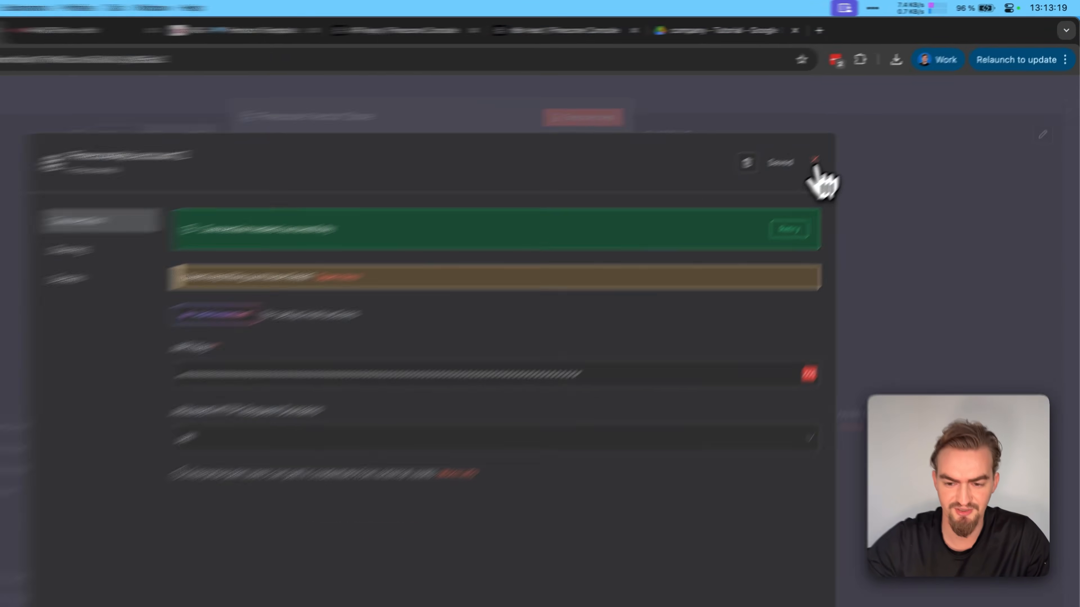
{"action": "left_click", "coordinate": [859, 132]}
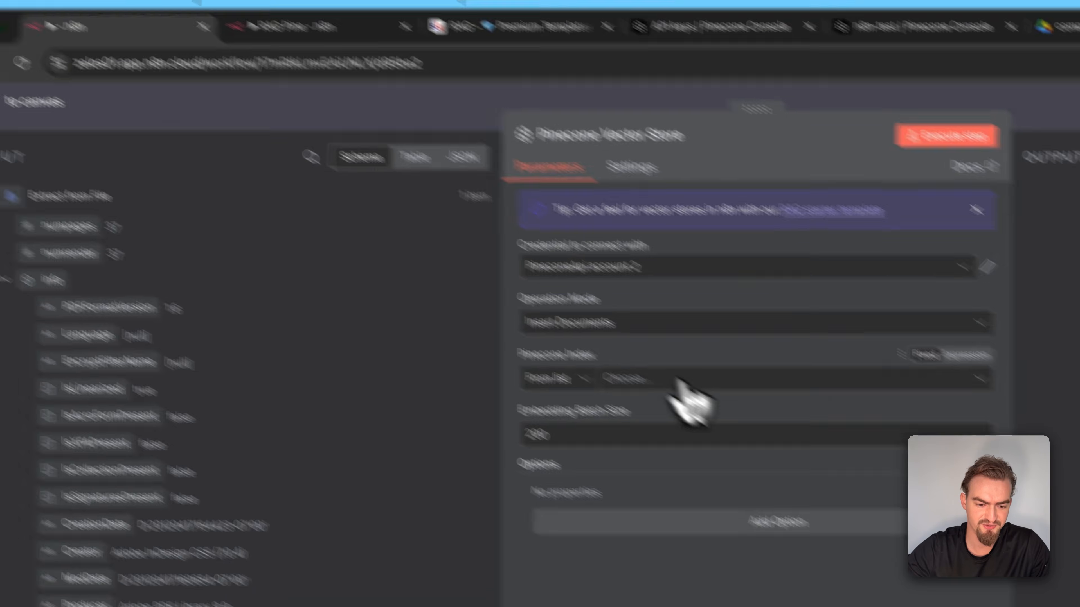
Set the Pinecone Index of the vector store node to n8n-testing and return to the canvas
{"action": "left_click", "coordinate": [664, 391]}
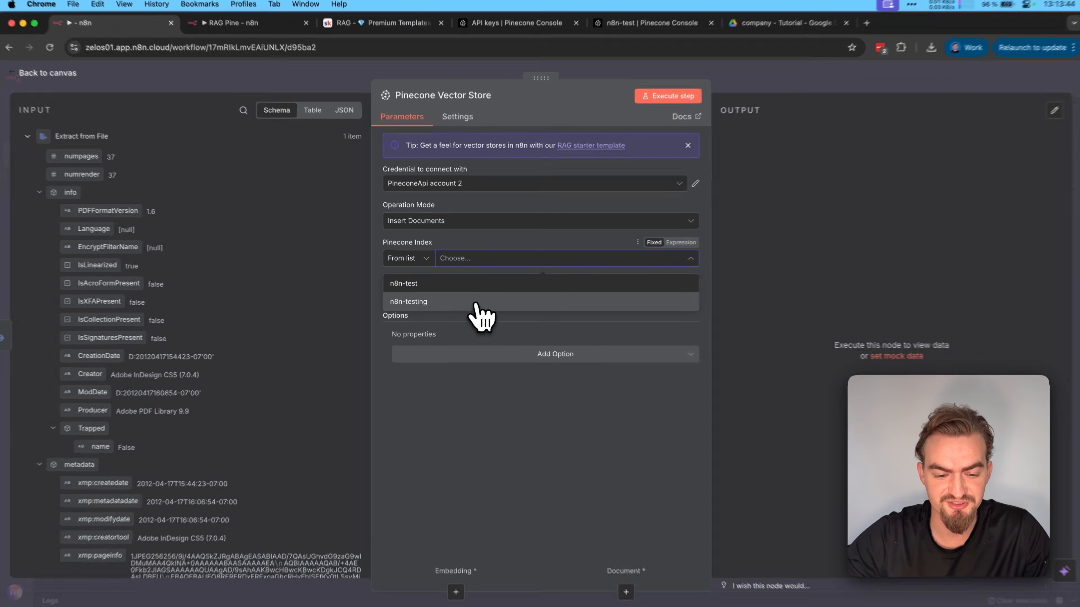
{"action": "left_click", "coordinate": [480, 317]}
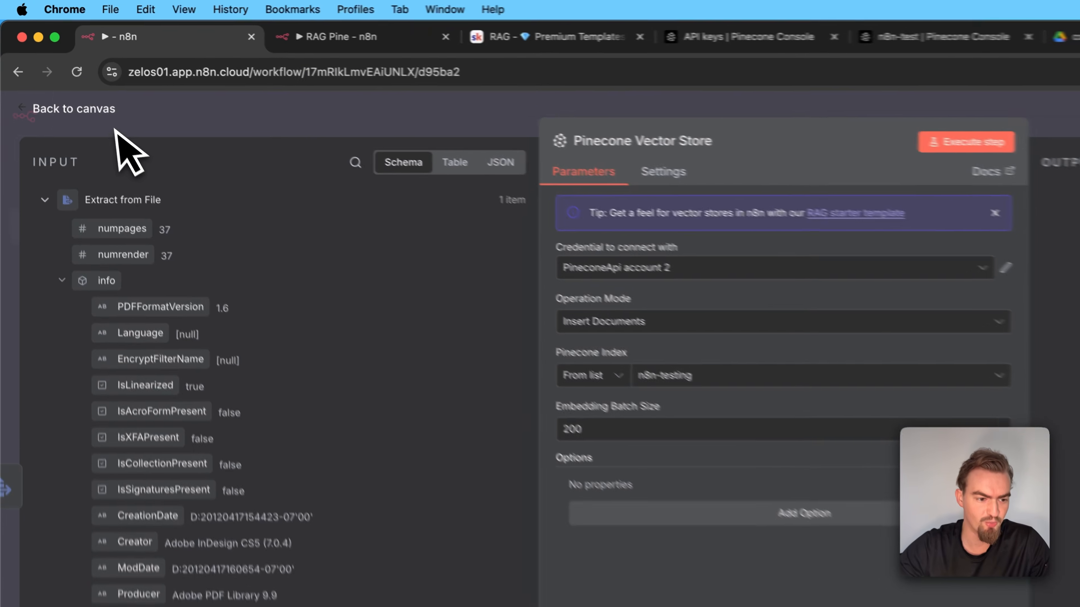
{"action": "left_click", "coordinate": [64, 76]}
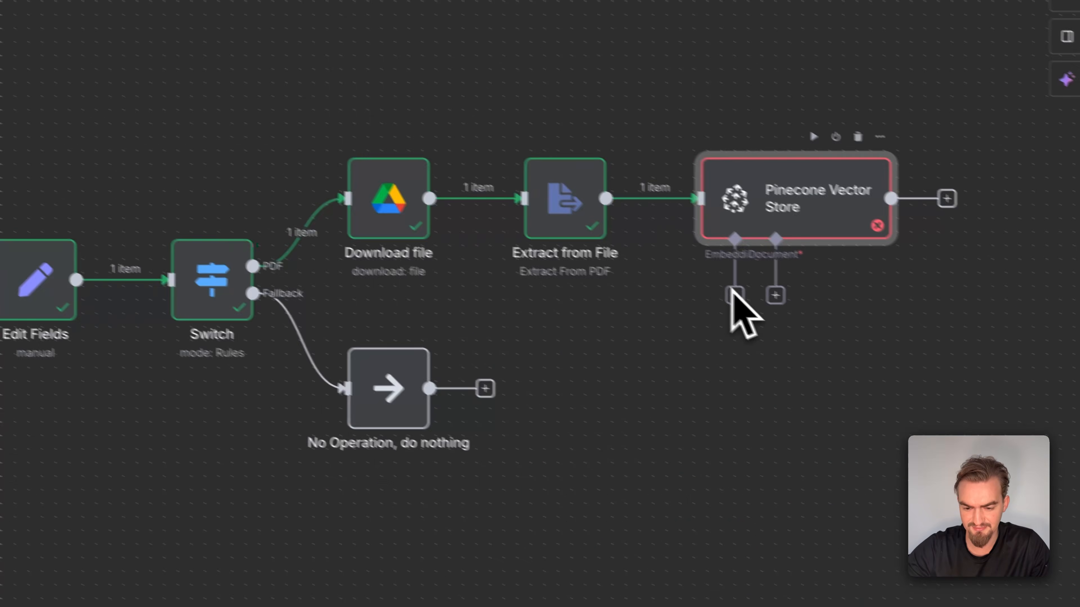
Attach an Embeddings OpenAI sub-node to the Pinecone Vector Store, keeping OpenAi account 2 and the text-embedding-3-small model
{"action": "left_click", "coordinate": [716, 288]}
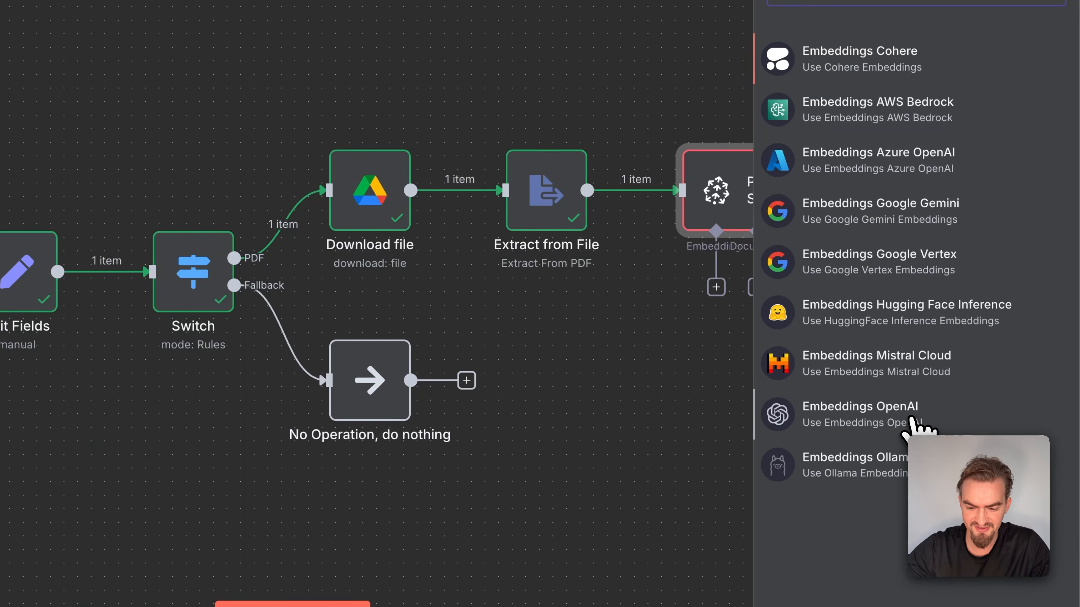
{"action": "left_click", "coordinate": [909, 426]}
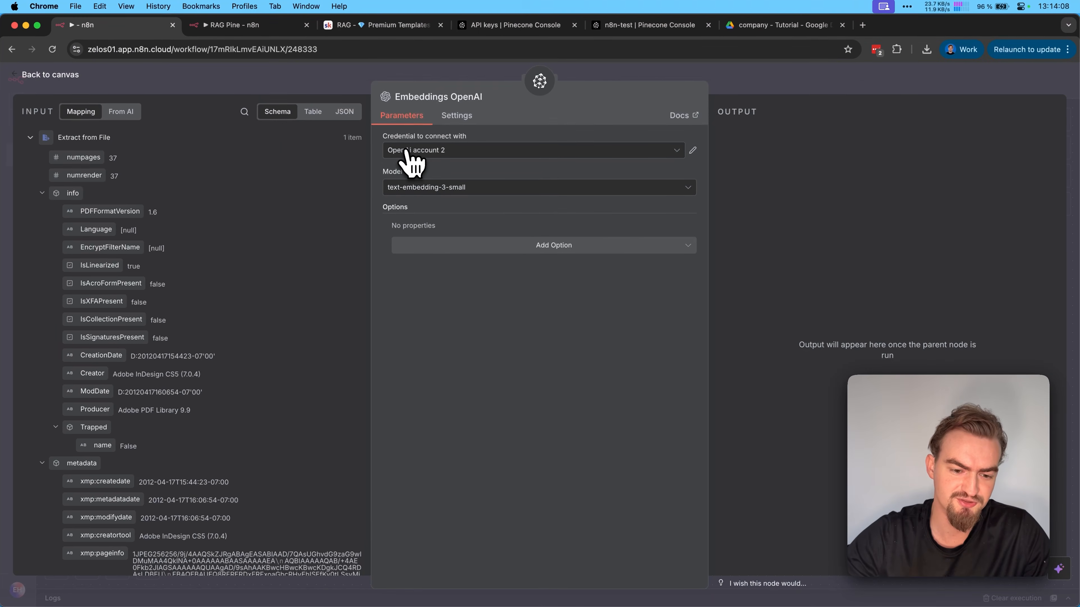
{"action": "left_click", "coordinate": [416, 150]}
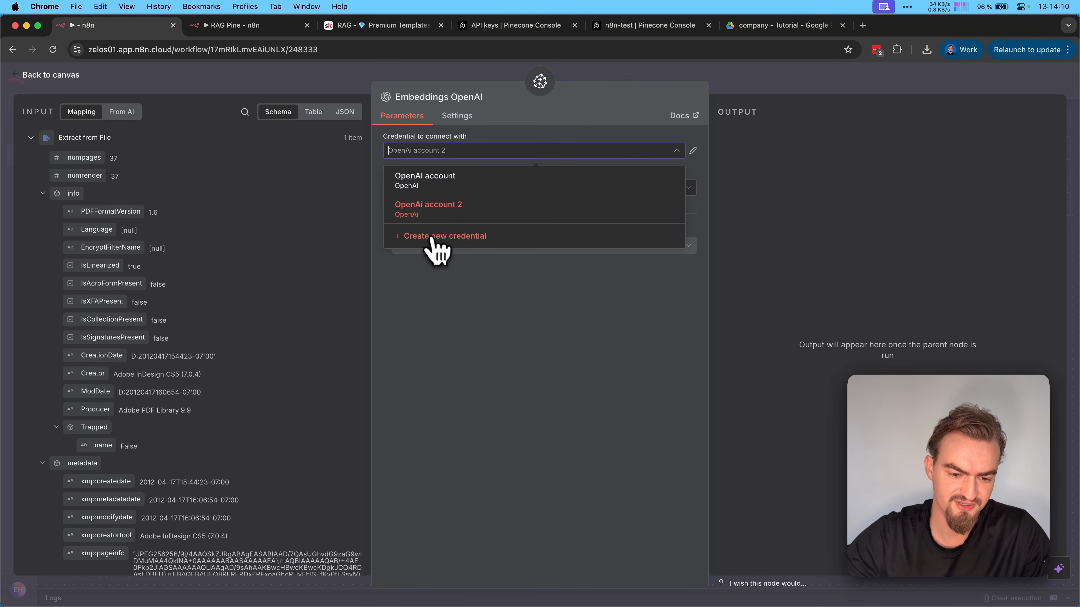
{"action": "left_click", "coordinate": [434, 249]}
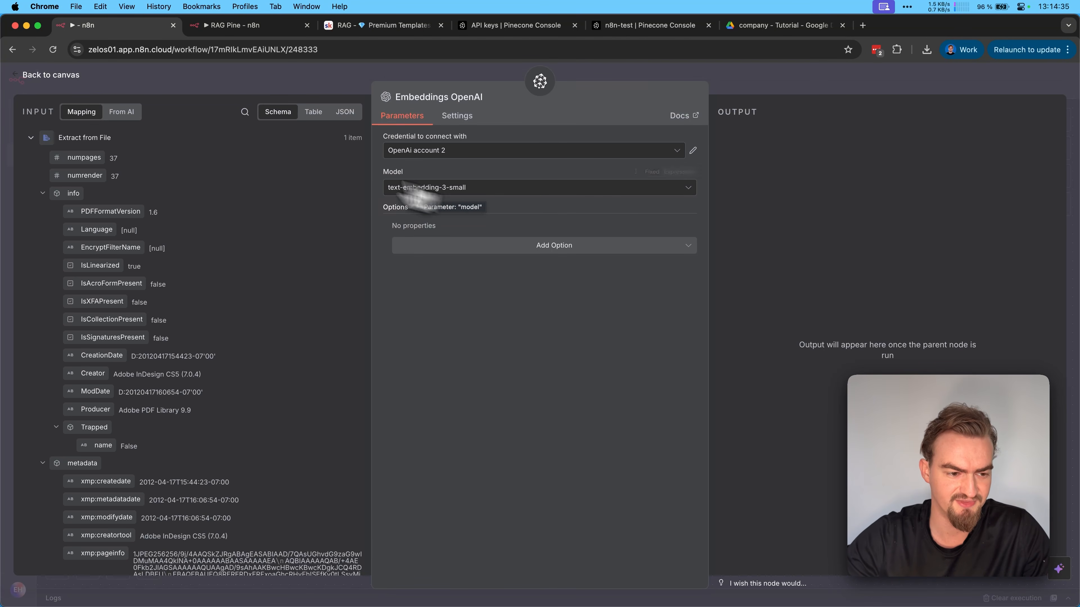
{"action": "left_click", "coordinate": [60, 76]}
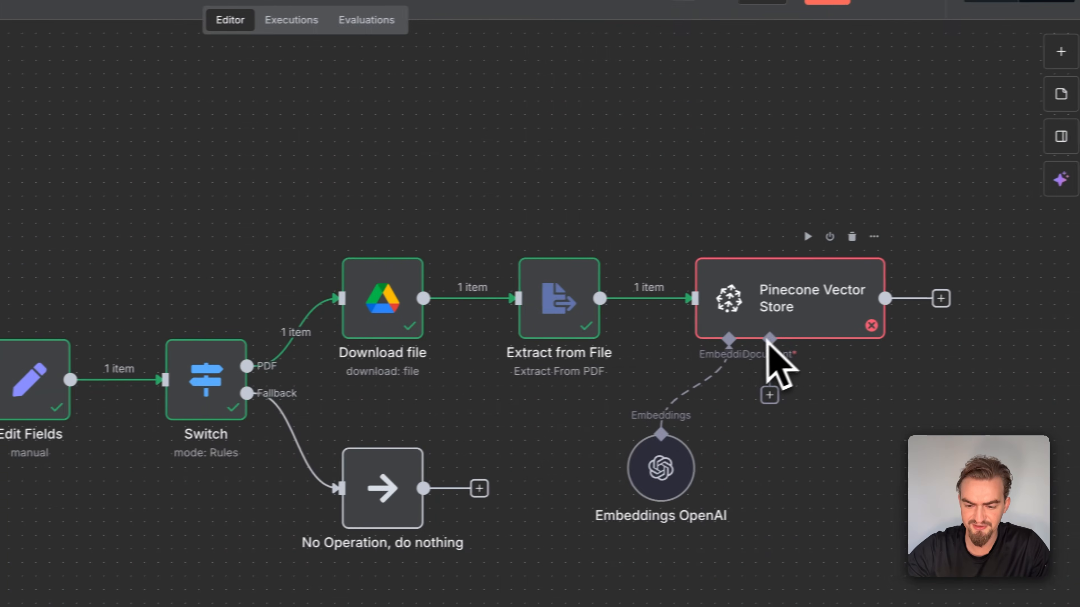
Attach a Default Data Loader to the vector store's Document input and set its mode to Load Specific Data
{"action": "left_click", "coordinate": [757, 397]}
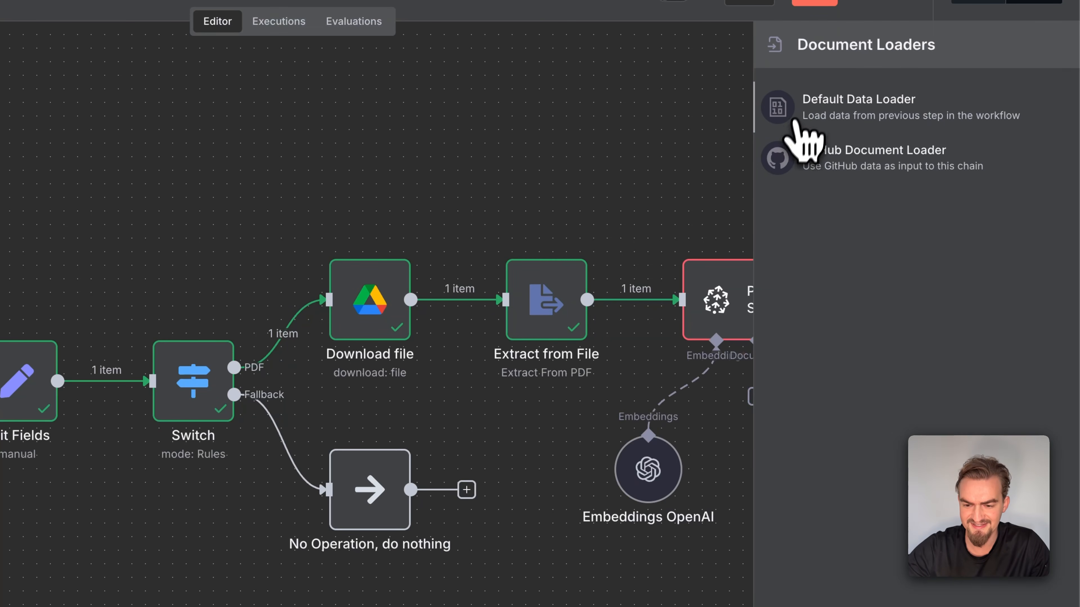
{"action": "left_click", "coordinate": [925, 126]}
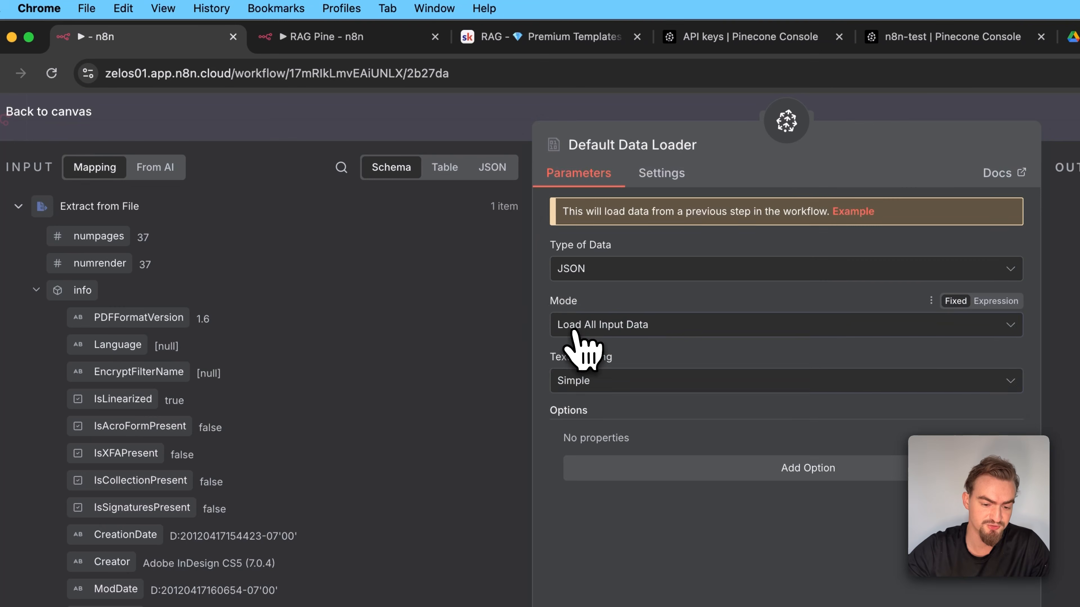
{"action": "left_click", "coordinate": [574, 330]}
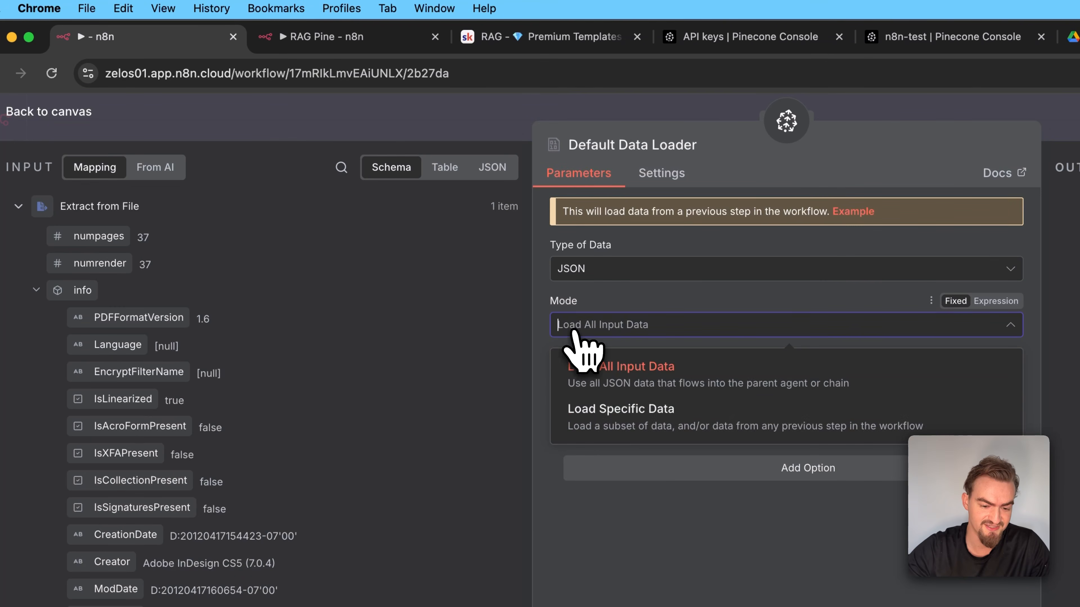
{"action": "left_click", "coordinate": [676, 415]}
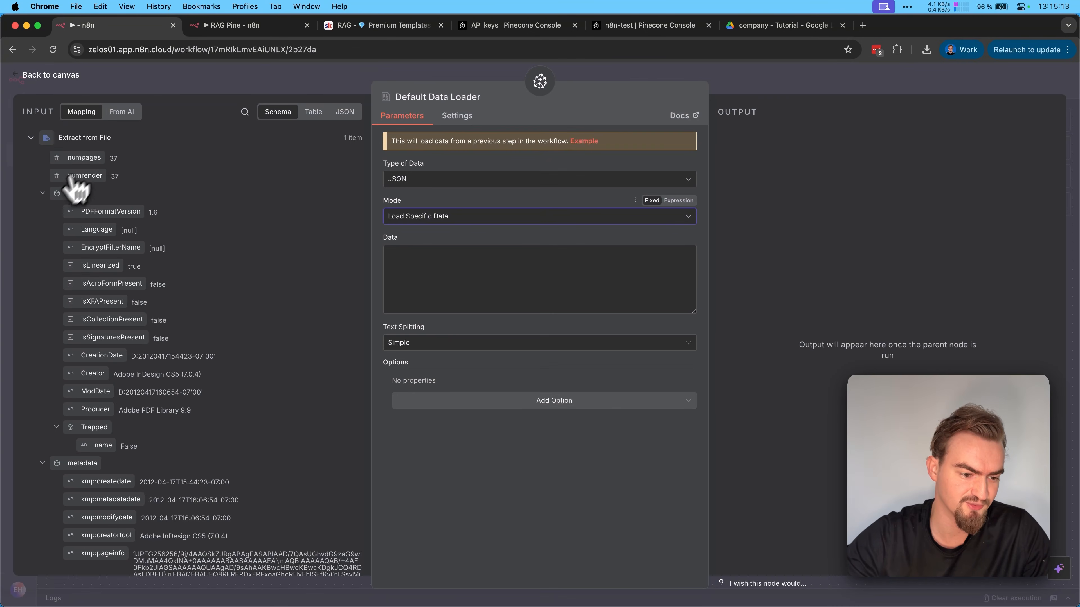
Map the extracted text into the loader's Data as {{ $json.text }} and keep Simple text splitting
{"action": "left_click", "coordinate": [77, 192]}
{"action": "left_click", "coordinate": [59, 212]}
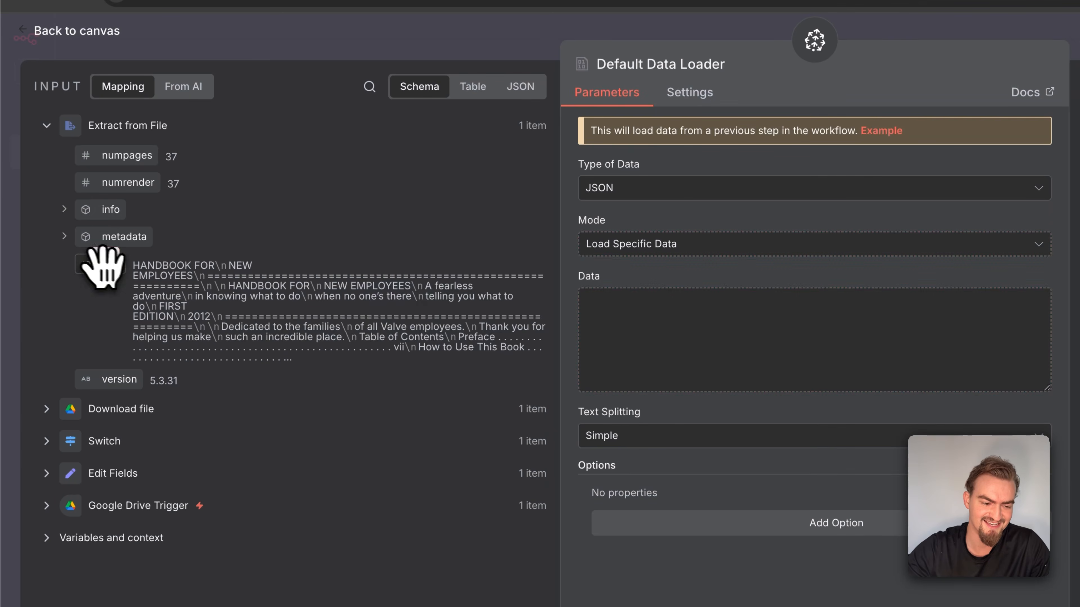
{"action": "left_click_drag", "start_coordinate": [102, 266], "coordinate": [664, 331]}
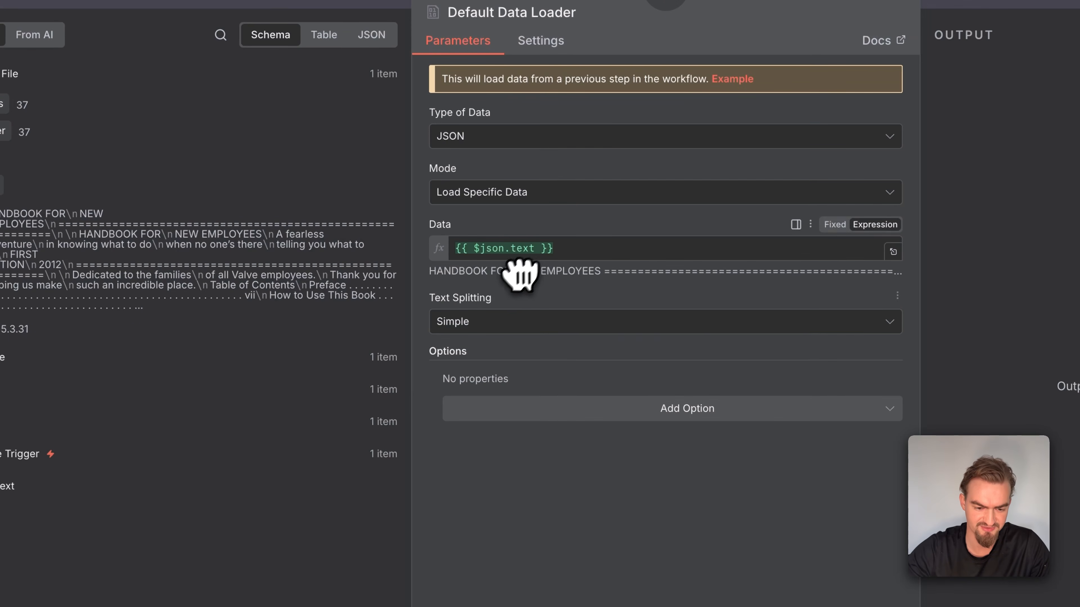
{"action": "left_click", "coordinate": [487, 326]}
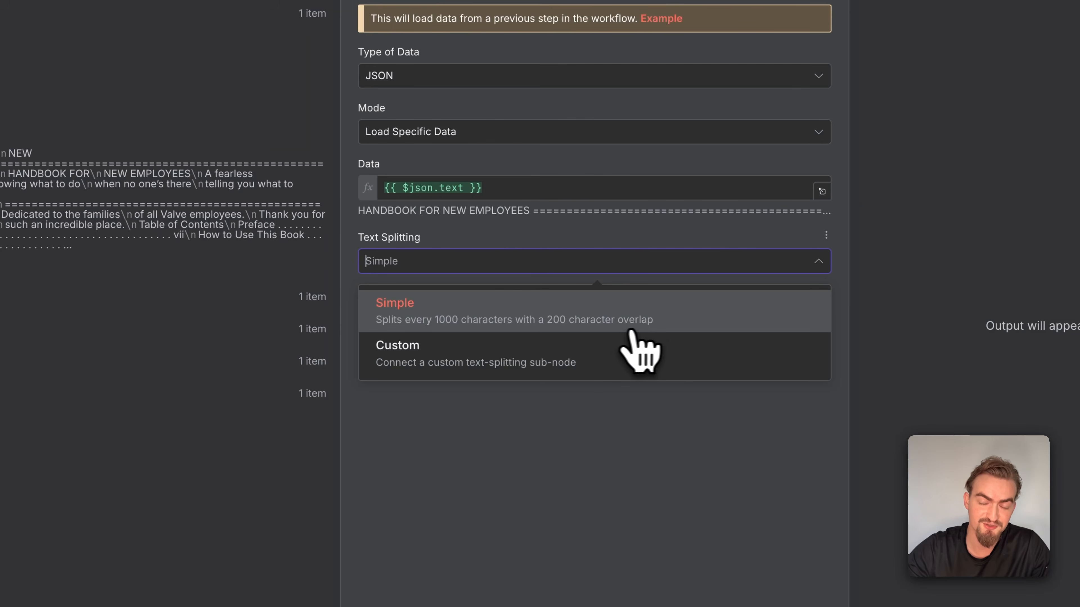
{"action": "left_click", "coordinate": [647, 332]}
Add a metadata property file_name with the value {{ $('Edit Fields').item.json.file_name }} to the data loader and return to the canvas
{"action": "left_click", "coordinate": [563, 354]}
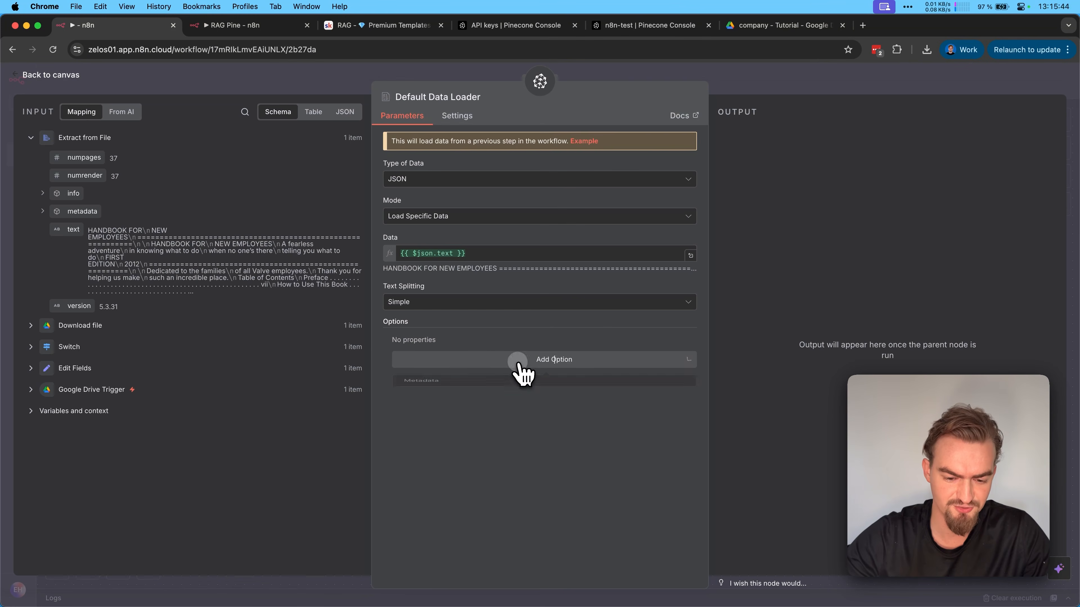
{"action": "left_click", "coordinate": [422, 389]}
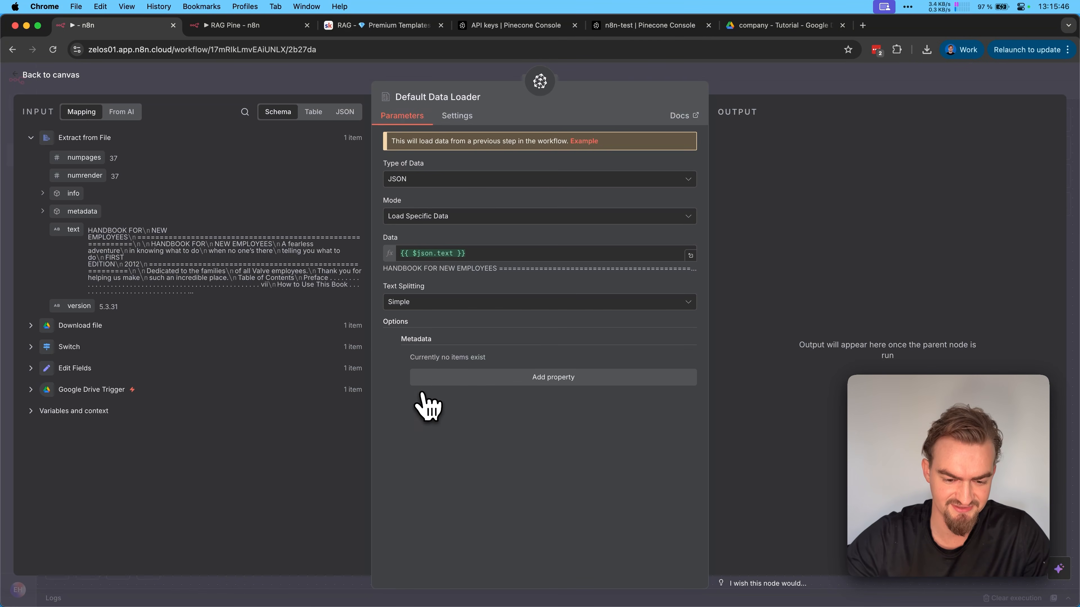
{"action": "left_click", "coordinate": [582, 383]}
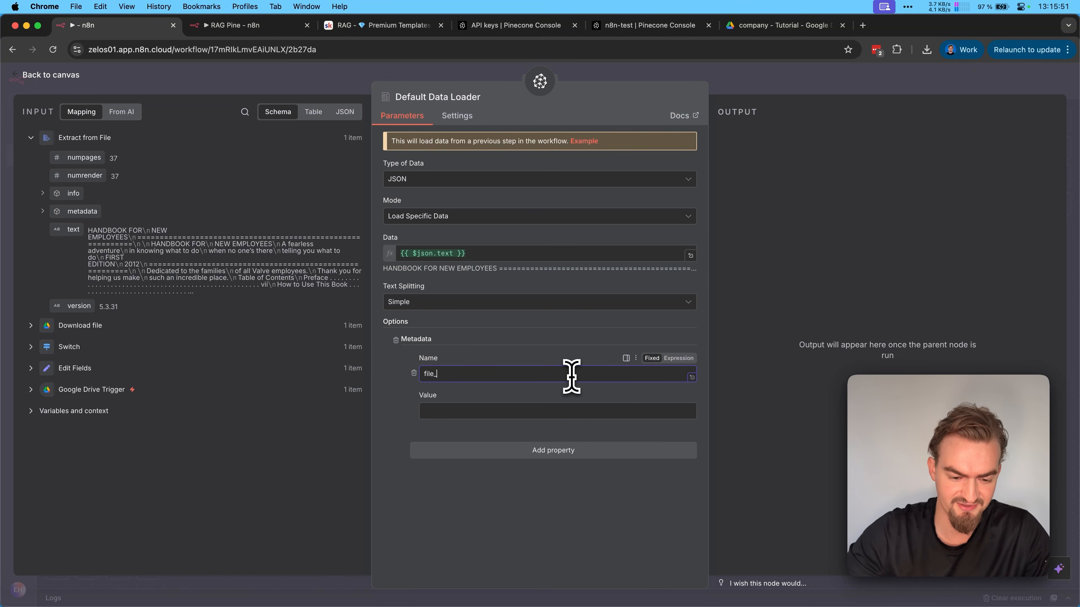
{"action": "left_click", "coordinate": [30, 369]}
{"action": "left_click_drag", "start_coordinate": [76, 425], "coordinate": [482, 411]}
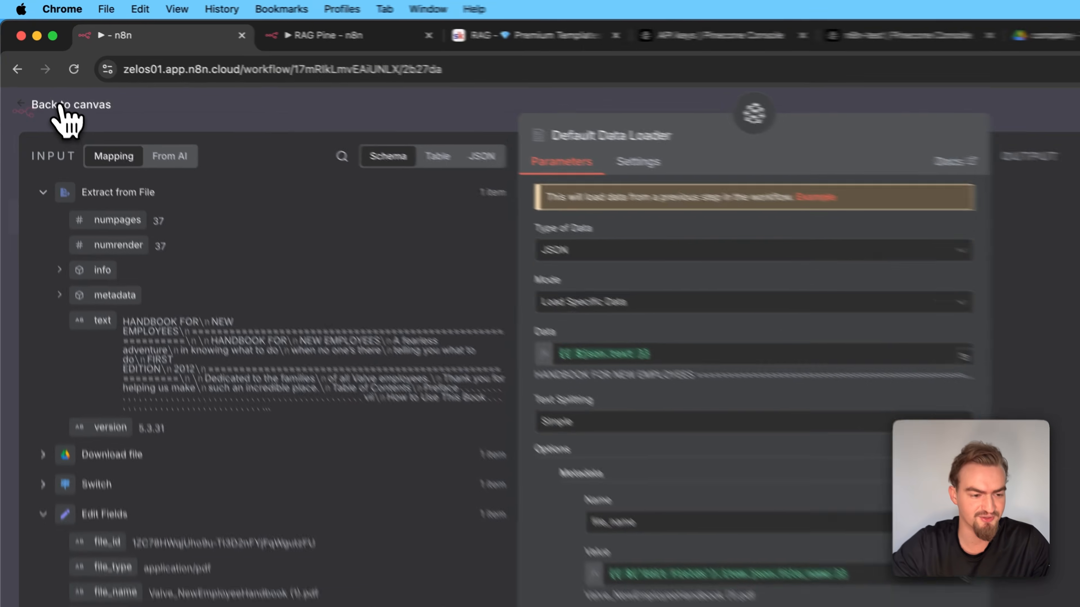
{"action": "left_click", "coordinate": [40, 89]}
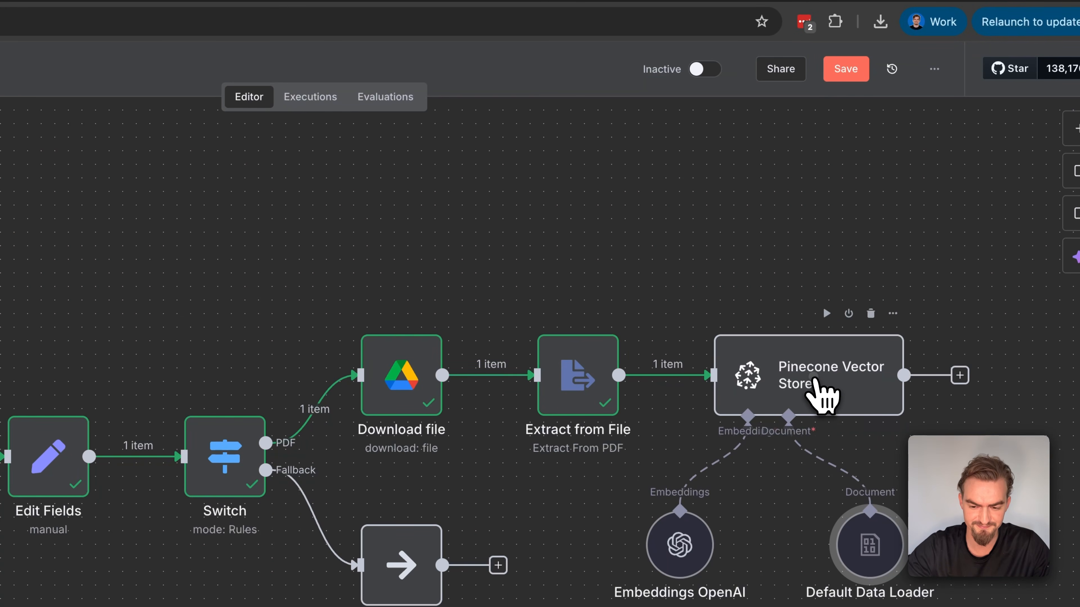
Open the n8n-testing index in the Pinecone console, and try to execute the Pinecone Vector Store node
{"action": "double_click", "coordinate": [823, 396]}
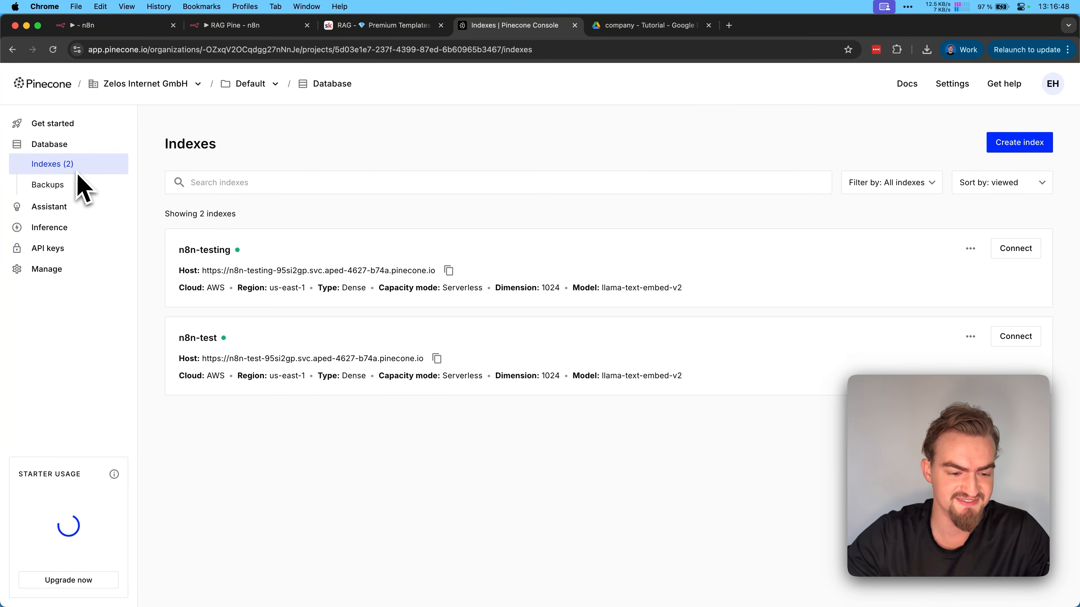
{"action": "left_click", "coordinate": [327, 265]}
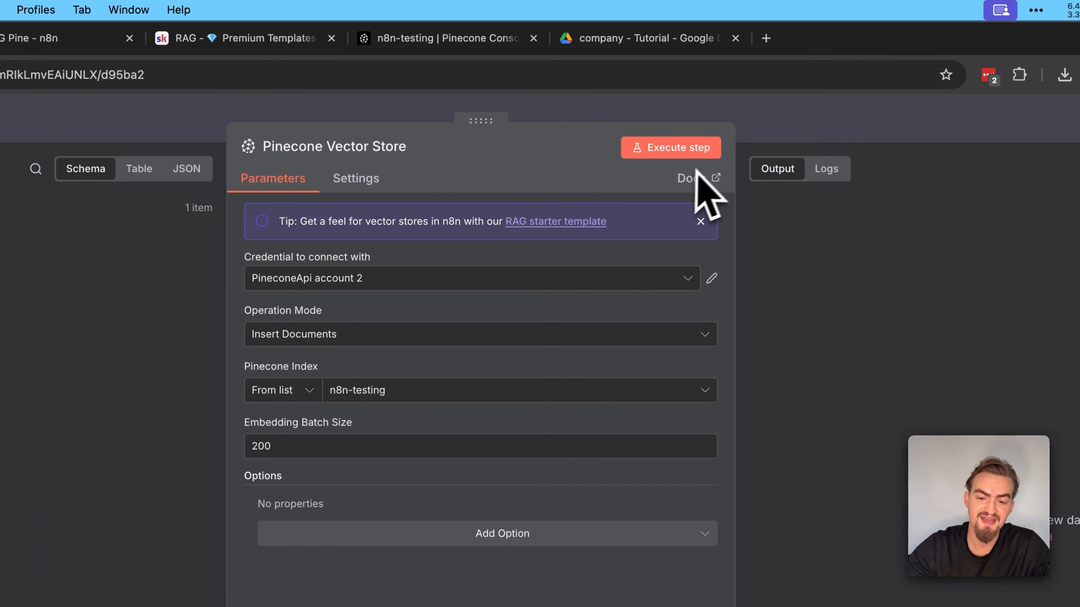
{"action": "left_click", "coordinate": [666, 151]}
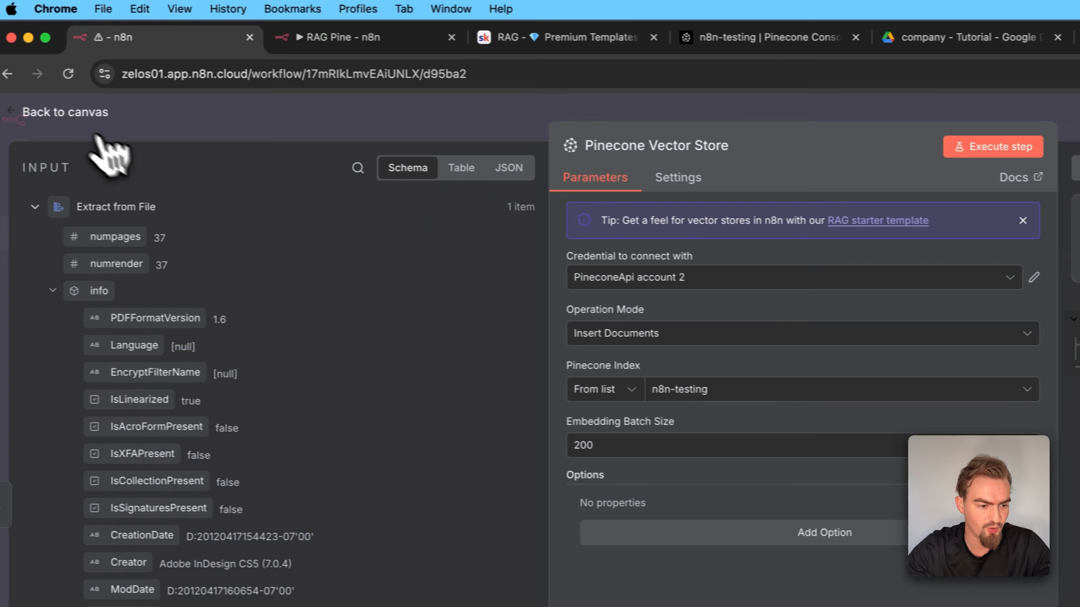
{"action": "left_click", "coordinate": [67, 124]}
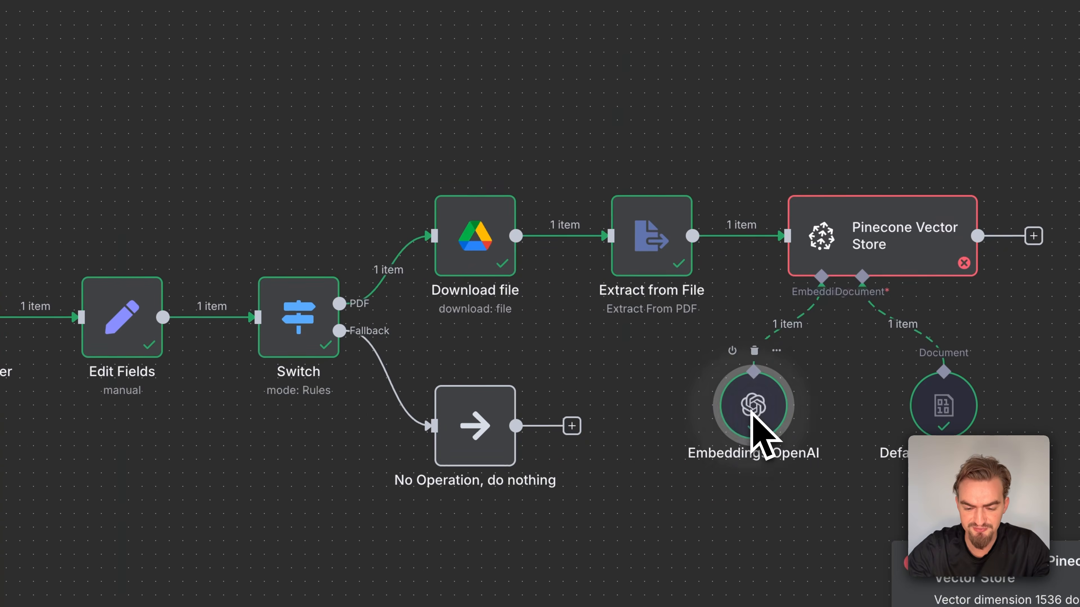
Add a Dimensions option of 1024 to the Embeddings OpenAI node and execute the Pinecone Vector Store step again
{"action": "double_click", "coordinate": [759, 415]}
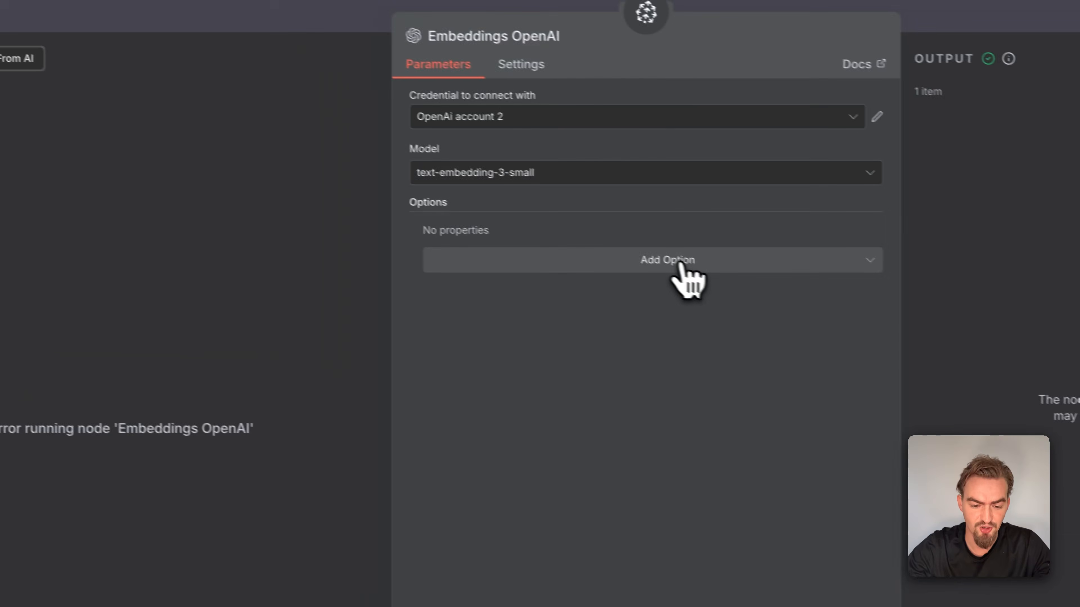
{"action": "left_click", "coordinate": [409, 184]}
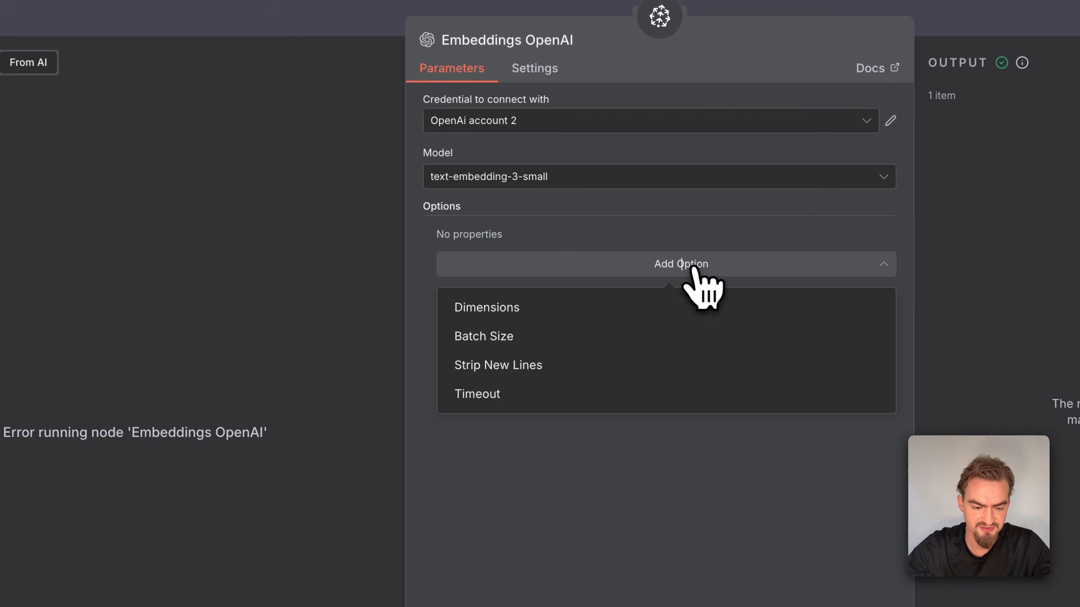
{"action": "left_click", "coordinate": [557, 314]}
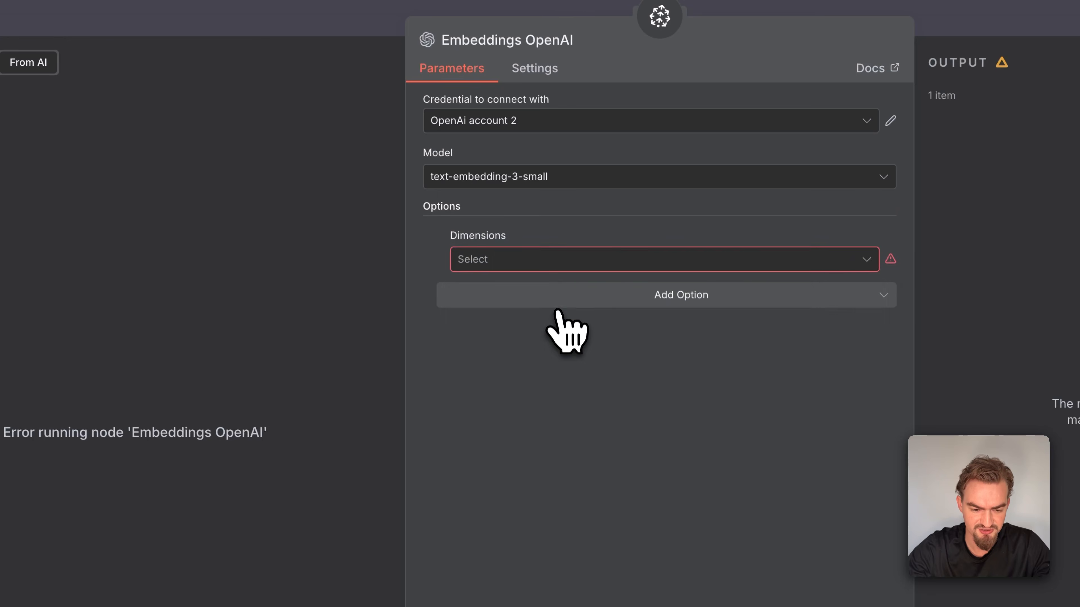
{"action": "left_click", "coordinate": [557, 266]}
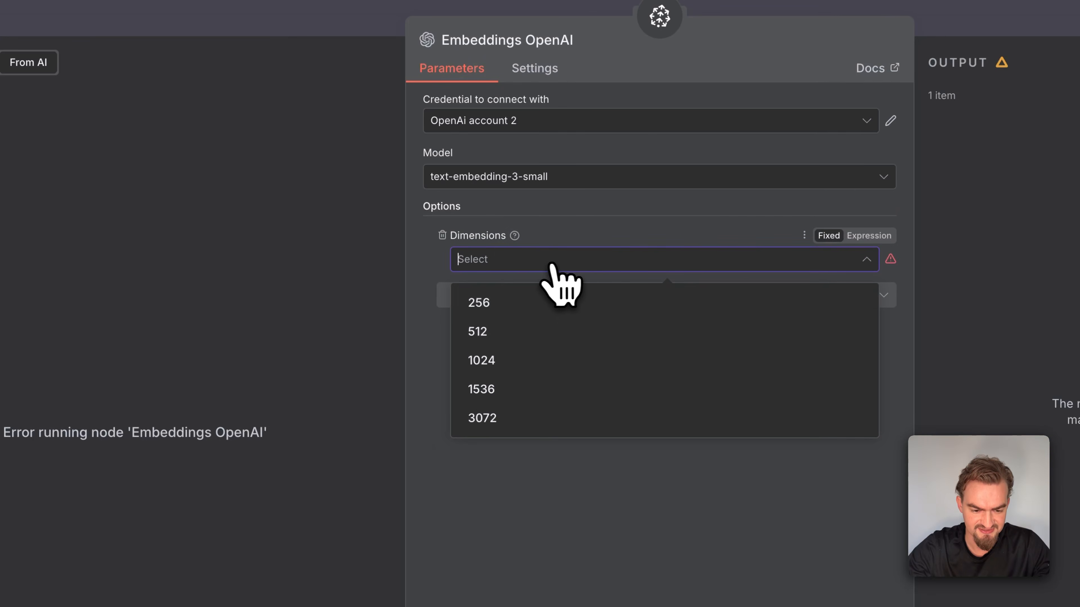
{"action": "left_click", "coordinate": [493, 366]}
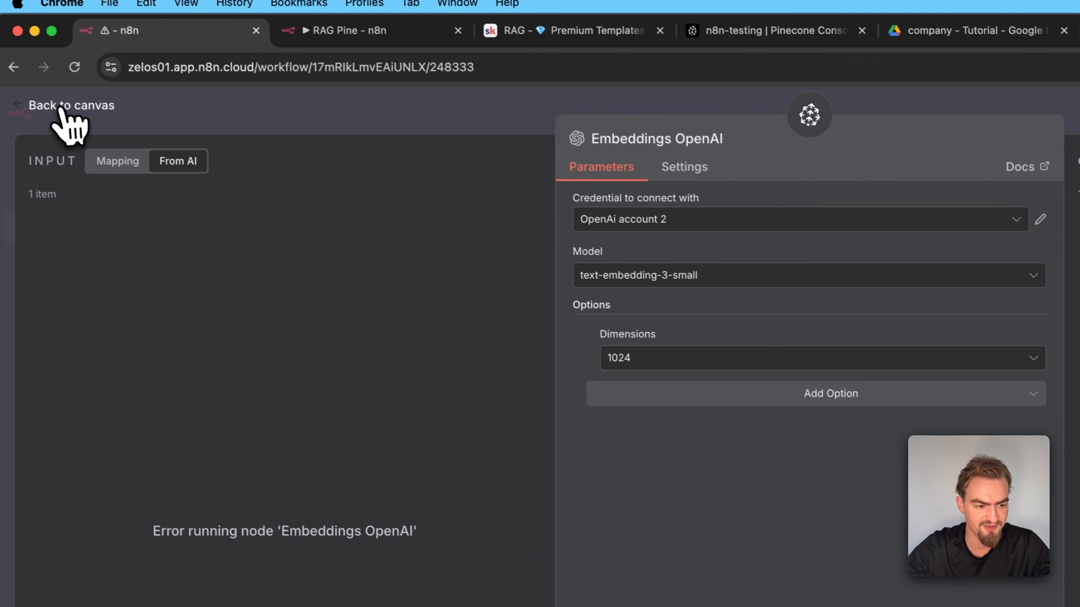
{"action": "left_click", "coordinate": [67, 115]}
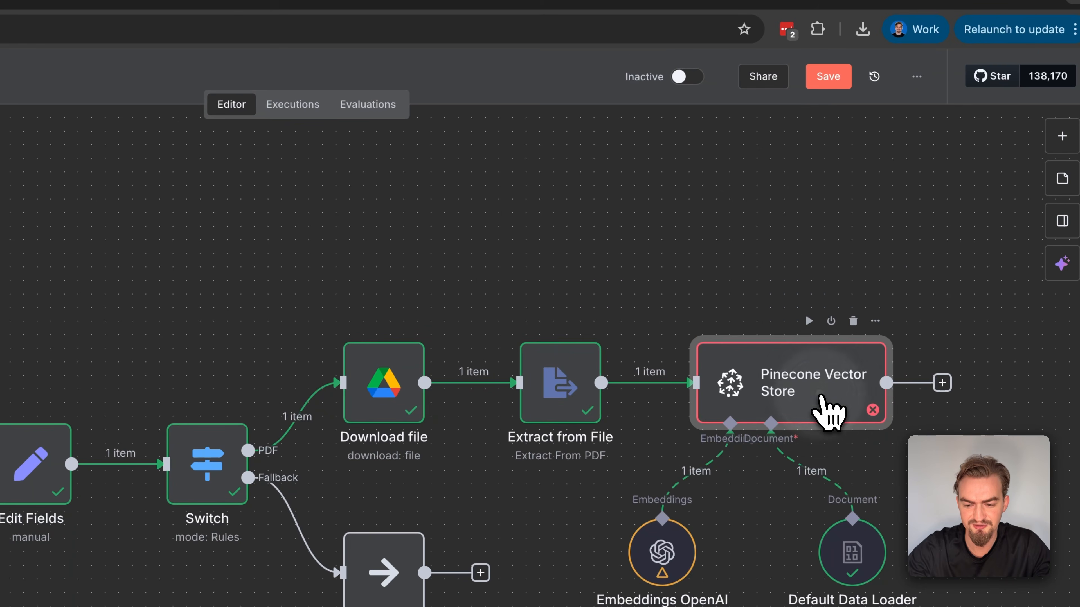
{"action": "double_click", "coordinate": [827, 411]}
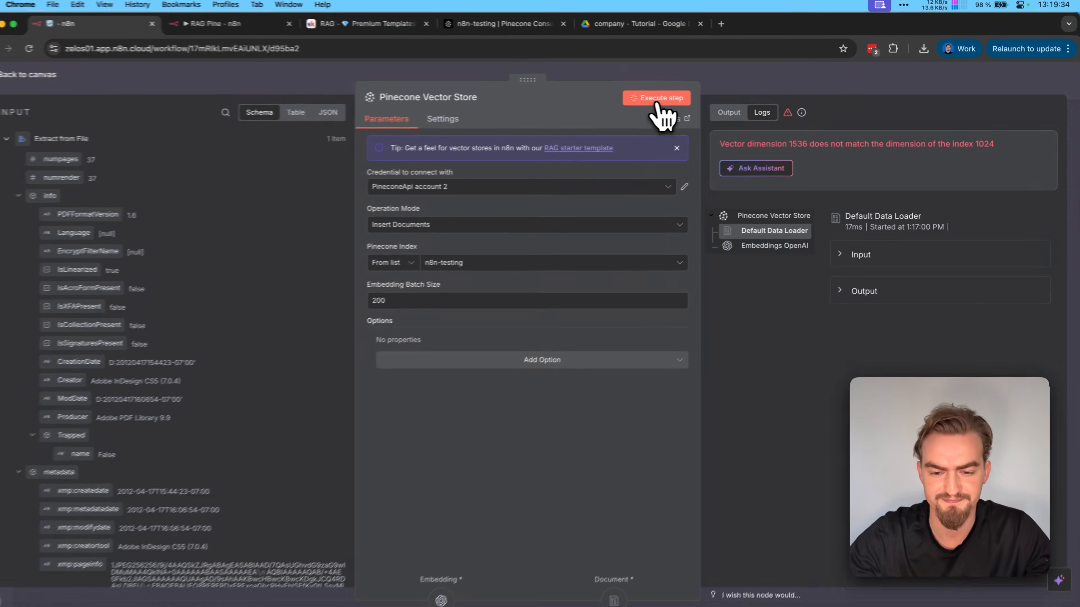
{"action": "left_click", "coordinate": [469, 107]}
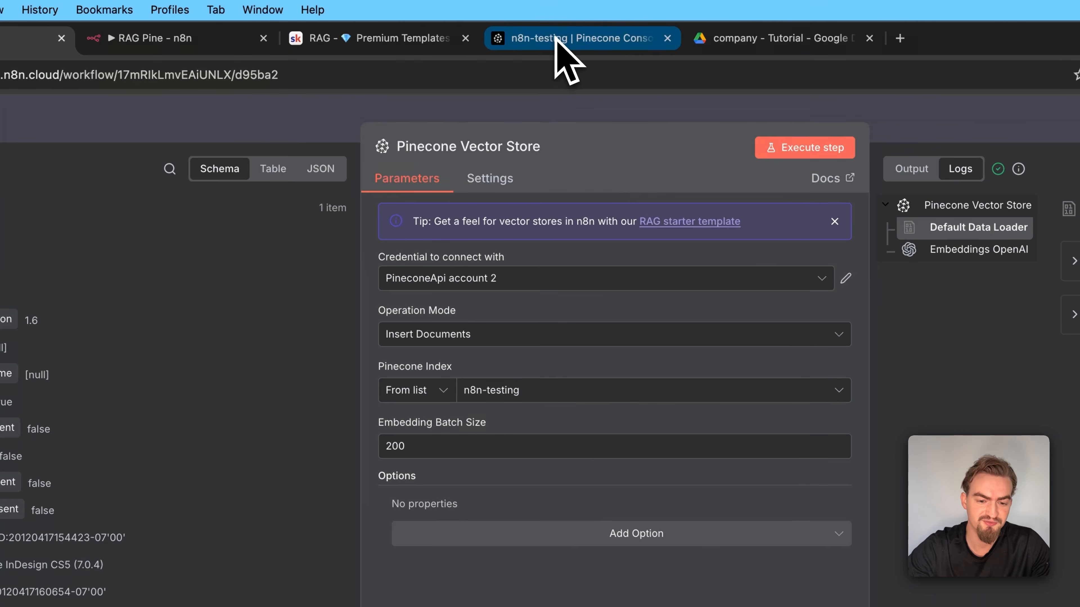
Examine the records stored in the n8n-testing index in the Pinecone console, including the first record's ID and text
{"action": "left_click", "coordinate": [557, 42]}
{"action": "scroll", "coordinate": [438, 223], "scroll_direction": "down", "scroll_amount": 10}
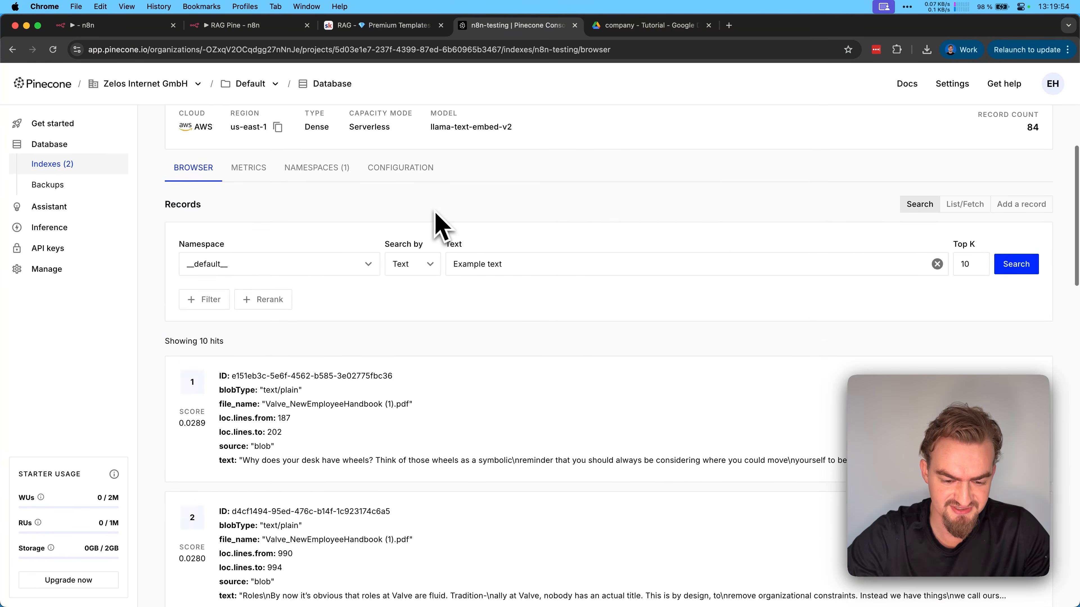
{"action": "scroll", "coordinate": [437, 223], "scroll_direction": "up", "scroll_amount": 10}
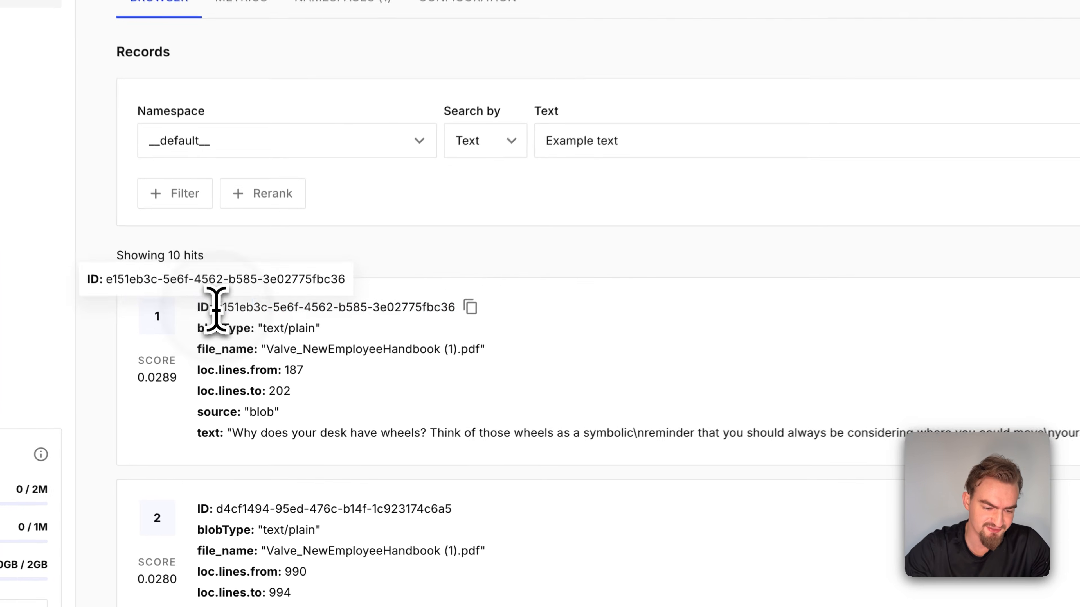
{"action": "left_click_drag", "start_coordinate": [216, 307], "coordinate": [457, 308]}
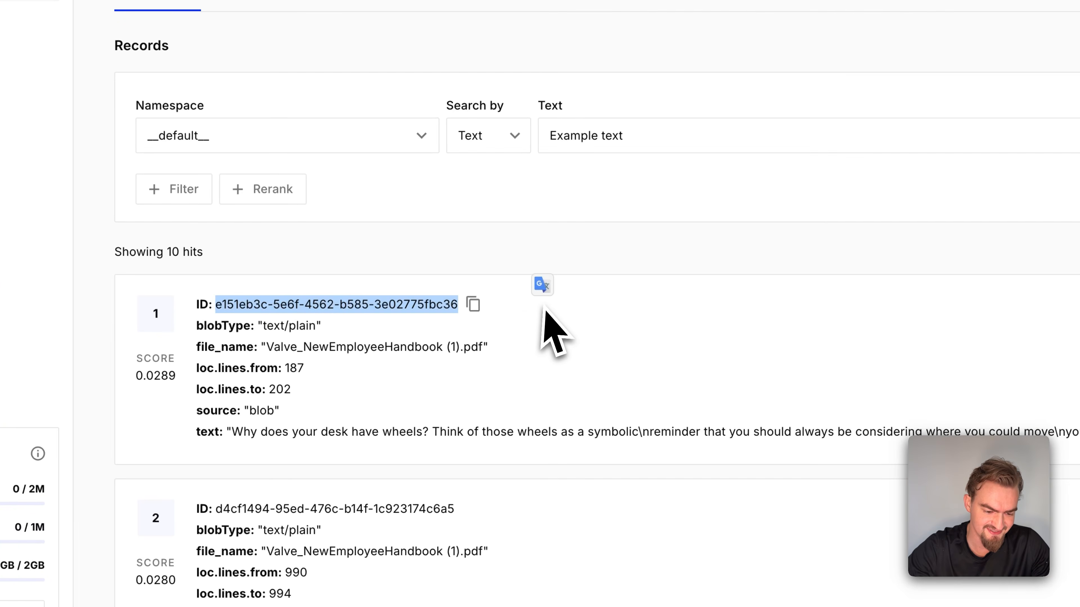
{"action": "triple_click", "coordinate": [235, 436]}
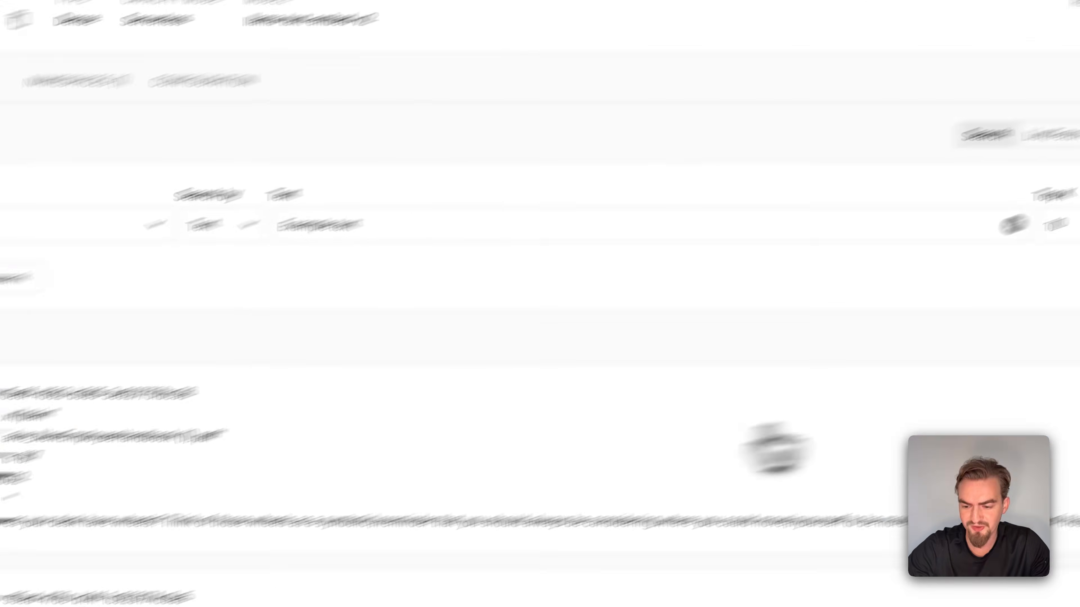
Open the first record for editing and examine its dense values and the explanation of that field
{"action": "left_click", "coordinate": [1002, 445]}
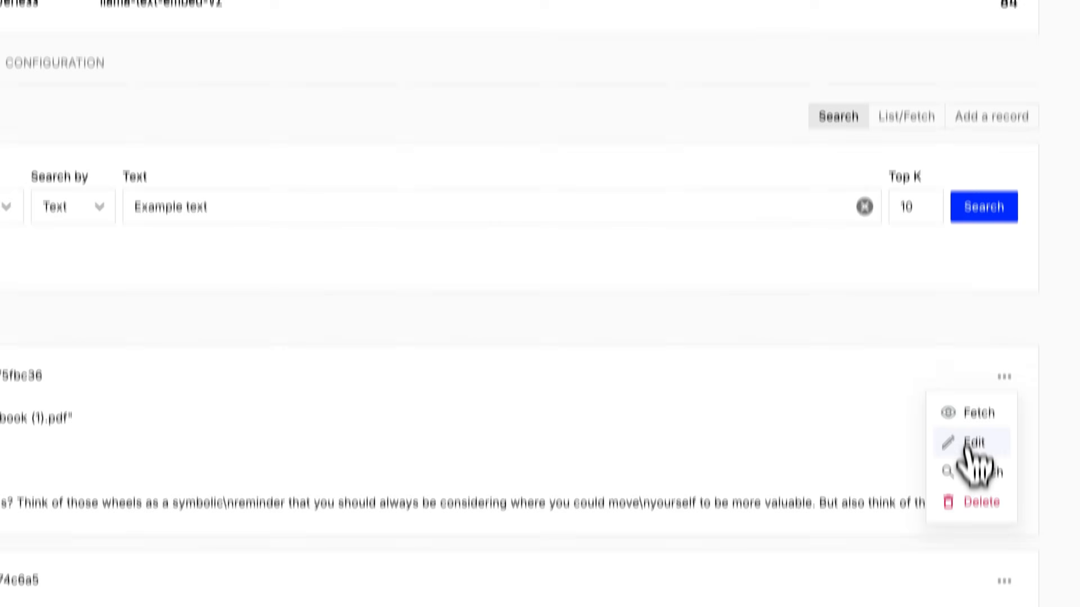
{"action": "left_click", "coordinate": [973, 511]}
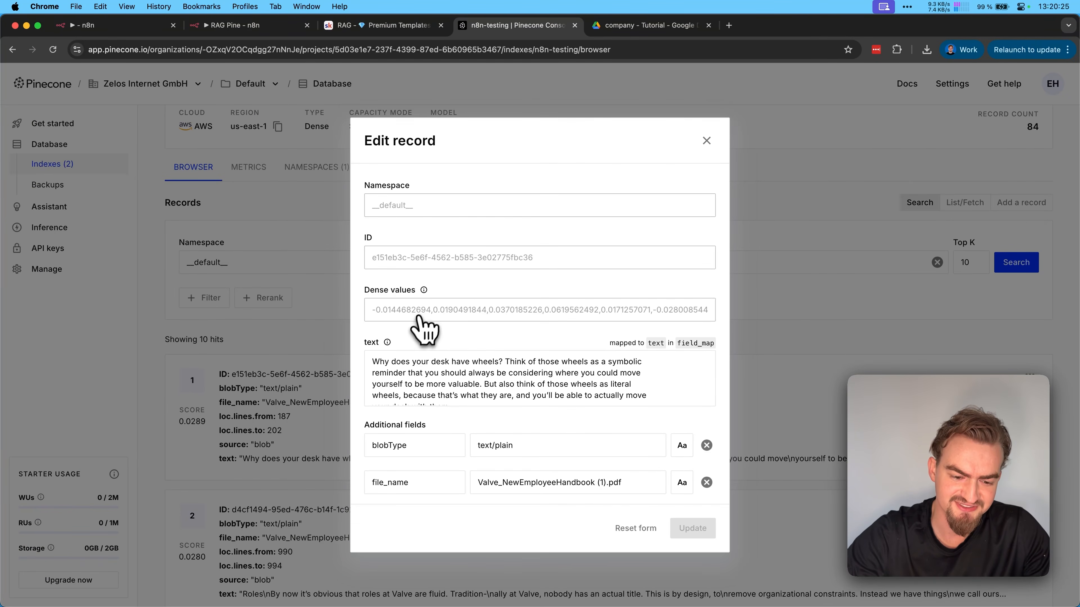
{"action": "mouse_move", "coordinate": [424, 292]}
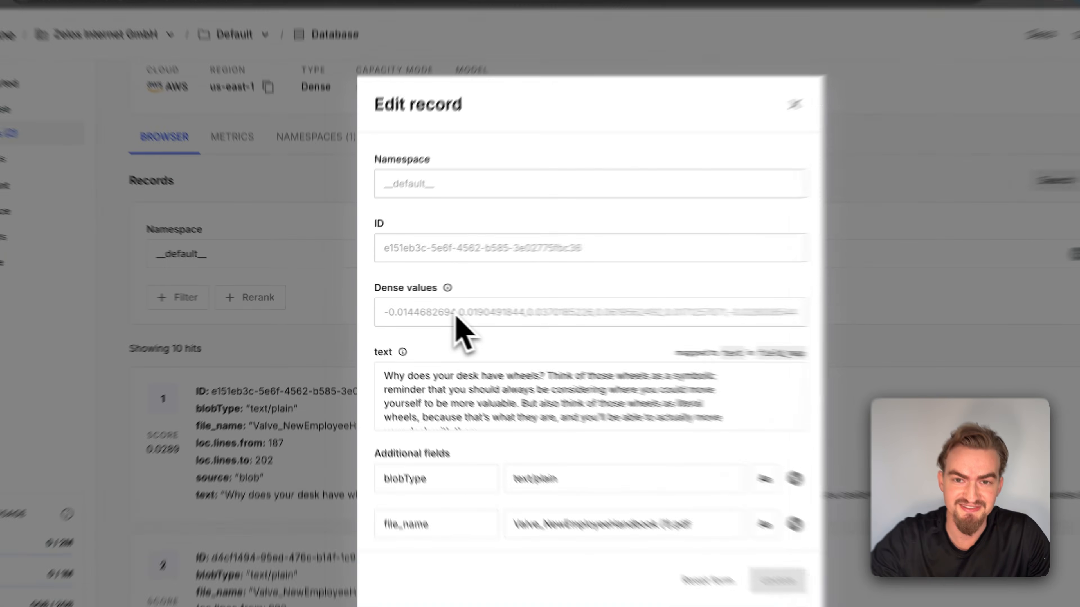
{"action": "triple_click", "coordinate": [429, 311]}
{"action": "left_click", "coordinate": [433, 298]}
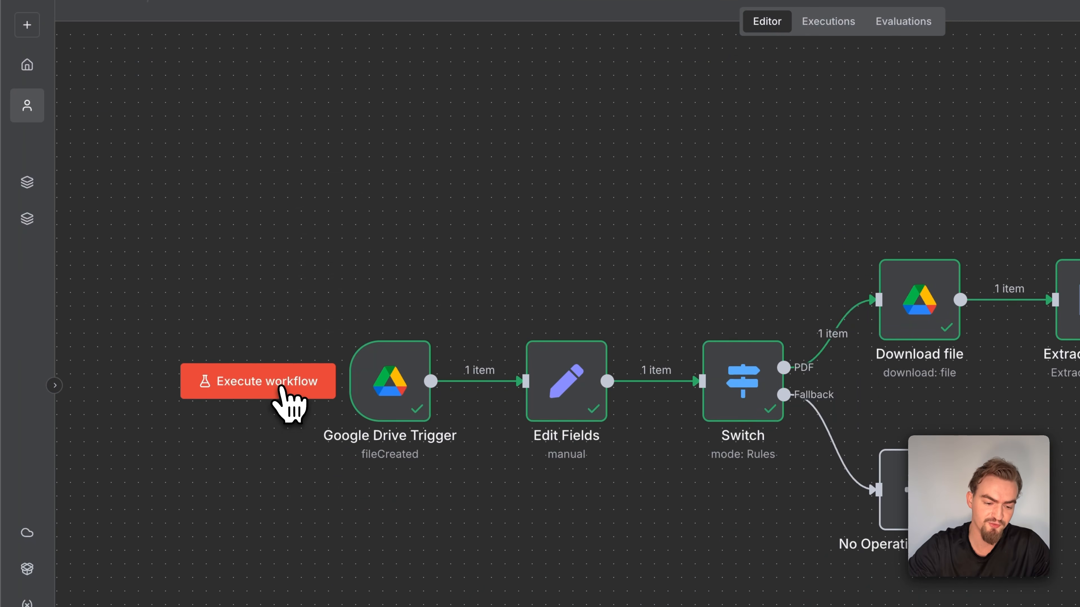
Save the n8n workflow, then reload the n8n-testing index in the Pinecone console to check its record count
{"action": "left_click", "coordinate": [281, 388]}
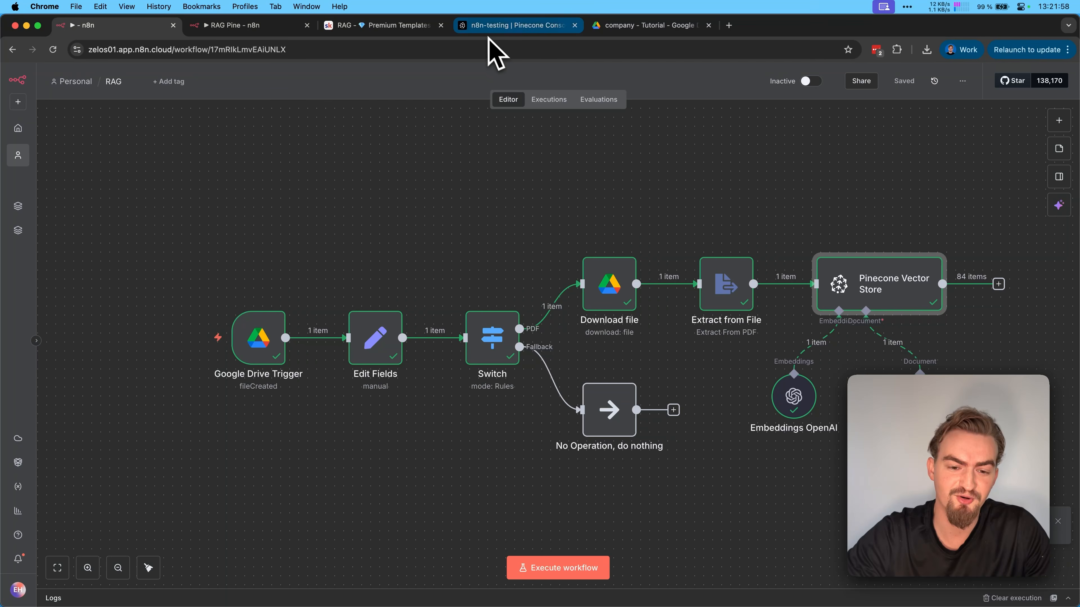
{"action": "left_click", "coordinate": [500, 26]}
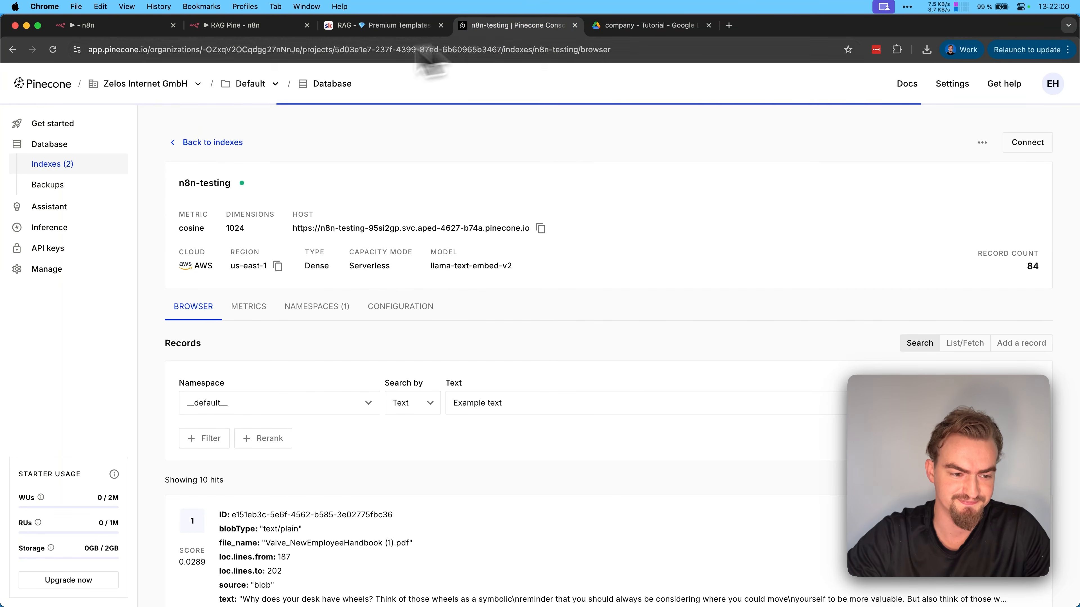
{"action": "left_click", "coordinate": [53, 53]}
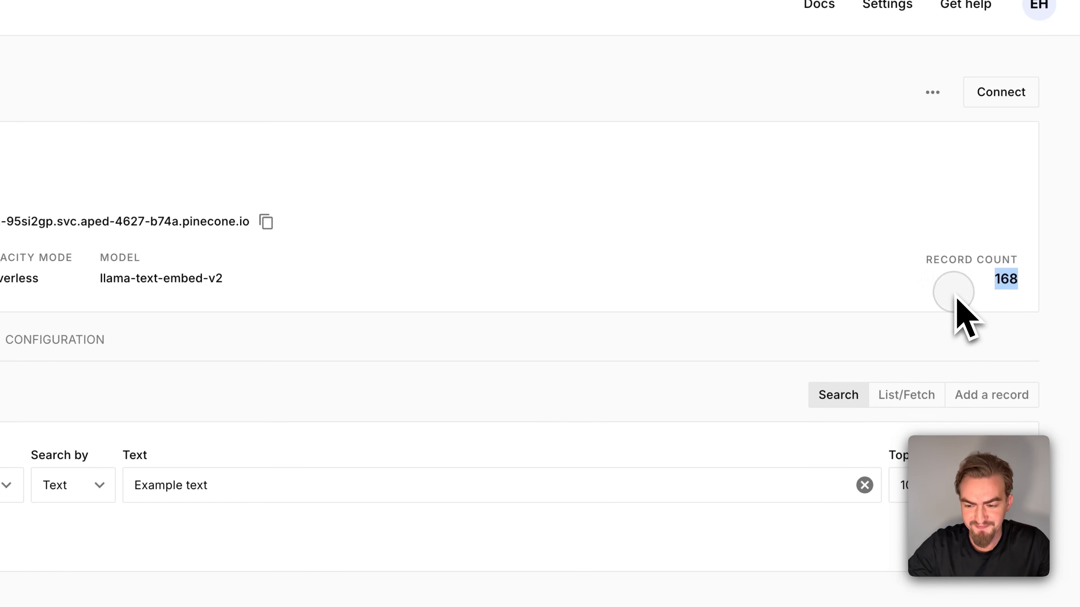
{"action": "left_click", "coordinate": [187, 50]}
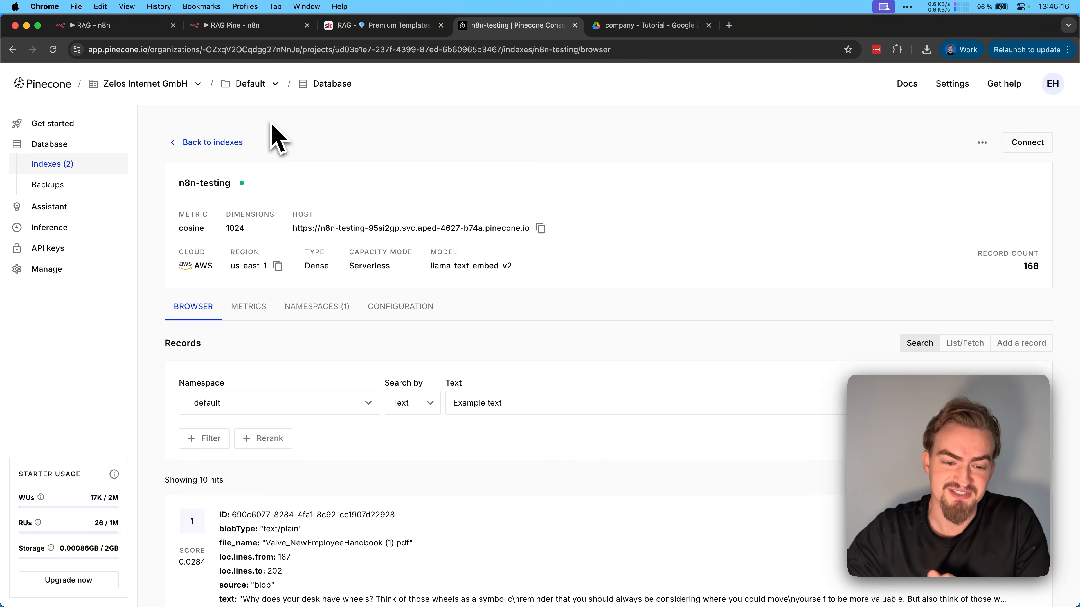
Insert an HTTP Request node between the Switch node's PDF output and Download file in the n8n workflow
{"action": "left_click", "coordinate": [144, 26]}
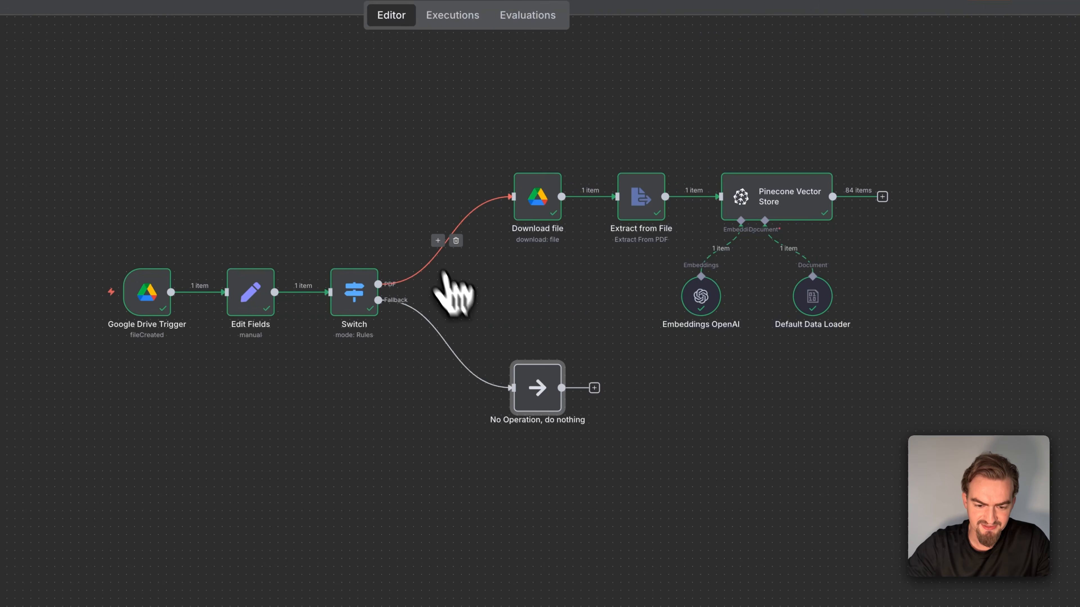
{"action": "left_click", "coordinate": [437, 241]}
{"action": "type", "text": "http"}
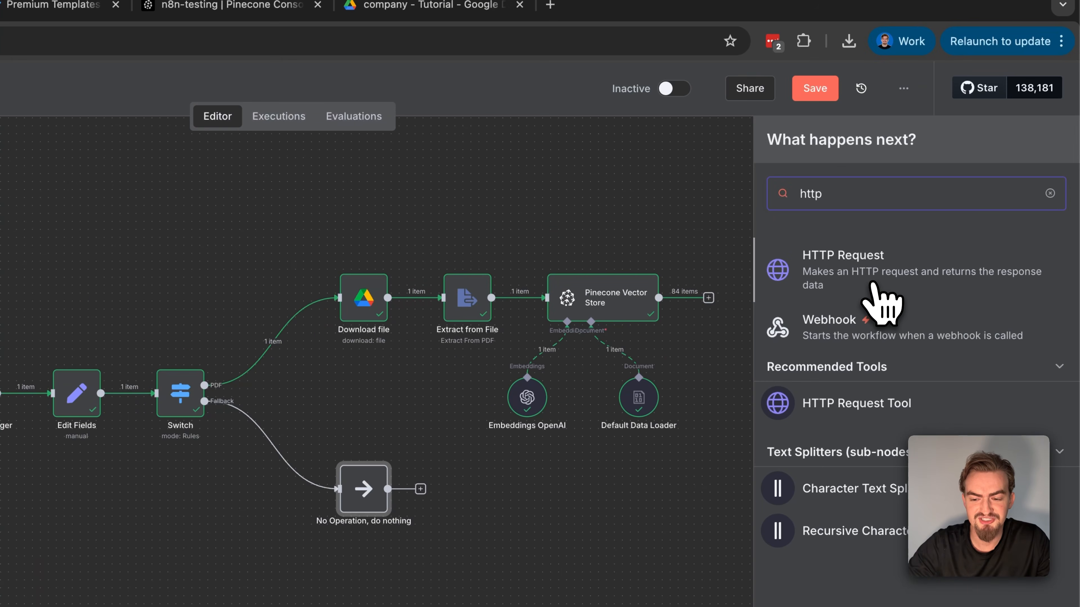
{"action": "left_click", "coordinate": [852, 300]}
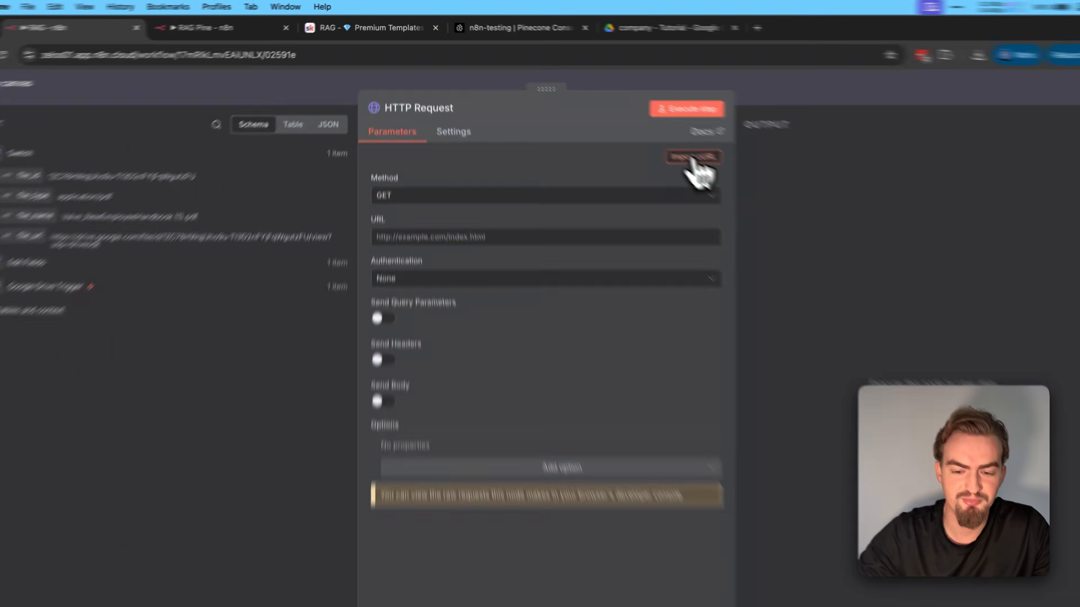
Copy the Delete Old Vector Embedding cURL command from the RAG template page and import it into the HTTP Request node
{"action": "left_click", "coordinate": [498, 172]}
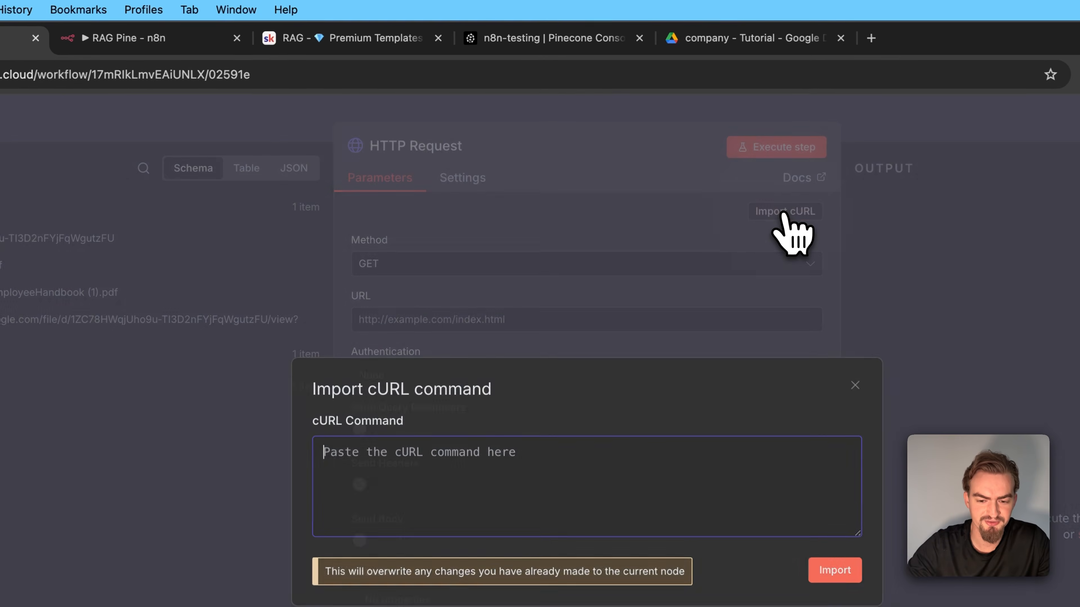
{"action": "key", "text": "ctrl+Tab"}
{"action": "left_click_drag", "start_coordinate": [566, 324], "coordinate": [637, 487]}
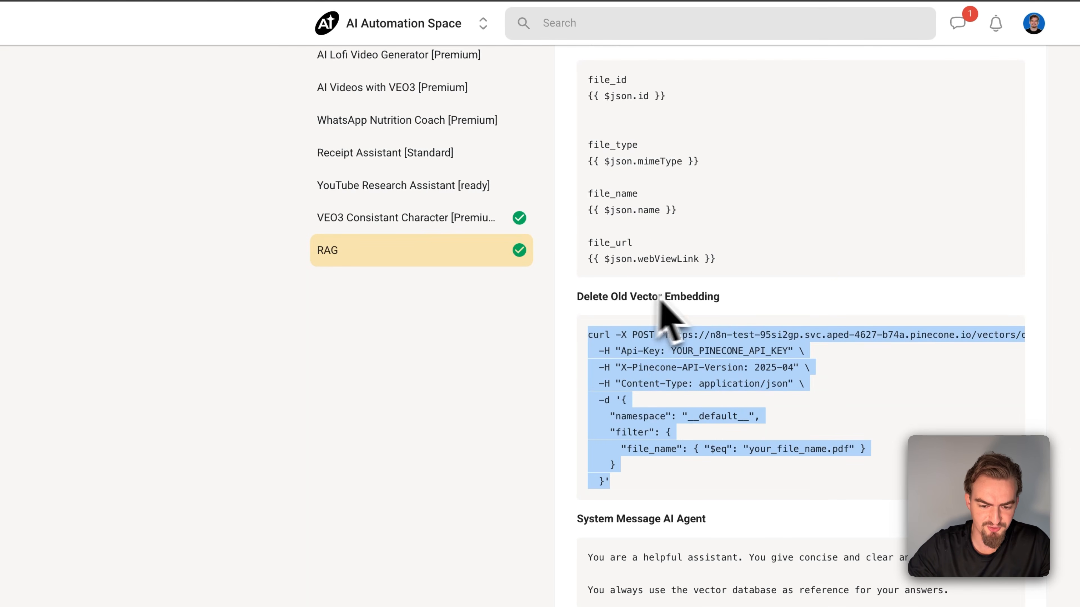
{"action": "key", "text": "ctrl+c"}
{"action": "left_click", "coordinate": [166, 36]}
{"action": "key", "text": "ctrl+v"}
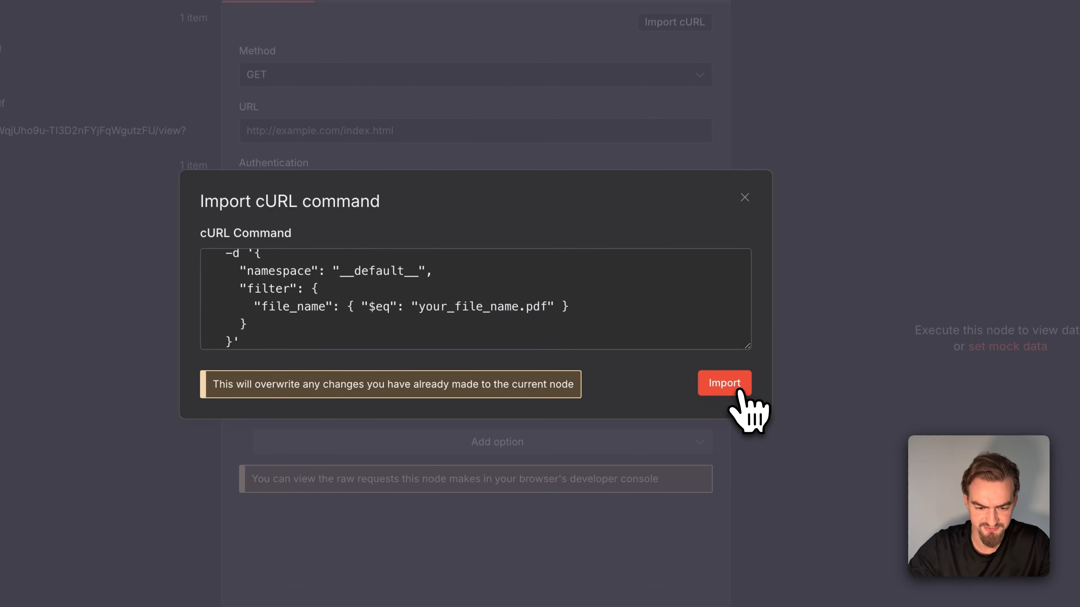
{"action": "left_click", "coordinate": [739, 390]}
Replace the host in the request URL with the n8n-testing index host copied from Pinecone, keeping /vectors/delete
{"action": "left_click_drag", "start_coordinate": [528, 131], "coordinate": [255, 123]}
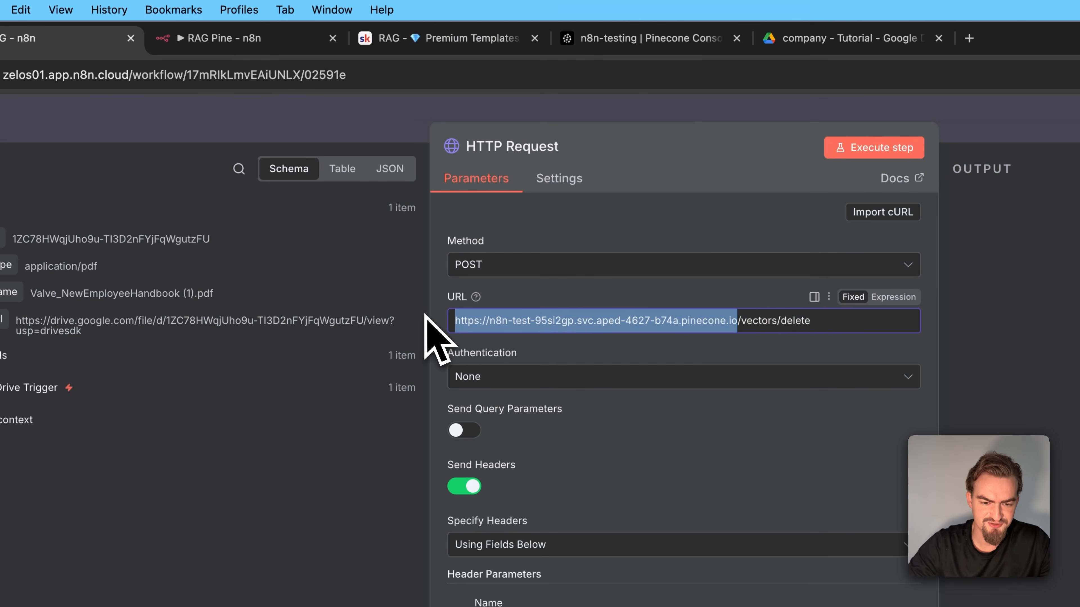
{"action": "left_click", "coordinate": [613, 39]}
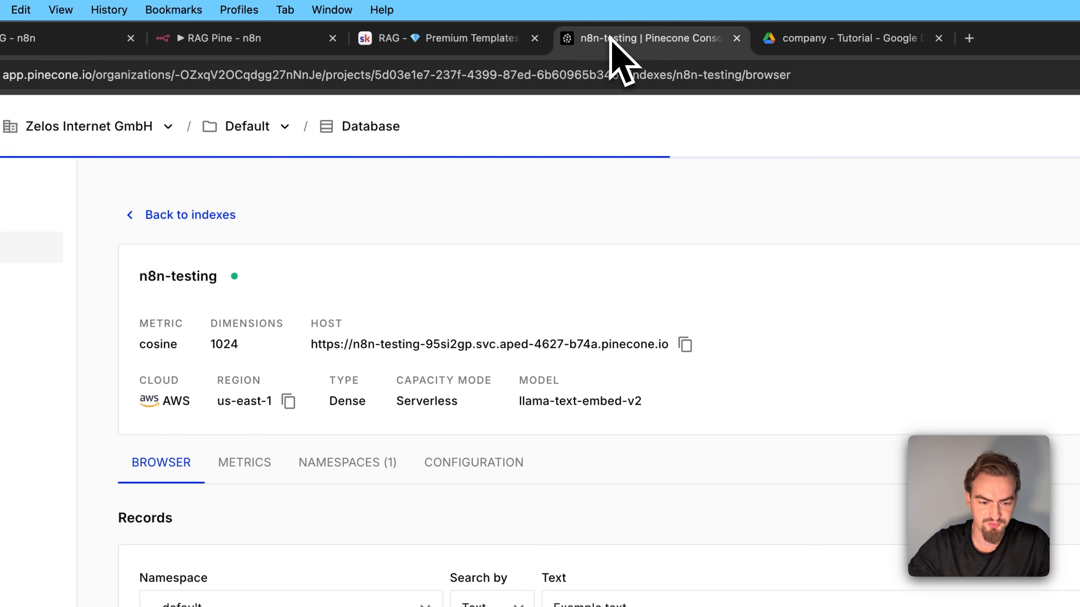
{"action": "left_click", "coordinate": [685, 344]}
{"action": "left_click", "coordinate": [43, 38]}
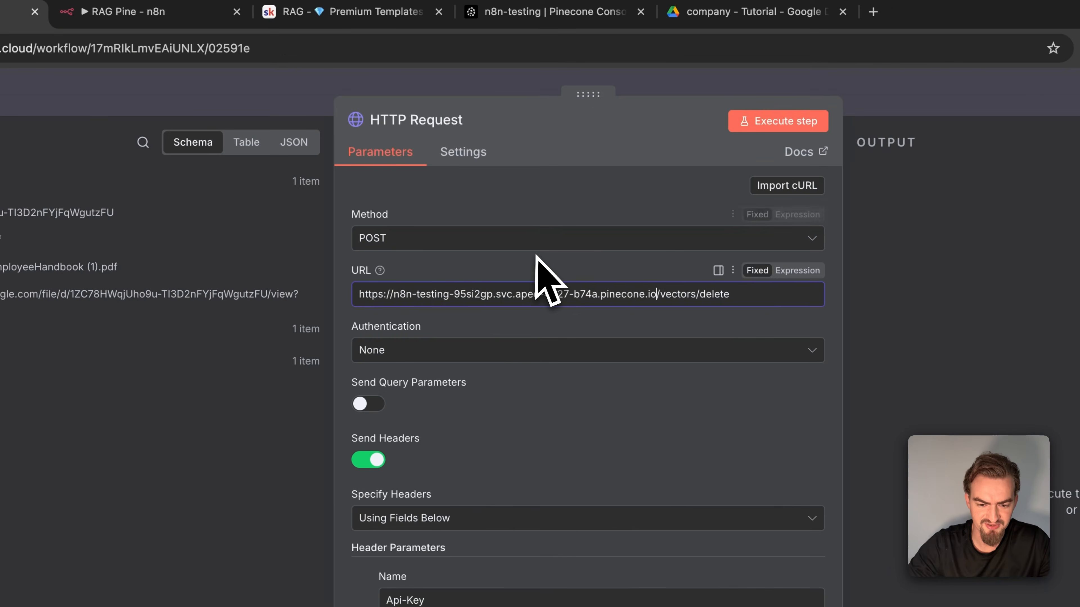
Replace the placeholder value of the Api-Key header with the Pinecone API key
{"action": "scroll", "coordinate": [536, 259], "scroll_direction": "down", "scroll_amount": 5}
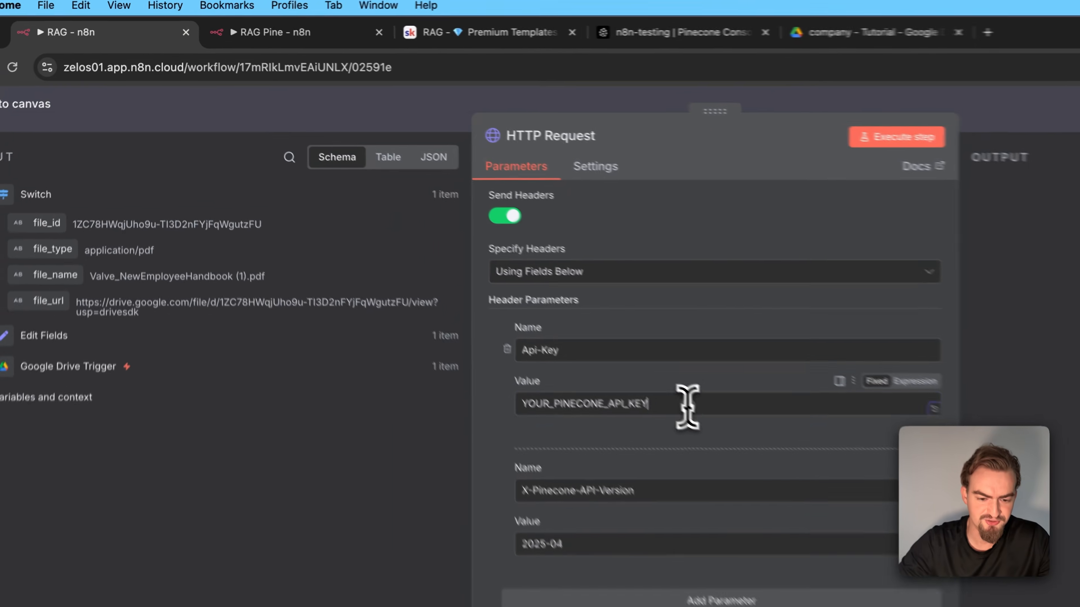
{"action": "left_click_drag", "start_coordinate": [494, 282], "coordinate": [406, 282]}
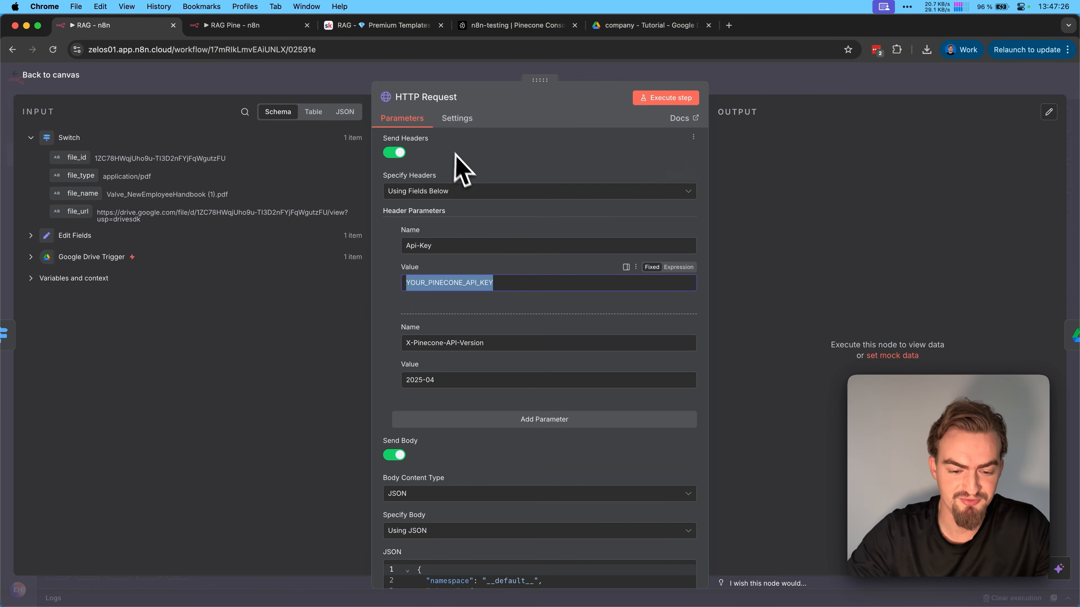
{"action": "key", "text": "super+v"}
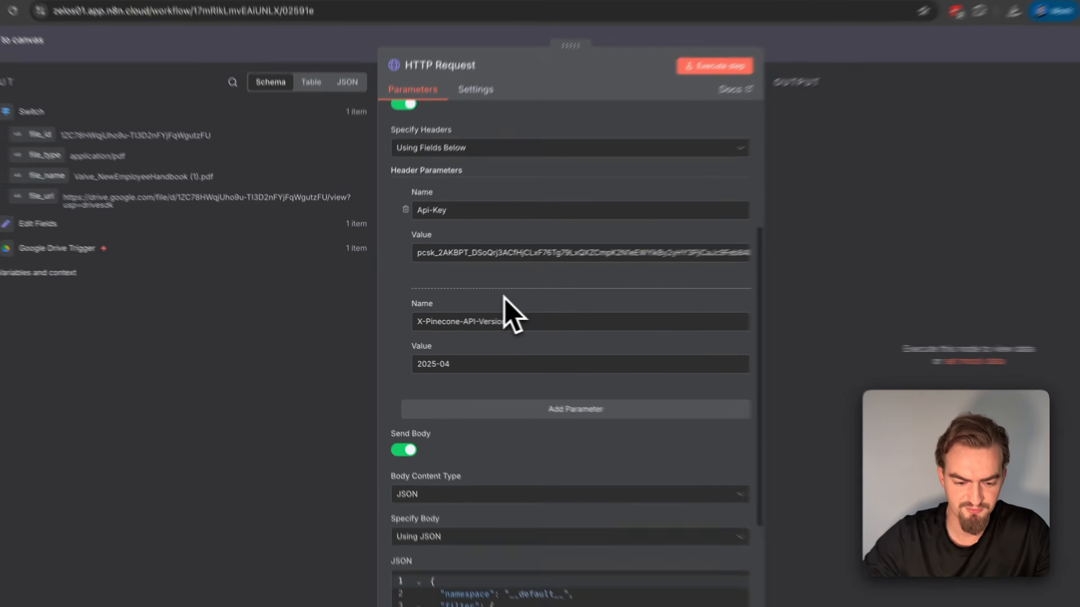
Make the HTTP Request's JSON body an expression and set the file_name filter's $eq value to file_name from Edit Fields
{"action": "scroll", "coordinate": [489, 314], "scroll_direction": "down", "scroll_amount": 3}
{"action": "scroll", "coordinate": [489, 314], "scroll_direction": "down", "scroll_amount": 3}
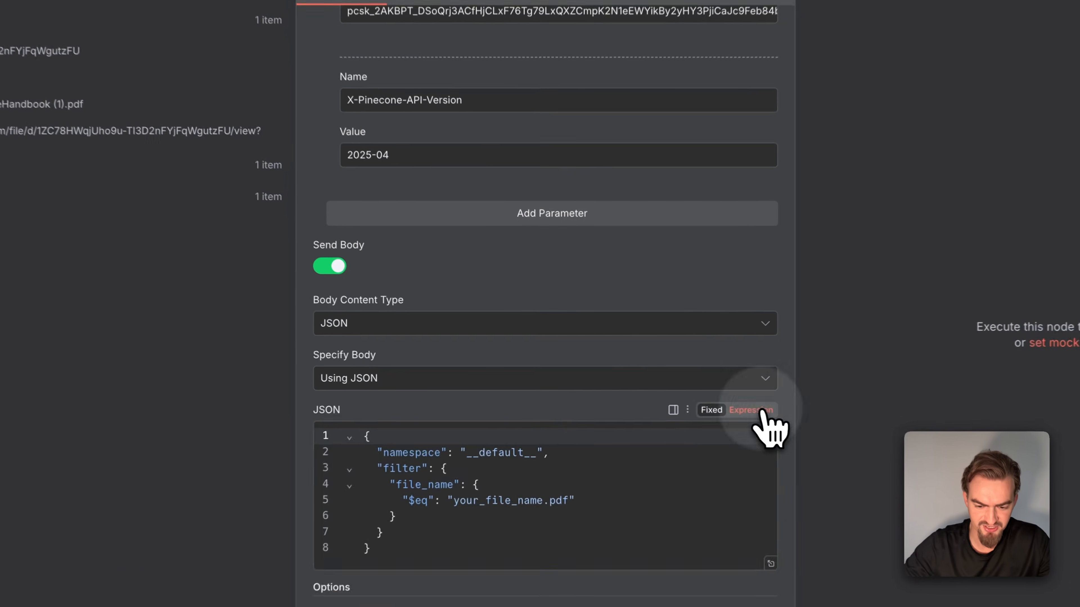
{"action": "left_click", "coordinate": [678, 401]}
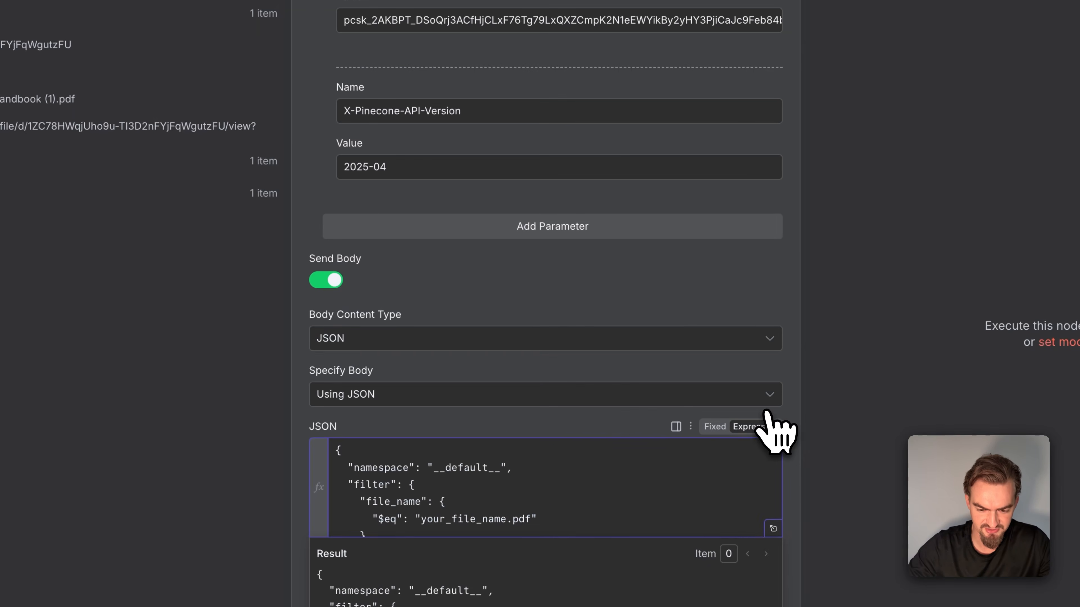
{"action": "left_click", "coordinate": [772, 528]}
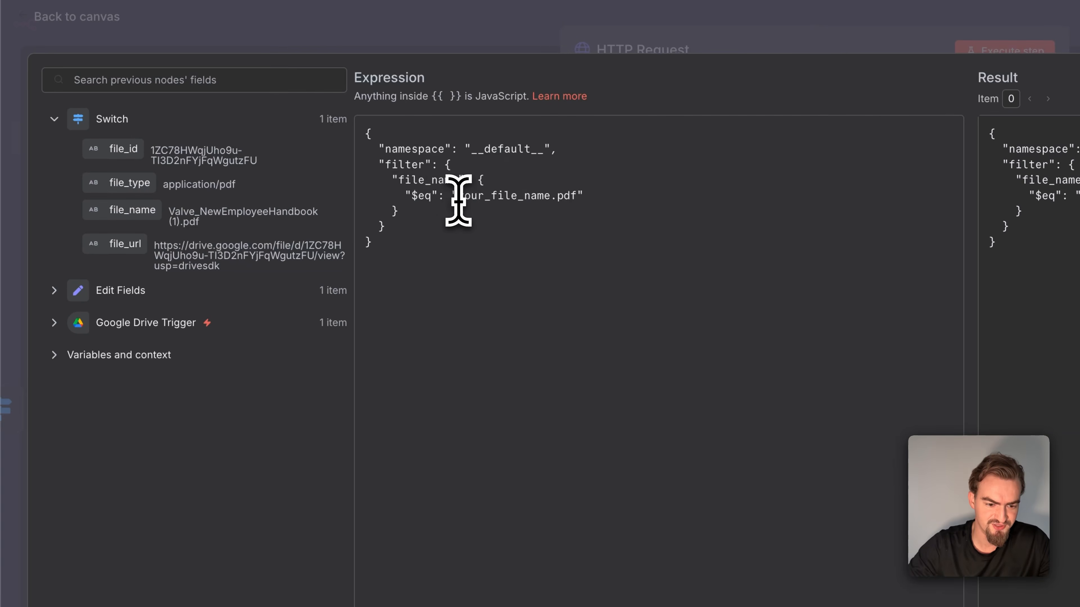
{"action": "left_click_drag", "start_coordinate": [497, 200], "coordinate": [569, 207]}
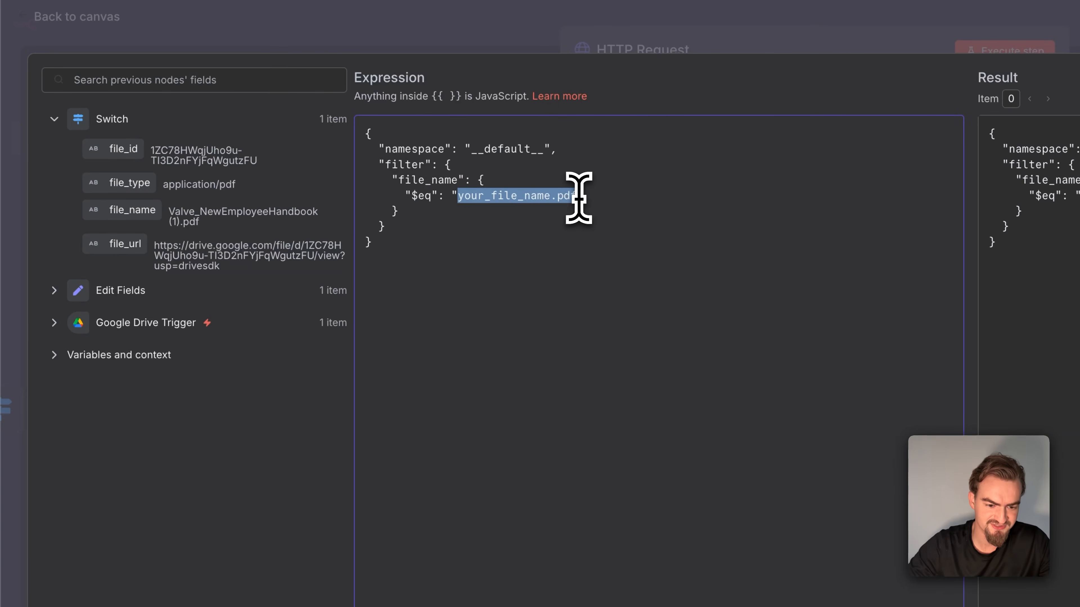
{"action": "key", "text": "BackSpace"}
{"action": "left_click", "coordinate": [54, 291]}
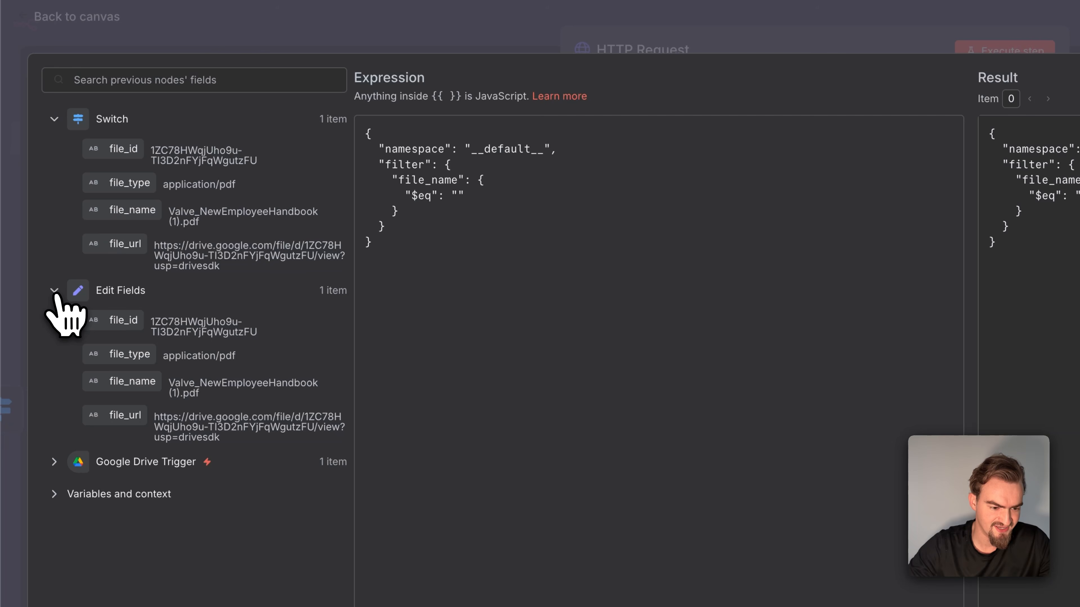
{"action": "left_click_drag", "start_coordinate": [128, 381], "coordinate": [461, 192]}
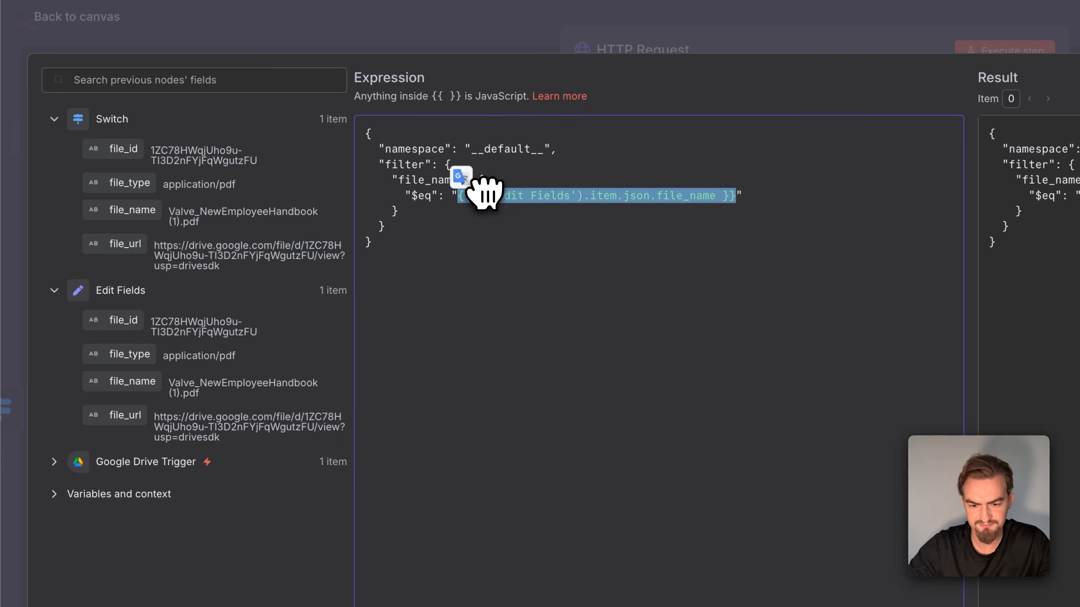
{"action": "left_click", "coordinate": [1029, 141]}
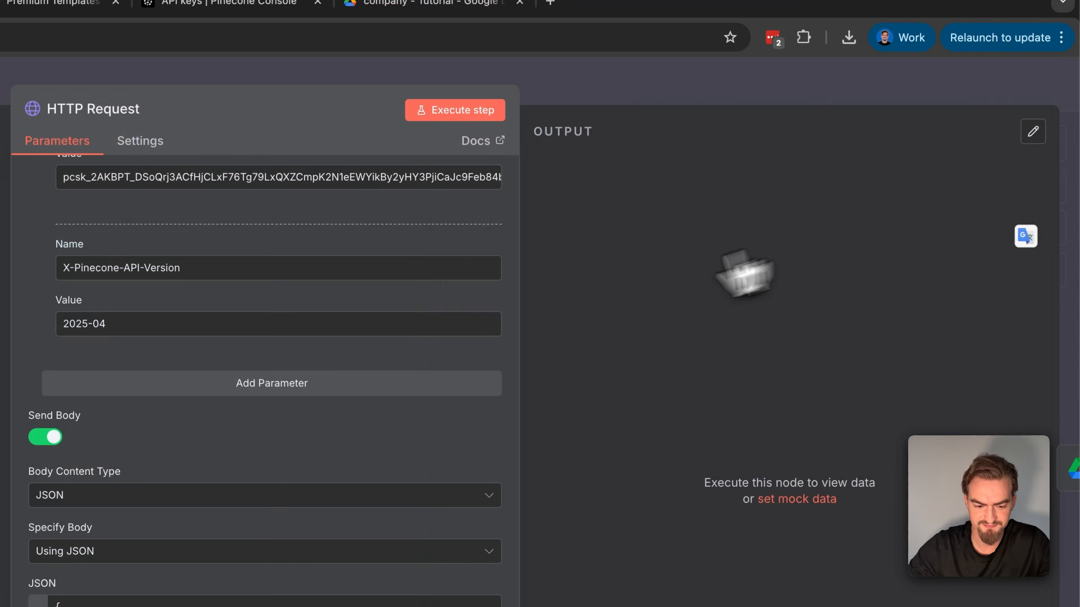
{"action": "scroll", "coordinate": [551, 326], "scroll_direction": "up", "scroll_amount": 2}
{"action": "scroll", "coordinate": [552, 336], "scroll_direction": "down", "scroll_amount": 3}
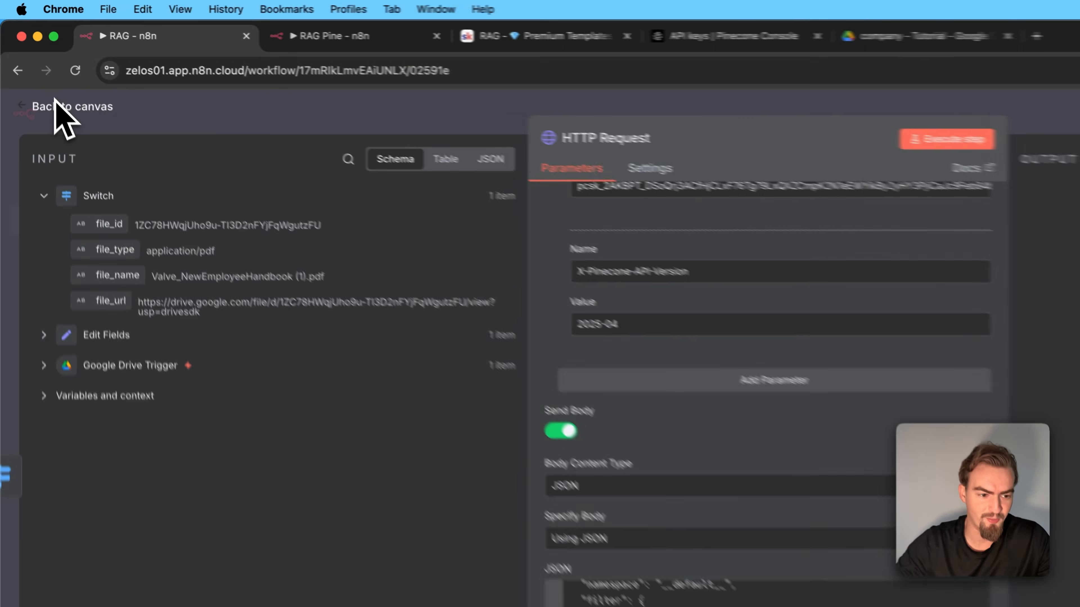
{"action": "left_click", "coordinate": [26, 75]}
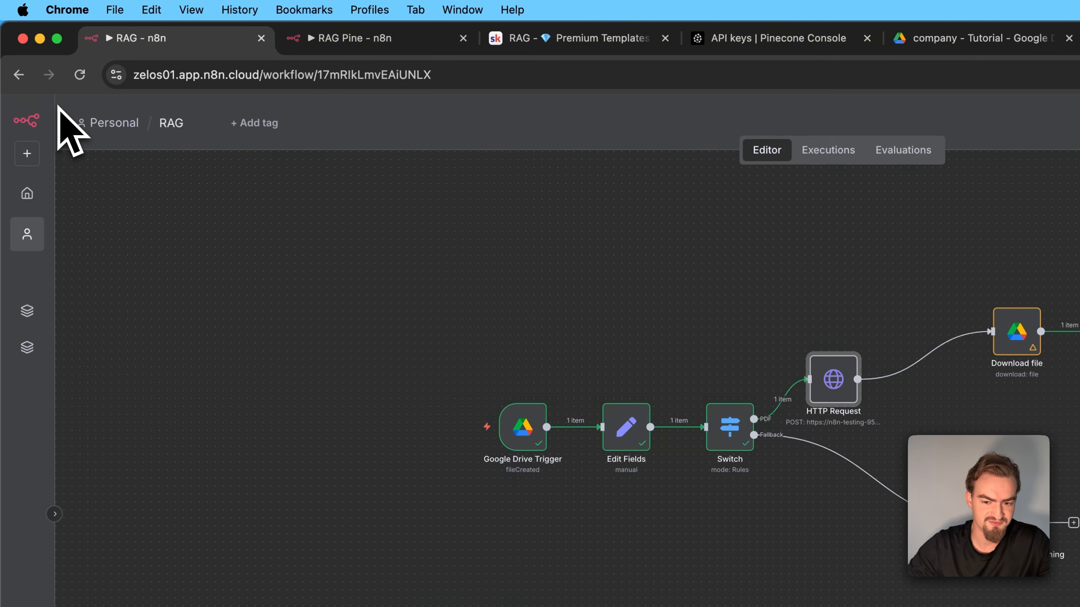
Save the RAG workflow and execute it from the Google Drive Trigger
{"action": "left_click", "coordinate": [910, 114]}
{"action": "mouse_move", "coordinate": [441, 420]}
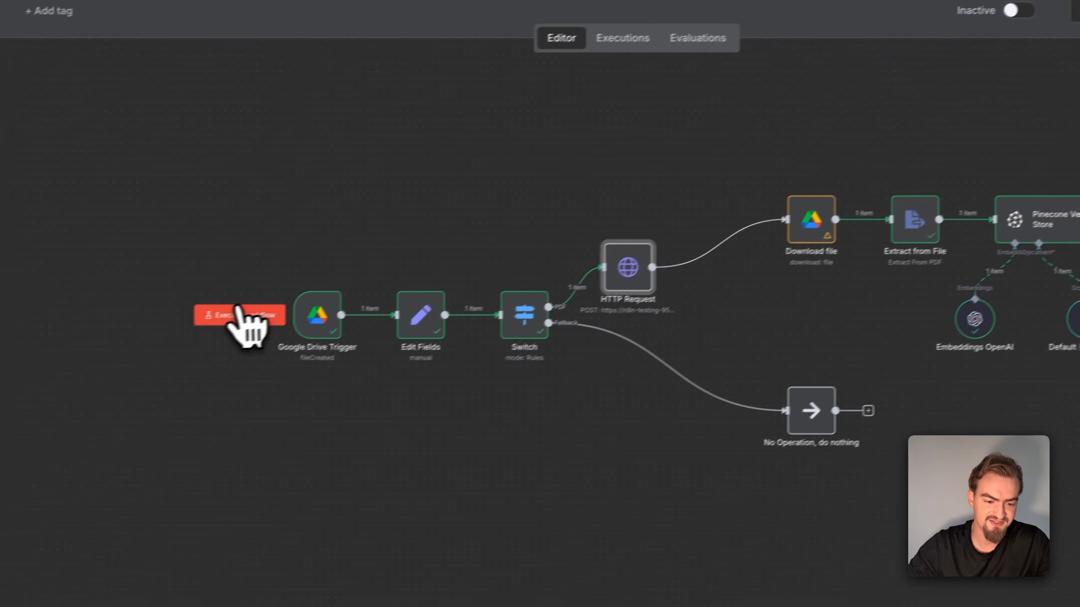
{"action": "left_click", "coordinate": [268, 310]}
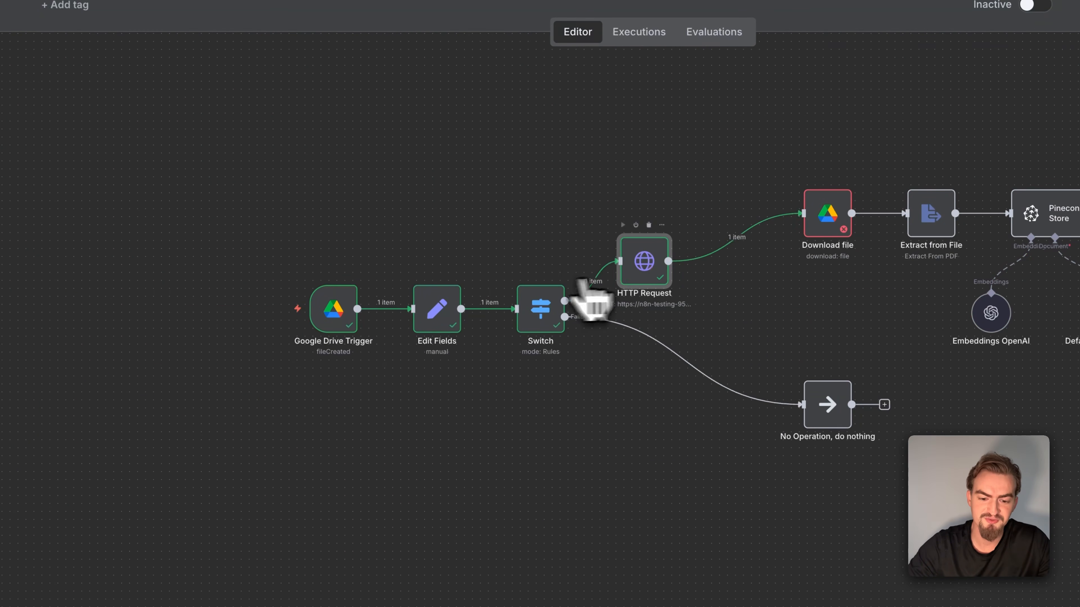
Switch to Pinecone, check the records in the n8n-testing index, and return to the n8n workflow
{"action": "left_click", "coordinate": [765, 31]}
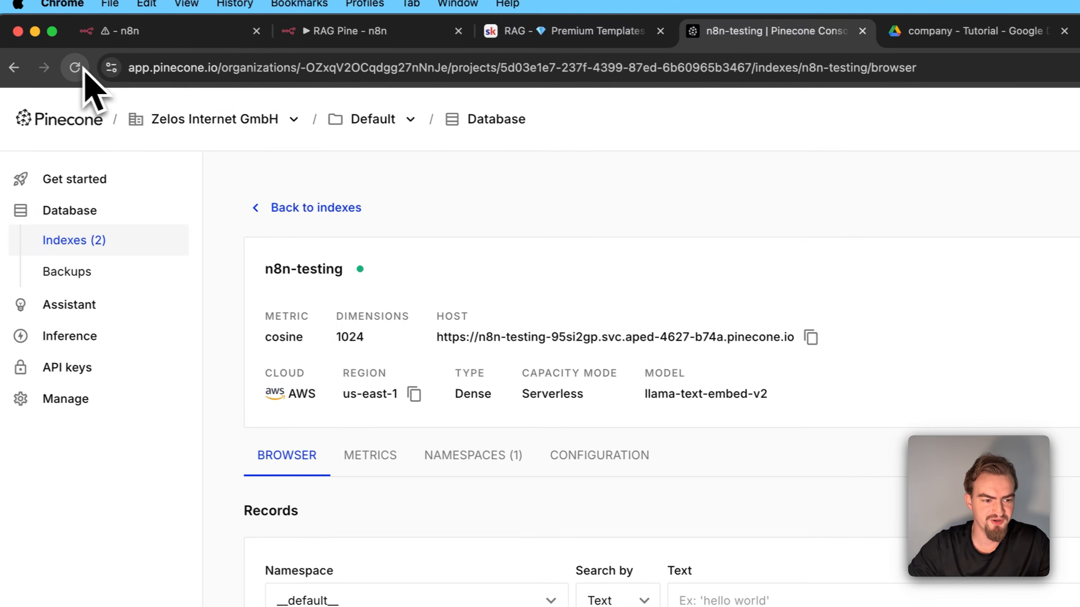
{"action": "left_click", "coordinate": [76, 68]}
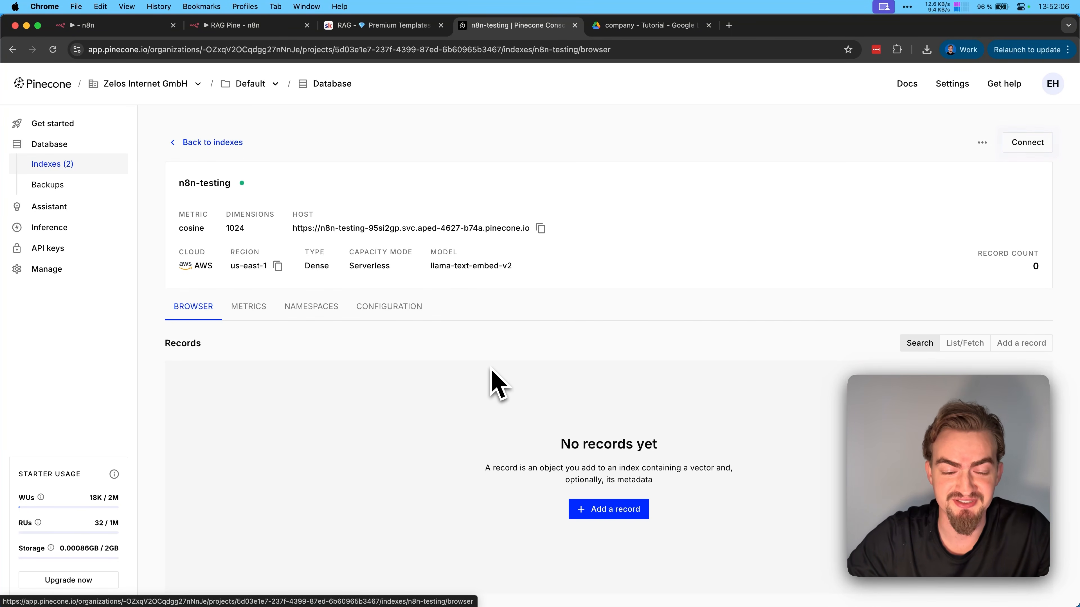
{"action": "left_click", "coordinate": [123, 25]}
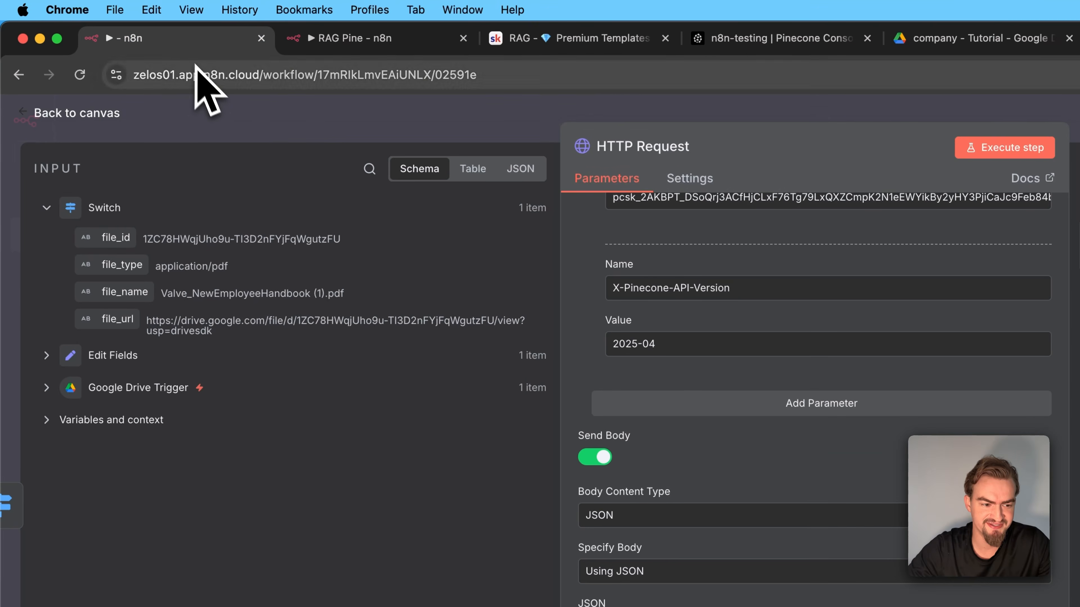
Replace the Download file node's file ID with file_id from Edit Fields, and rerun the saved workflow
{"action": "left_click", "coordinate": [99, 115]}
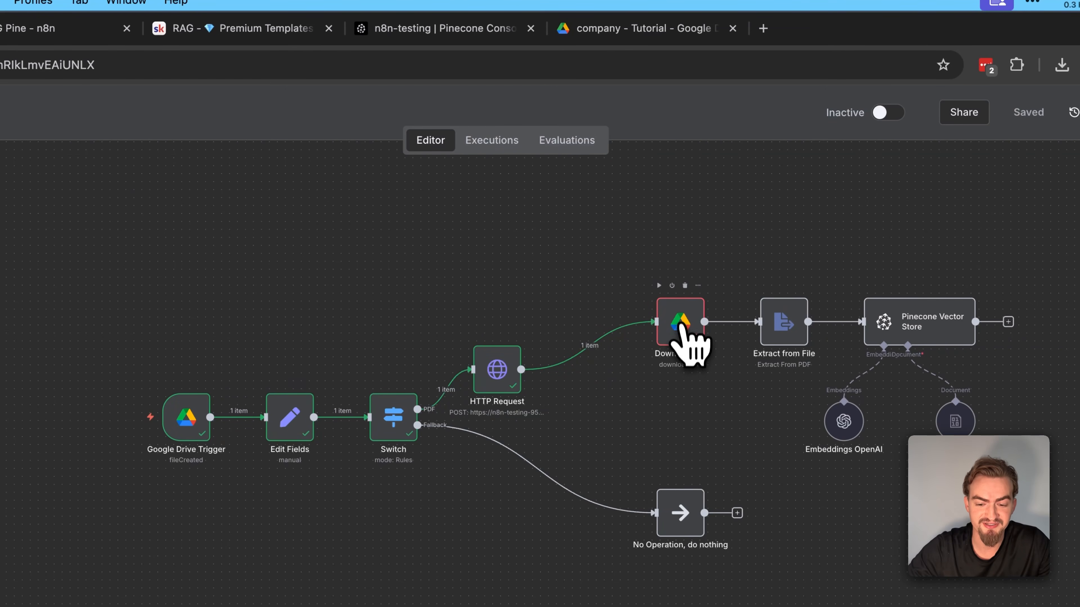
{"action": "double_click", "coordinate": [676, 336]}
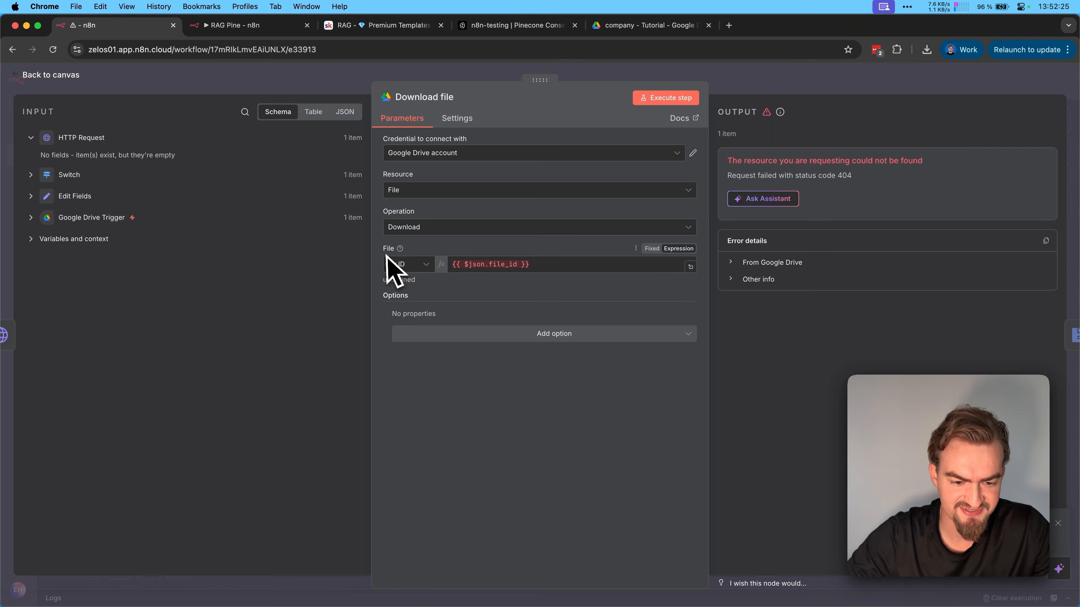
{"action": "left_click_drag", "start_coordinate": [456, 265], "coordinate": [528, 264]}
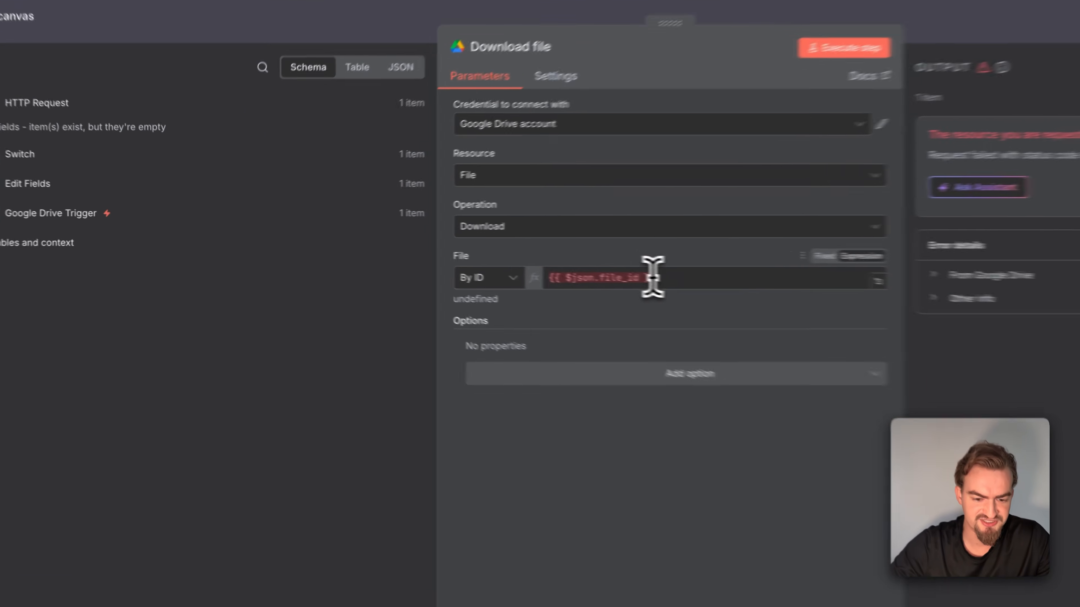
{"action": "key", "text": "BackSpace"}
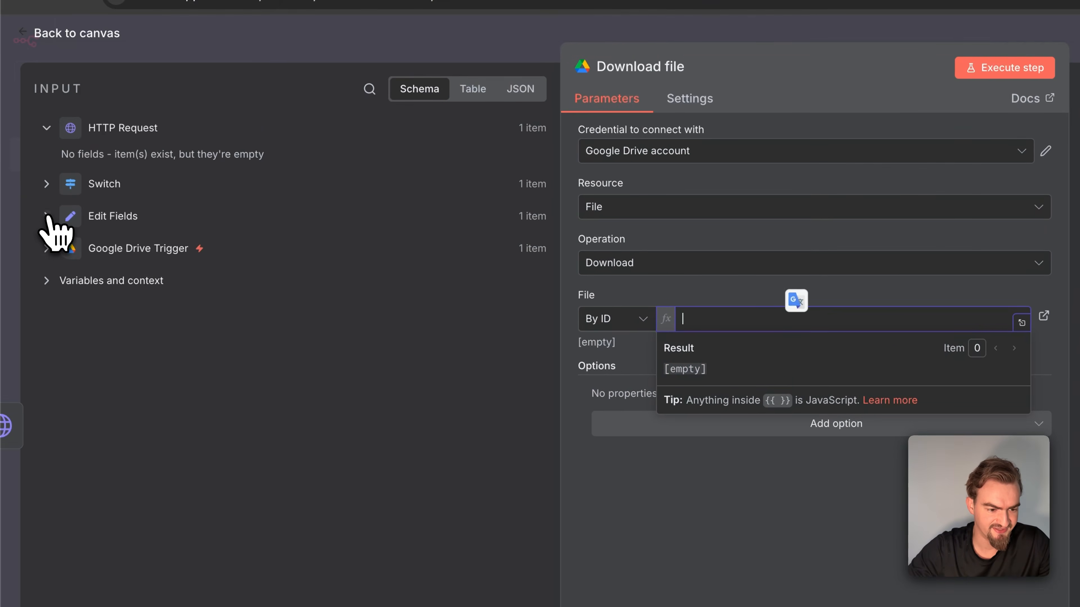
{"action": "left_click", "coordinate": [34, 212]}
{"action": "left_click_drag", "start_coordinate": [116, 256], "coordinate": [698, 317]}
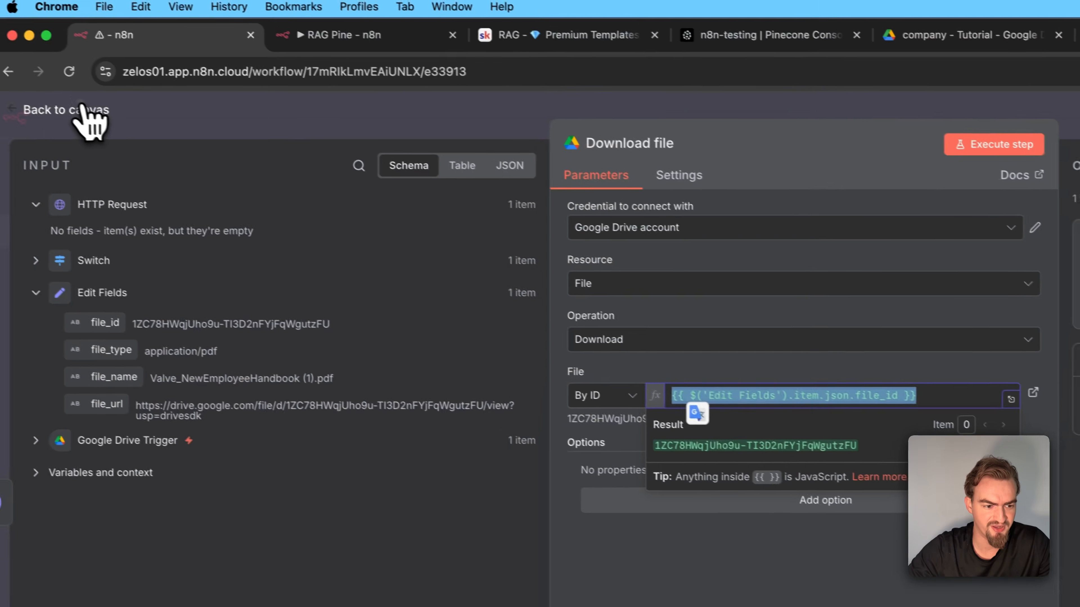
{"action": "left_click", "coordinate": [46, 96]}
{"action": "left_click", "coordinate": [933, 119]}
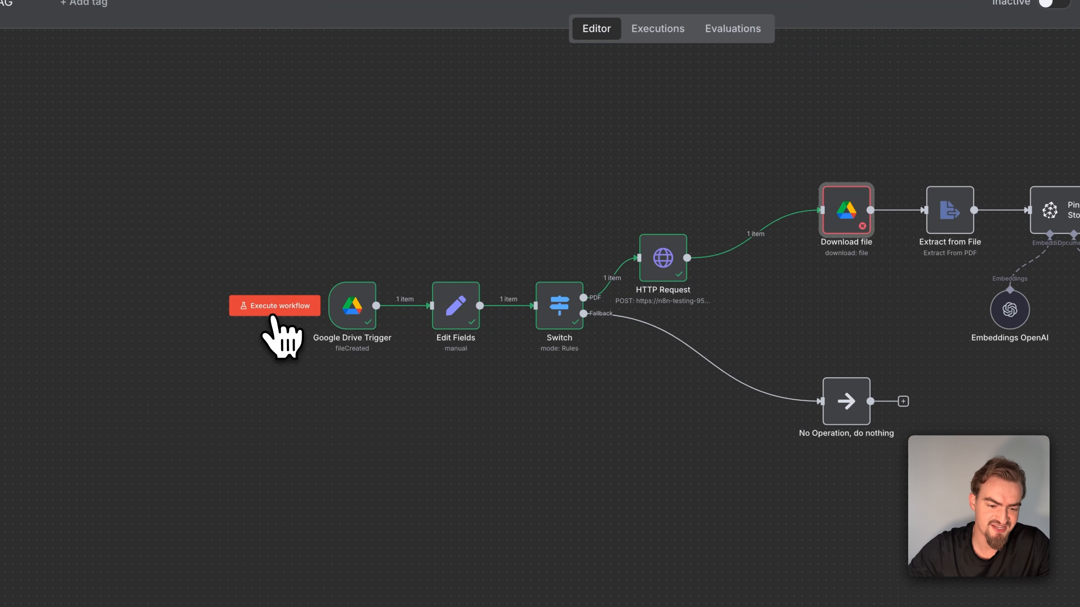
{"action": "left_click", "coordinate": [270, 309]}
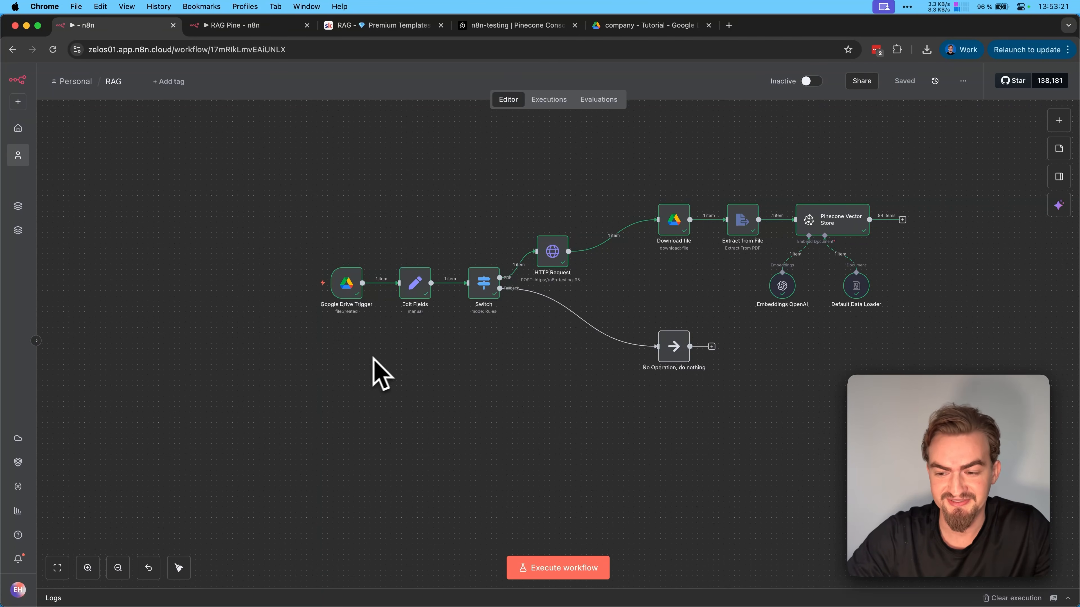
Add a second Google Drive trigger to the workflow for changes involving a specific folder
{"action": "left_click", "coordinate": [1058, 120]}
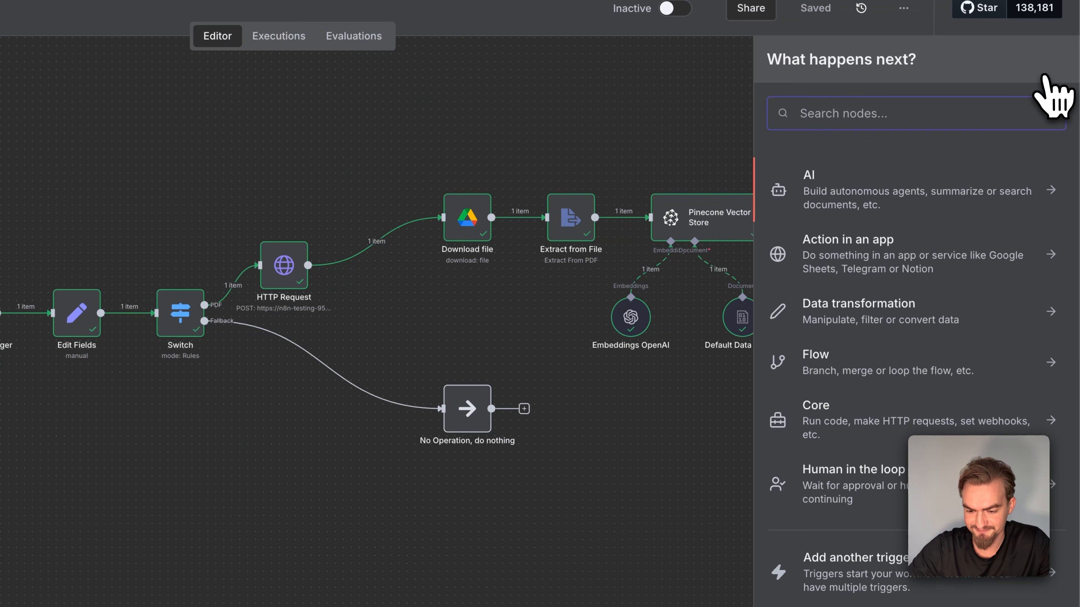
{"action": "left_click", "coordinate": [848, 559]}
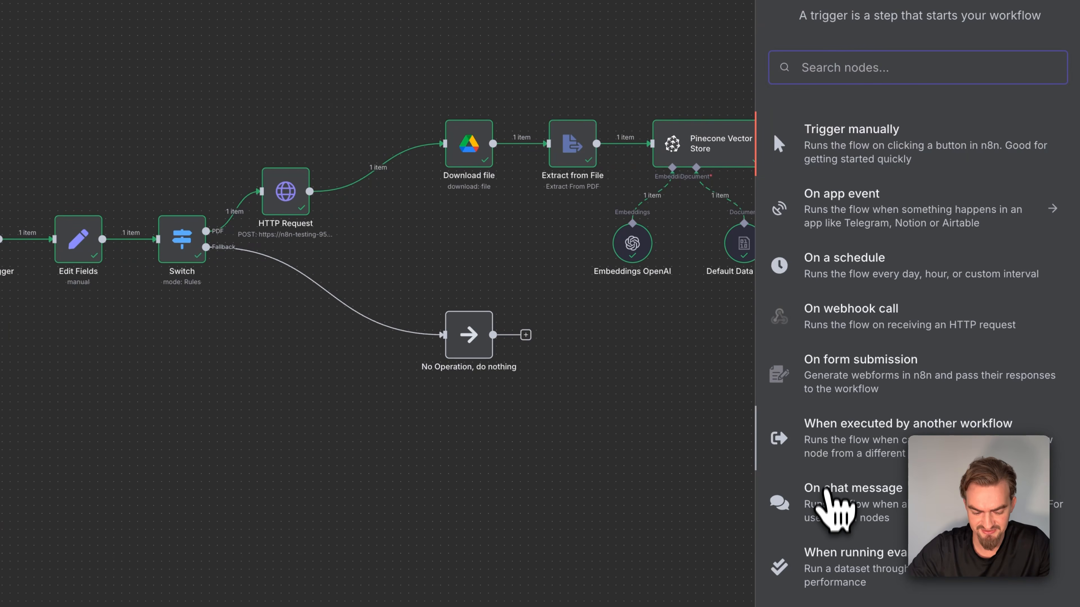
{"action": "type", "text": "drive"}
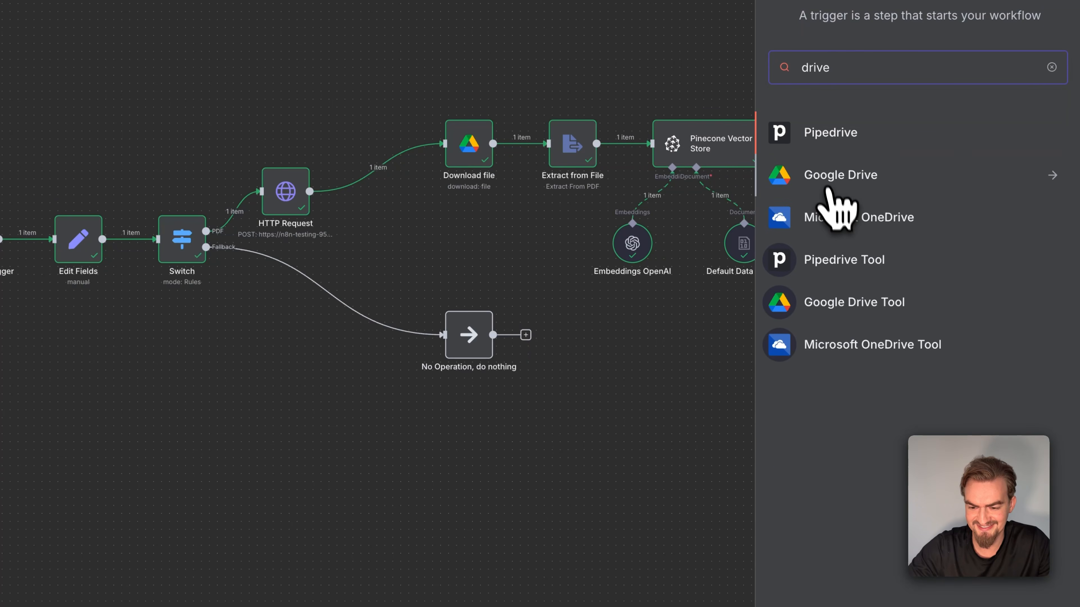
{"action": "left_click", "coordinate": [827, 182]}
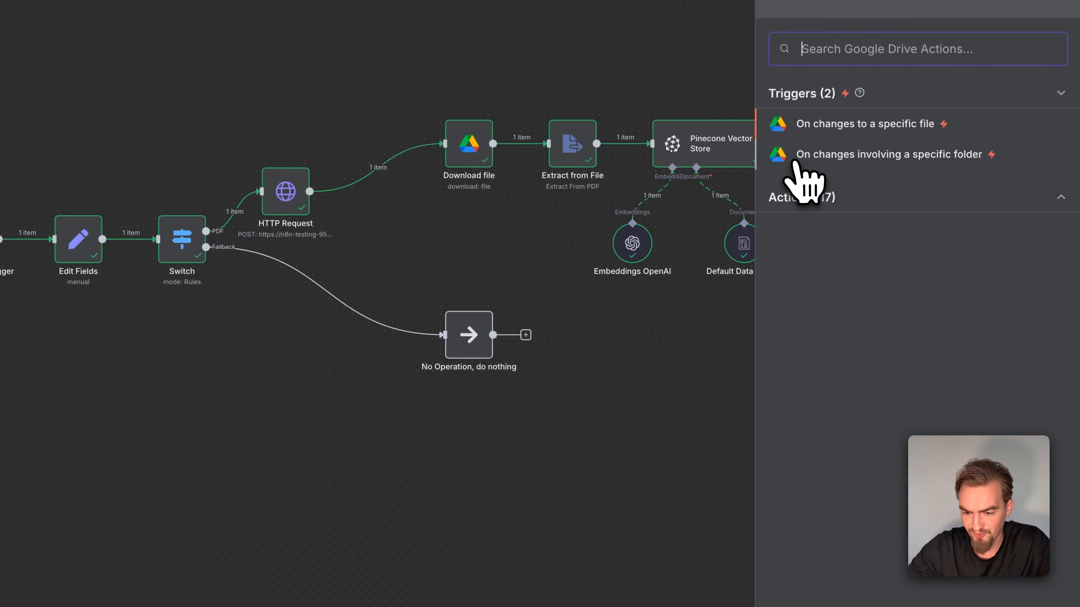
{"action": "left_click", "coordinate": [941, 160]}
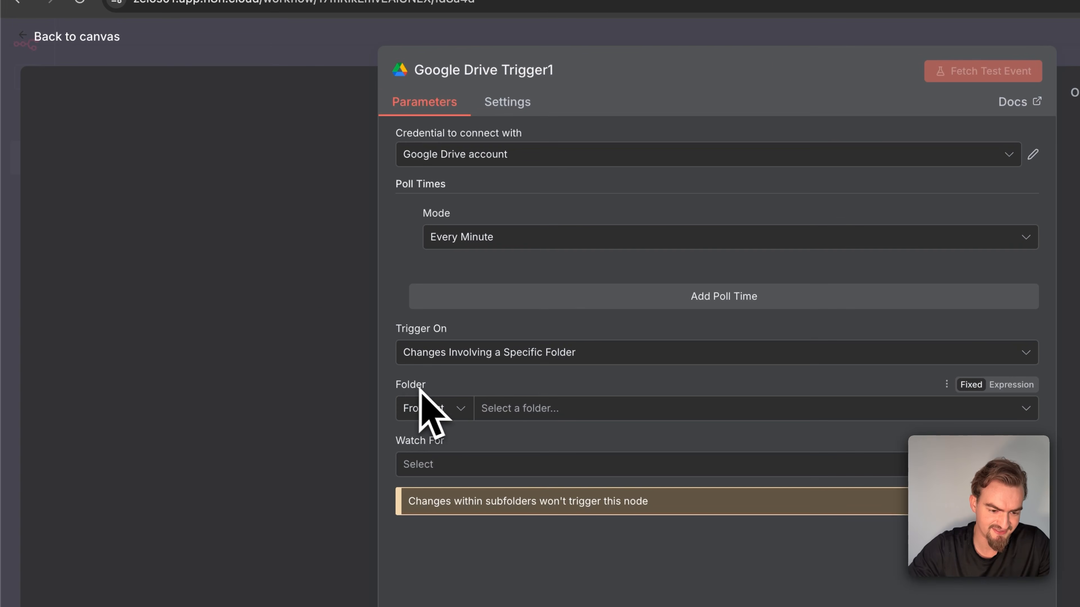
Specify the new trigger's folder By URL, using the folder URL copied from the original Google Drive Trigger
{"action": "left_click", "coordinate": [430, 409]}
{"action": "left_click", "coordinate": [430, 479]}
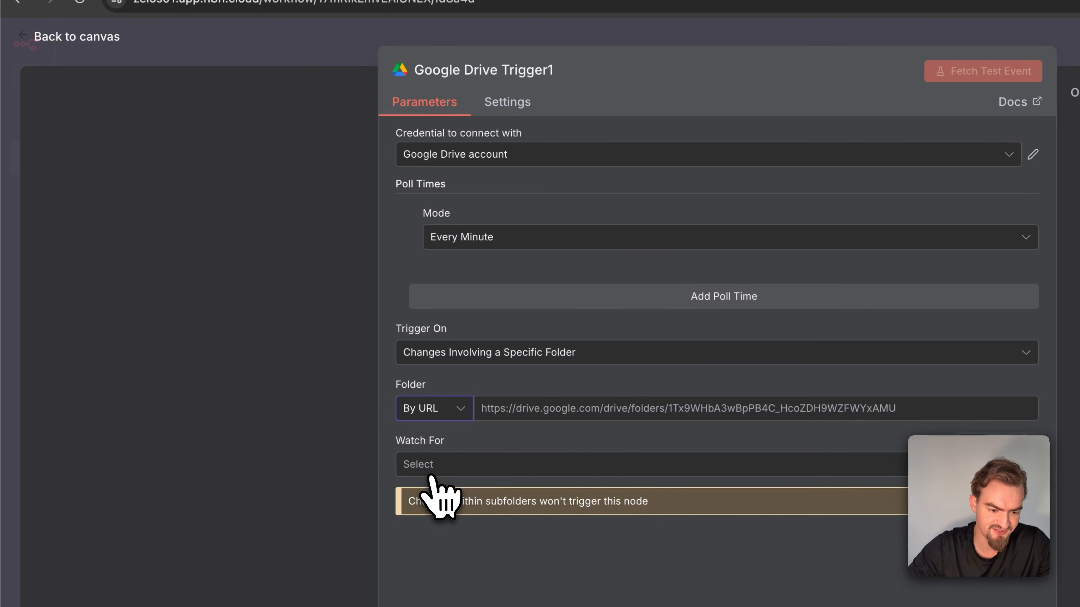
{"action": "left_click", "coordinate": [102, 38]}
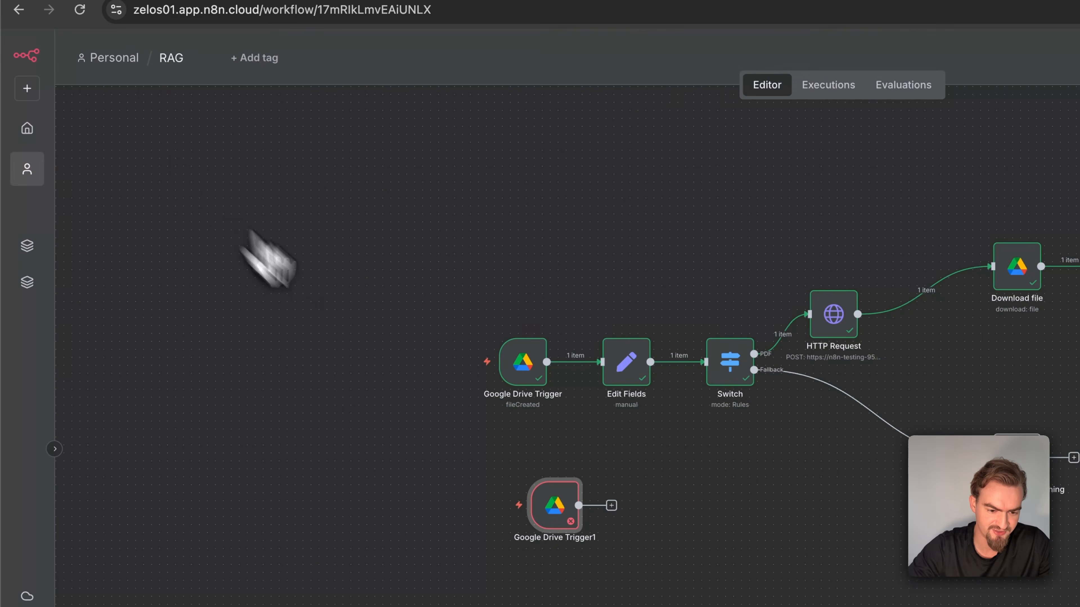
{"action": "double_click", "coordinate": [524, 357]}
{"action": "triple_click", "coordinate": [603, 420]}
{"action": "key", "text": "ctrl+c"}
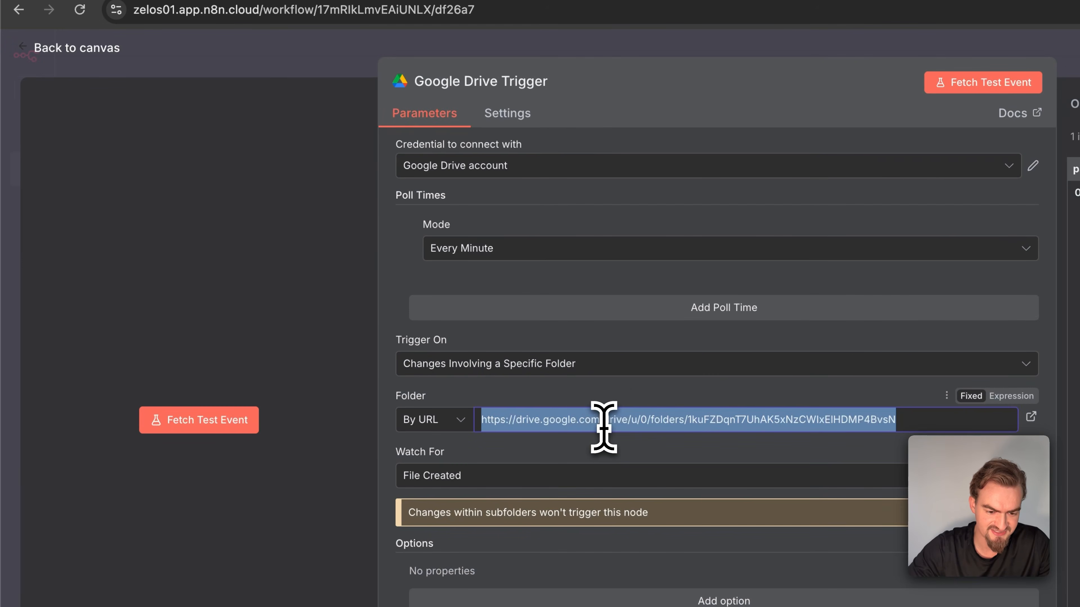
{"action": "left_click", "coordinate": [309, 68]}
{"action": "double_click", "coordinate": [559, 506]}
{"action": "left_click", "coordinate": [525, 420]}
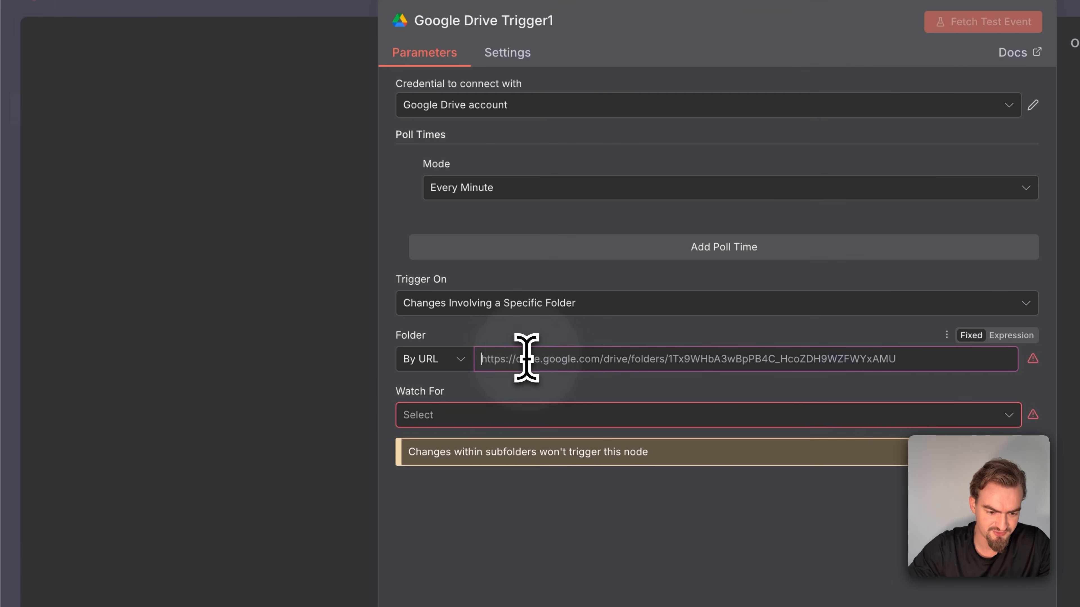
{"action": "key", "text": "ctrl+v"}
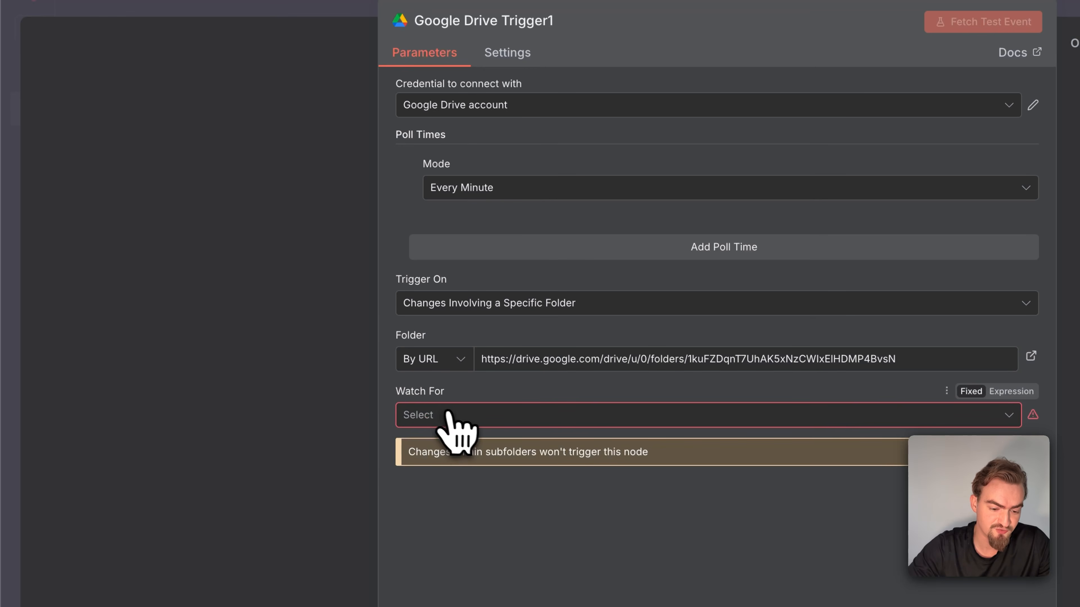
Set the new trigger to watch for File Updated and return to the canvas
{"action": "left_click", "coordinate": [459, 419]}
{"action": "left_click", "coordinate": [457, 502]}
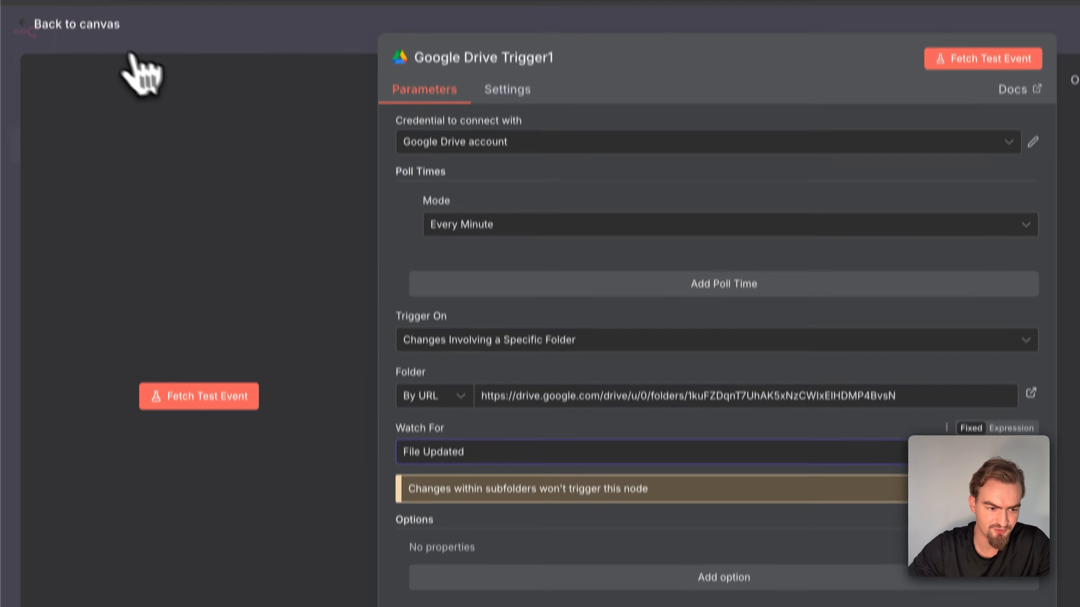
{"action": "left_click", "coordinate": [95, 28]}
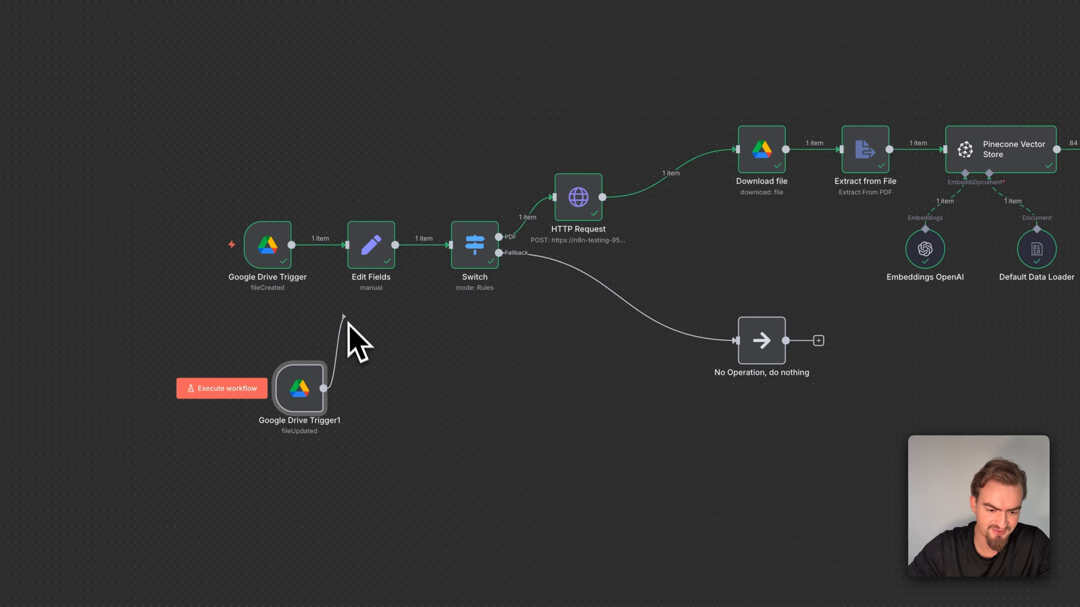
Connect the new file-updated trigger to Edit Fields, place it beneath the original trigger, and save the workflow
{"action": "left_click_drag", "start_coordinate": [348, 323], "coordinate": [346, 263]}
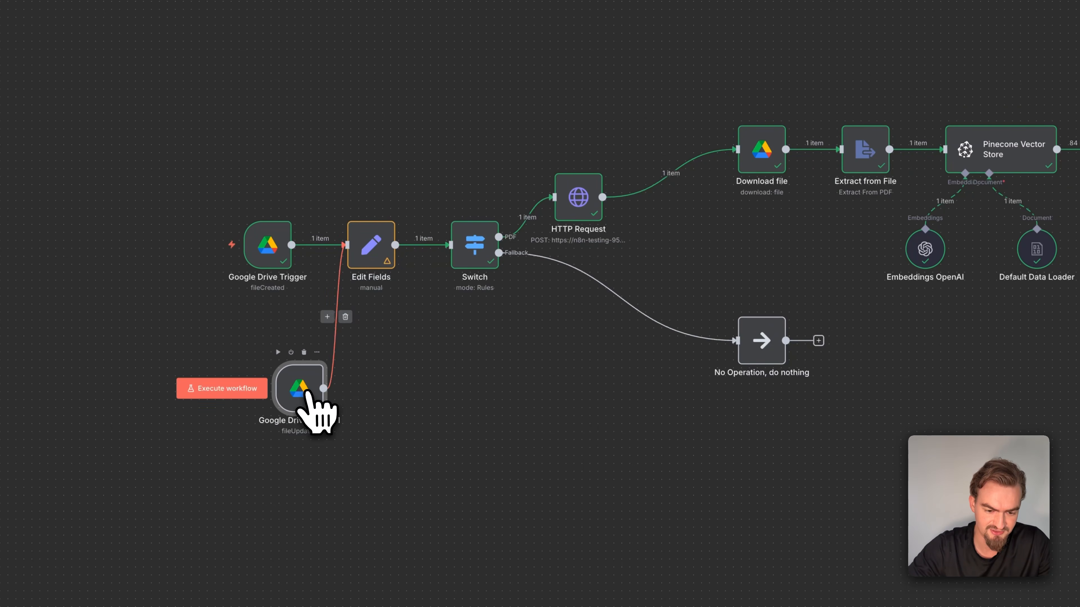
{"action": "left_click_drag", "start_coordinate": [307, 392], "coordinate": [268, 337]}
{"action": "left_click", "coordinate": [914, 97]}
Switch to the RAG Pine workflow and examine its Data Provider and Data Retrieval sections by selecting each group of nodes
{"action": "left_click_drag", "start_coordinate": [2, 194], "coordinate": [949, 503]}
{"action": "left_click", "coordinate": [331, 19]}
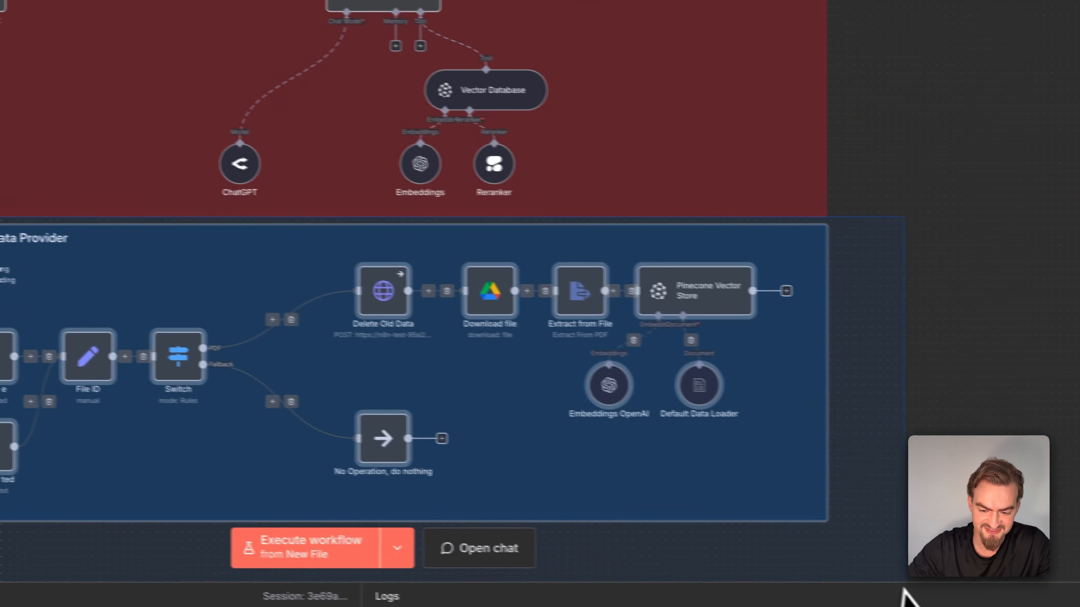
{"action": "mouse_move", "coordinate": [186, 104]}
{"action": "left_mouse_down"}
{"action": "mouse_move", "coordinate": [509, 265]}
{"action": "mouse_move", "coordinate": [884, 374]}
{"action": "left_mouse_up"}
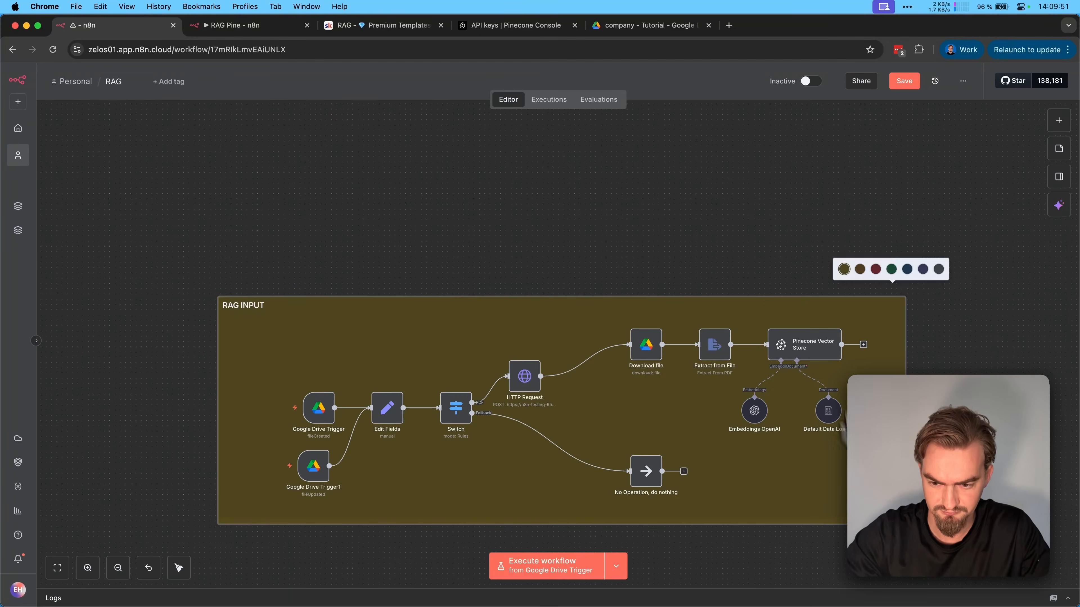
In the RAG workflow, add an On chat message trigger, make its chat publicly available, and return to the canvas
{"action": "left_click", "coordinate": [537, 240]}
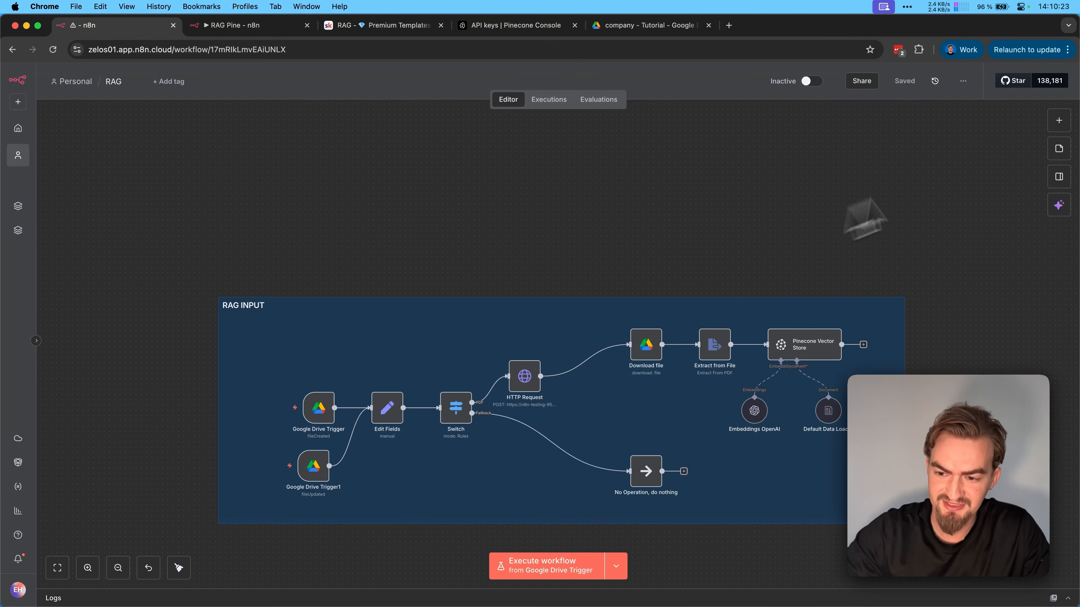
{"action": "left_click", "coordinate": [1058, 121]}
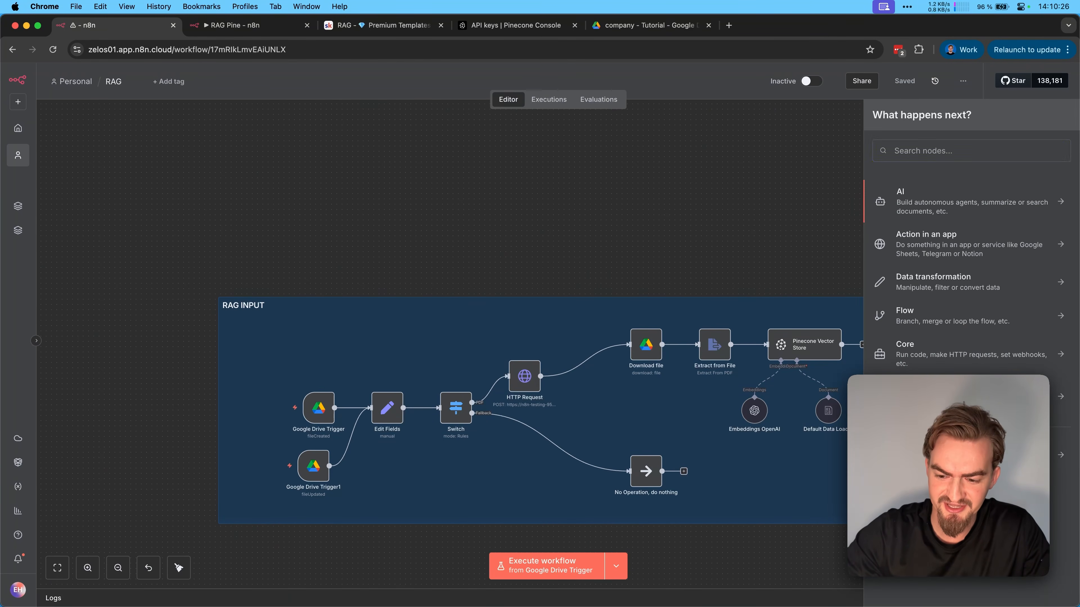
{"action": "left_click", "coordinate": [906, 463]}
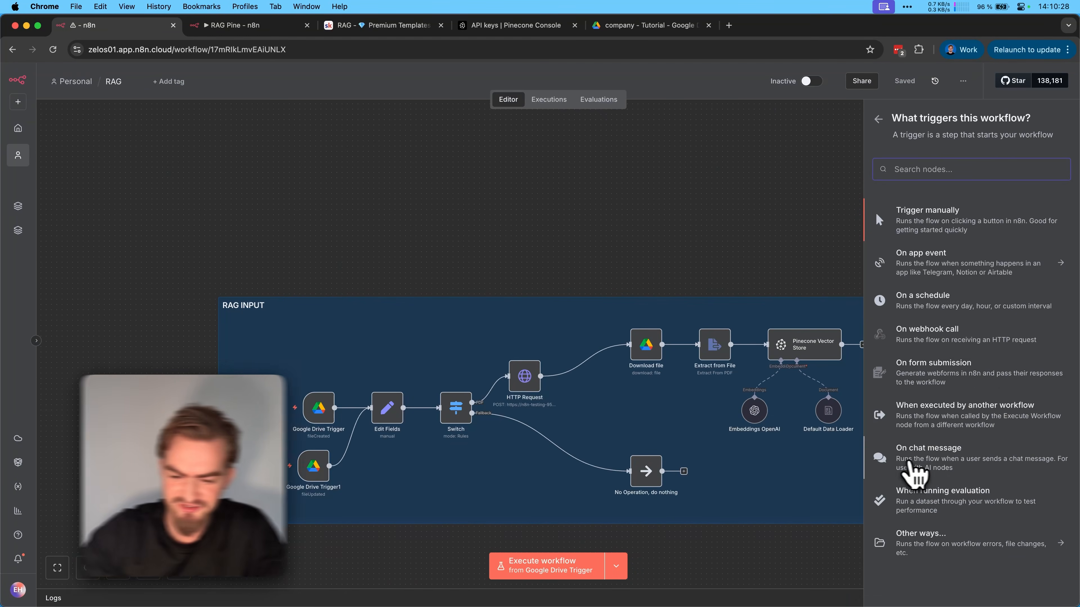
{"action": "left_click", "coordinate": [906, 463]}
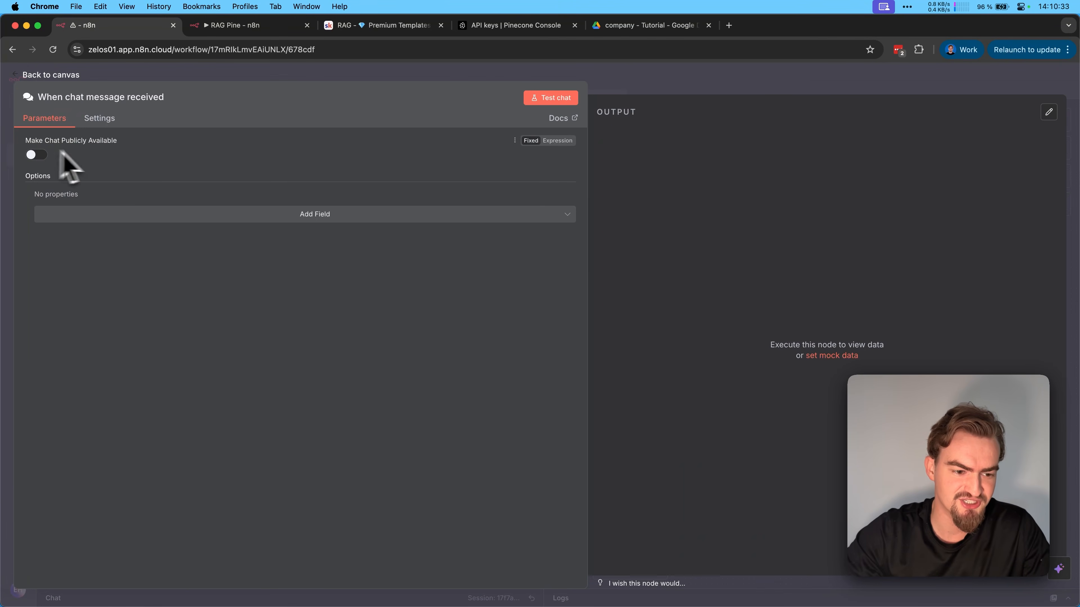
{"action": "left_click", "coordinate": [39, 155]}
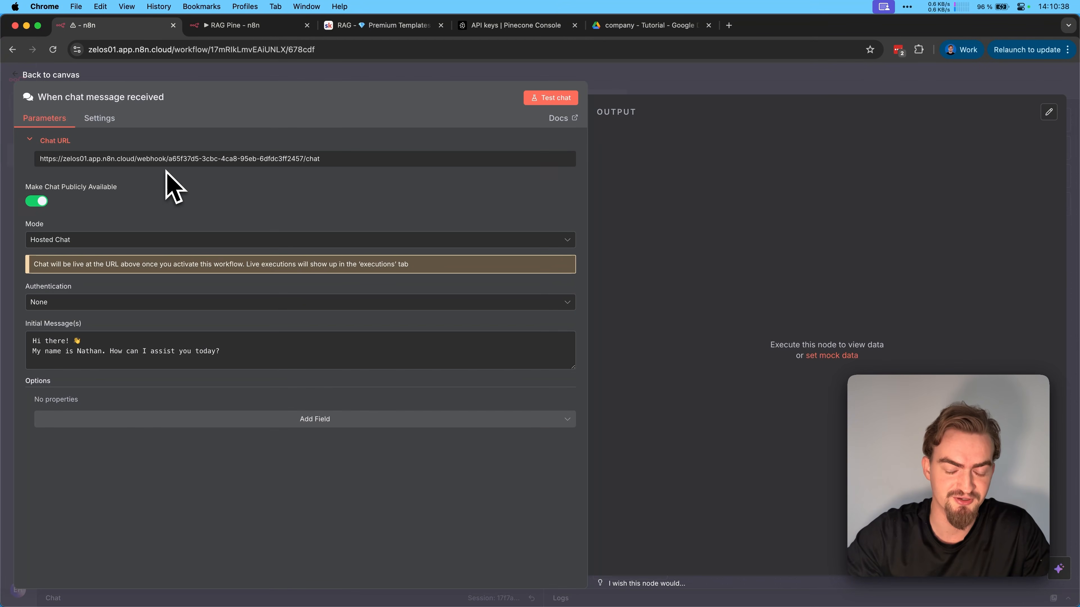
{"action": "left_click", "coordinate": [73, 75]}
Test the chat trigger by sending the message "Should I do extra hours?" and collapse the chat
{"action": "mouse_move", "coordinate": [527, 242]}
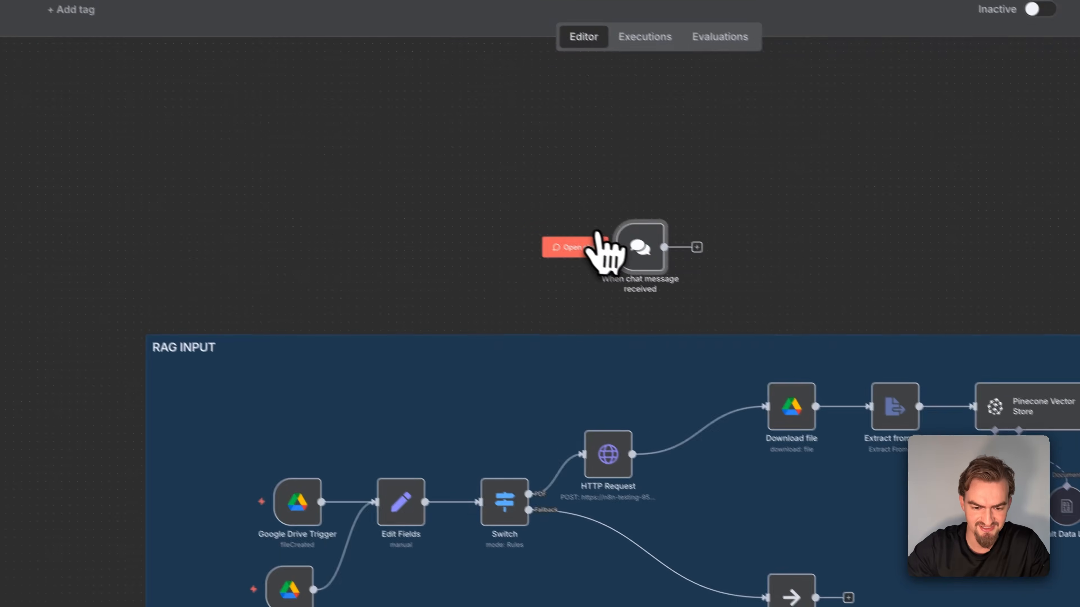
{"action": "left_click", "coordinate": [570, 243]}
{"action": "type", "text": "Should I do e"}
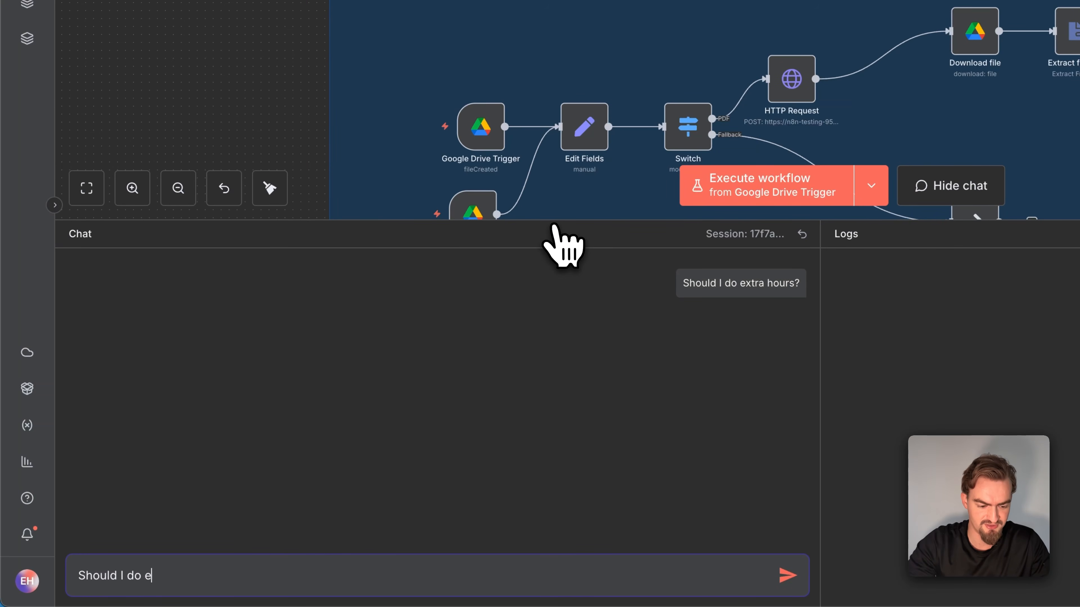
{"action": "type", "text": "s?"}
{"action": "key", "text": "Return"}
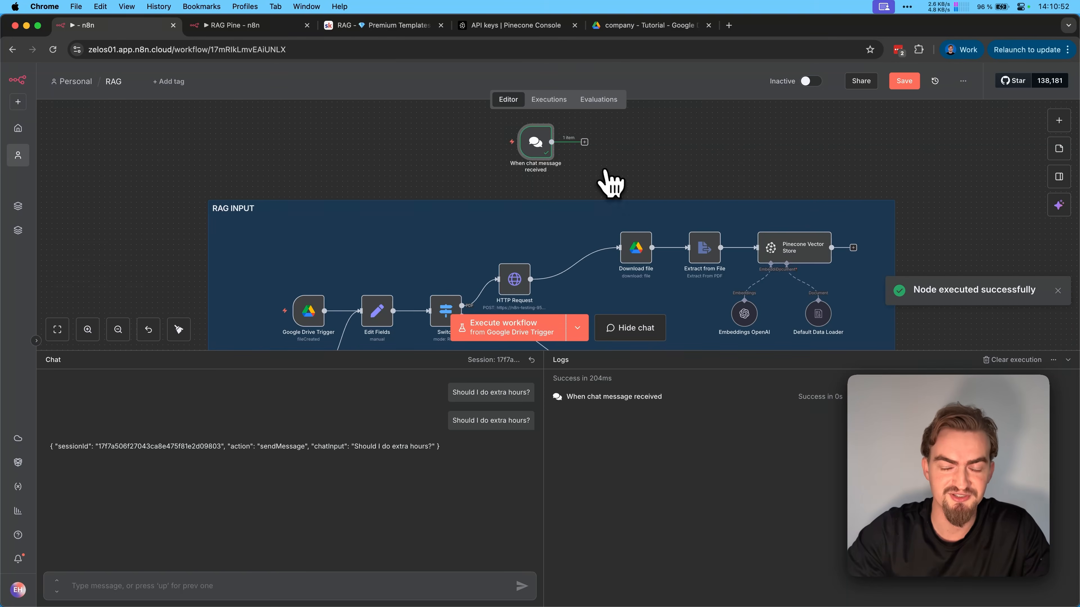
{"action": "left_click", "coordinate": [1068, 360]}
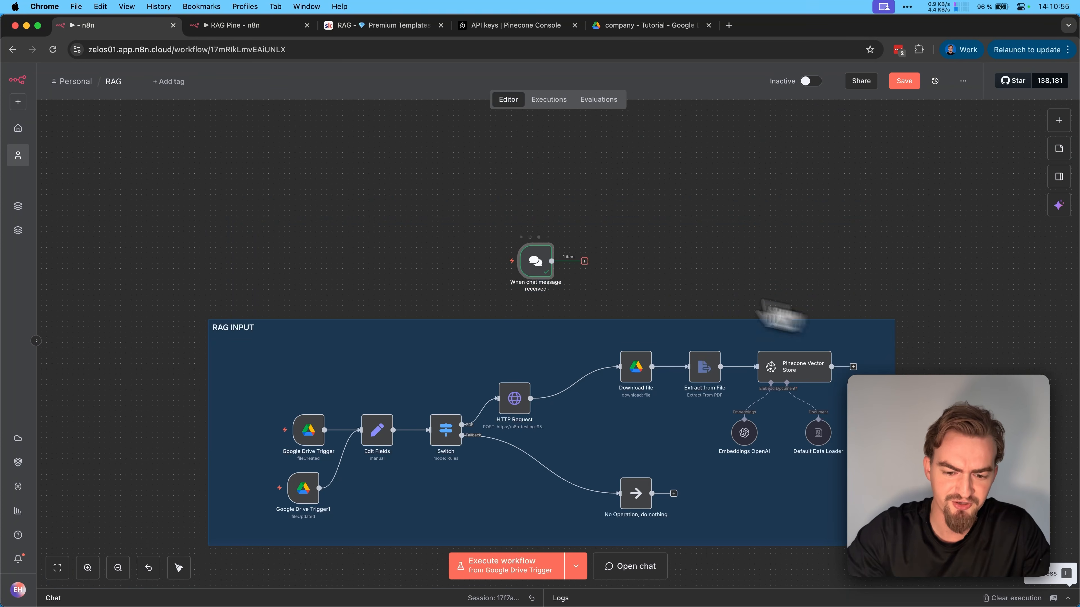
Add an AI Agent after the chat trigger, with the prompt source Define below and the incoming chatInput as user message
{"action": "left_click", "coordinate": [585, 261]}
{"action": "left_click", "coordinate": [882, 204]}
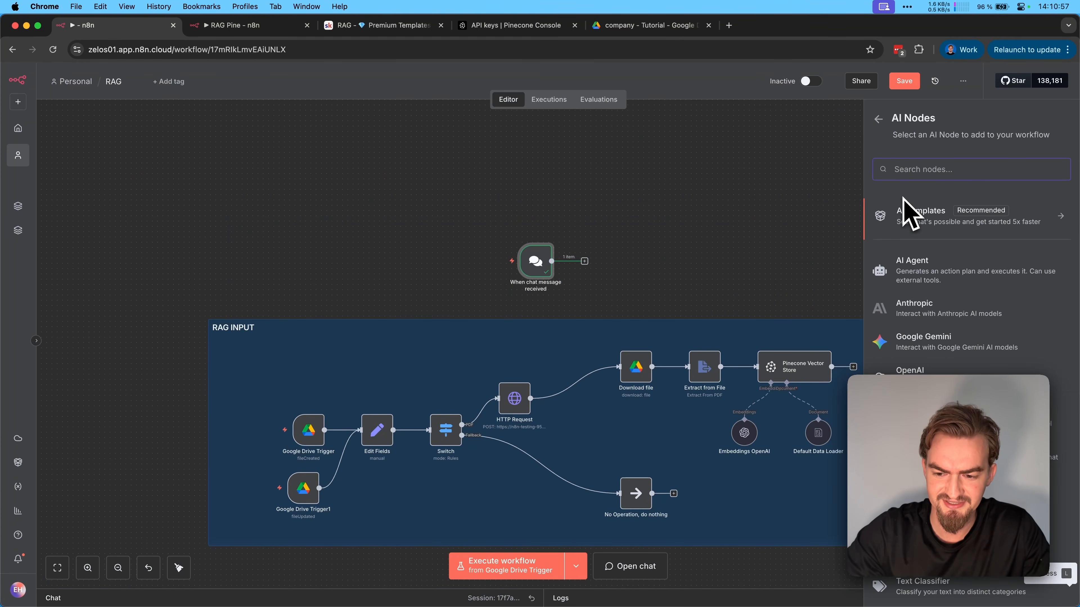
{"action": "left_click", "coordinate": [914, 278]}
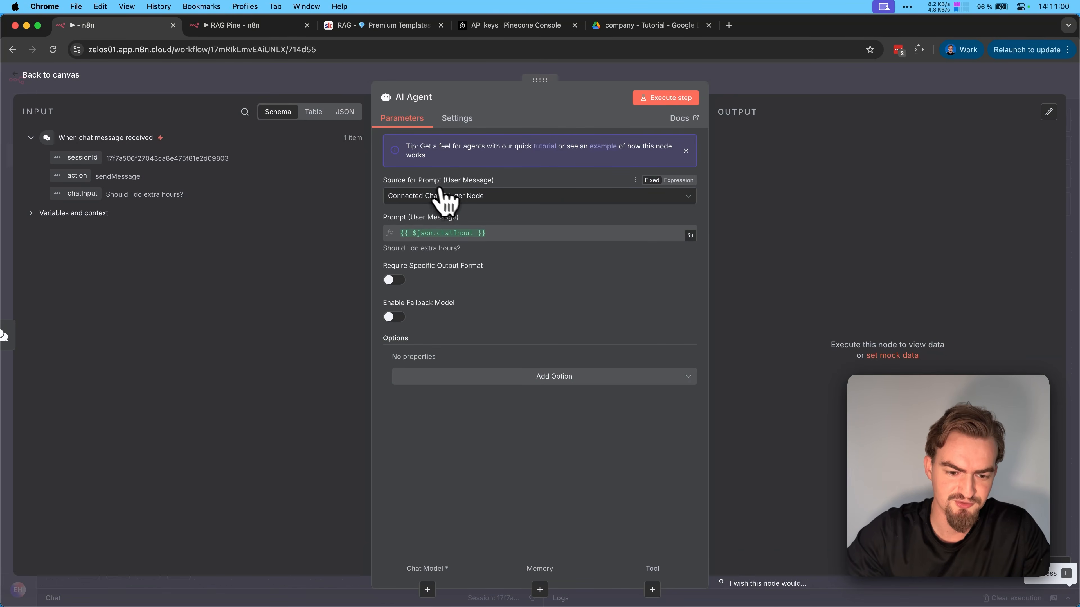
{"action": "left_click", "coordinate": [451, 197]}
{"action": "left_click", "coordinate": [434, 258]}
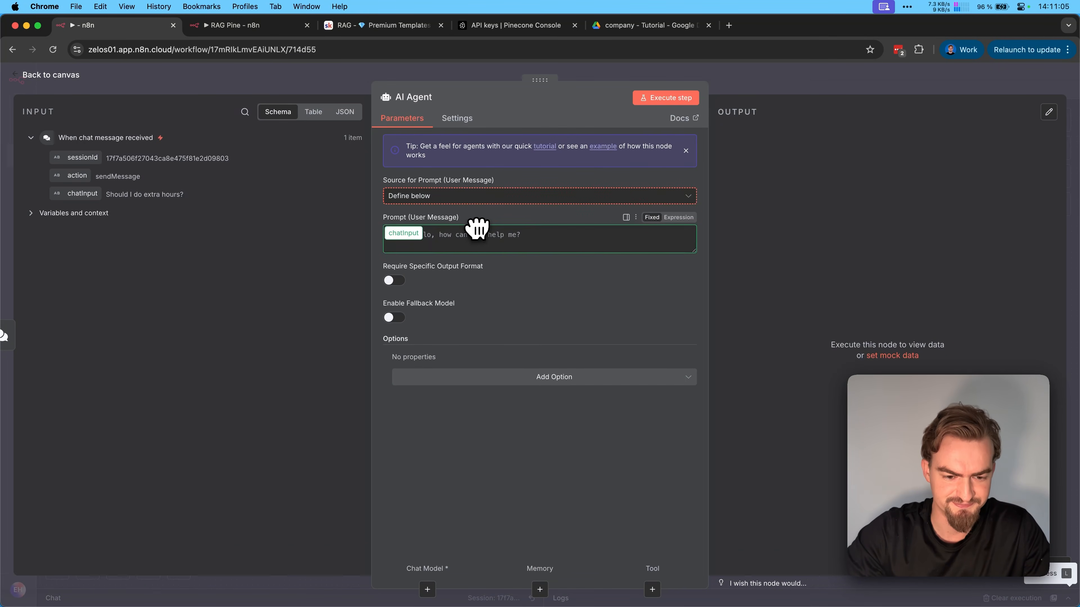
{"action": "left_click_drag", "start_coordinate": [477, 228], "coordinate": [480, 236]}
Add a System Message to the AI Agent, replacing its default text with the System Message AI Agent text copied from the Skool RAG page
{"action": "left_click", "coordinate": [592, 382]}
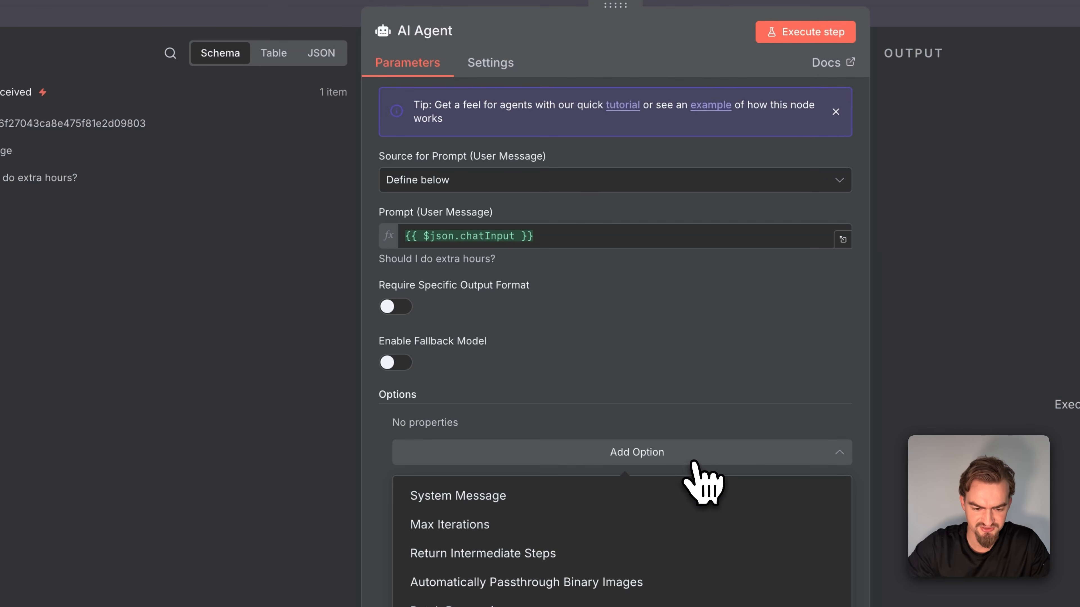
{"action": "left_click", "coordinate": [561, 494]}
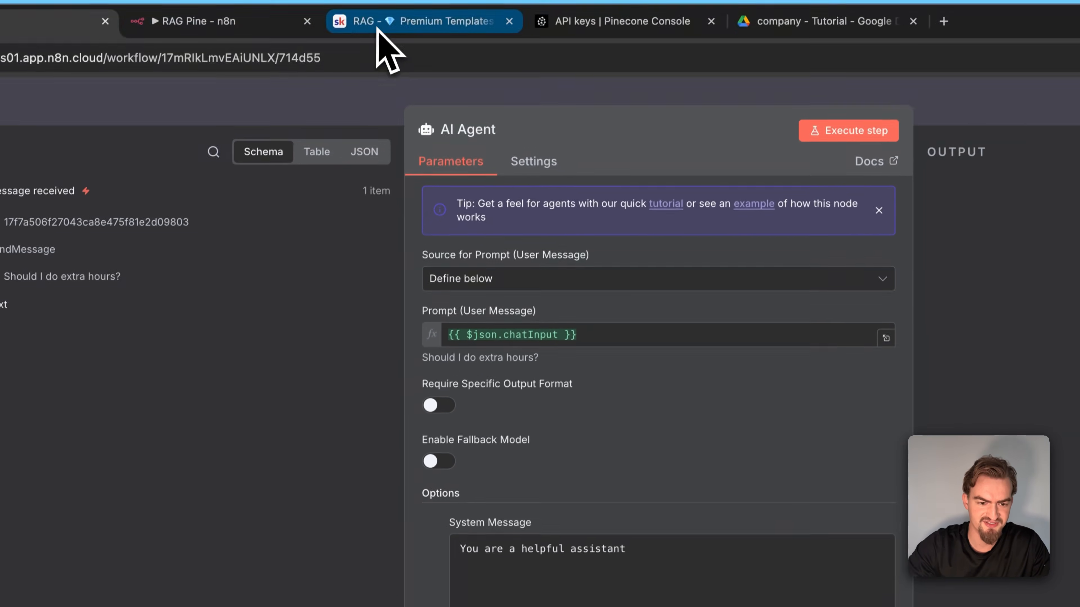
{"action": "left_click", "coordinate": [378, 29]}
{"action": "left_click_drag", "start_coordinate": [438, 381], "coordinate": [816, 428]}
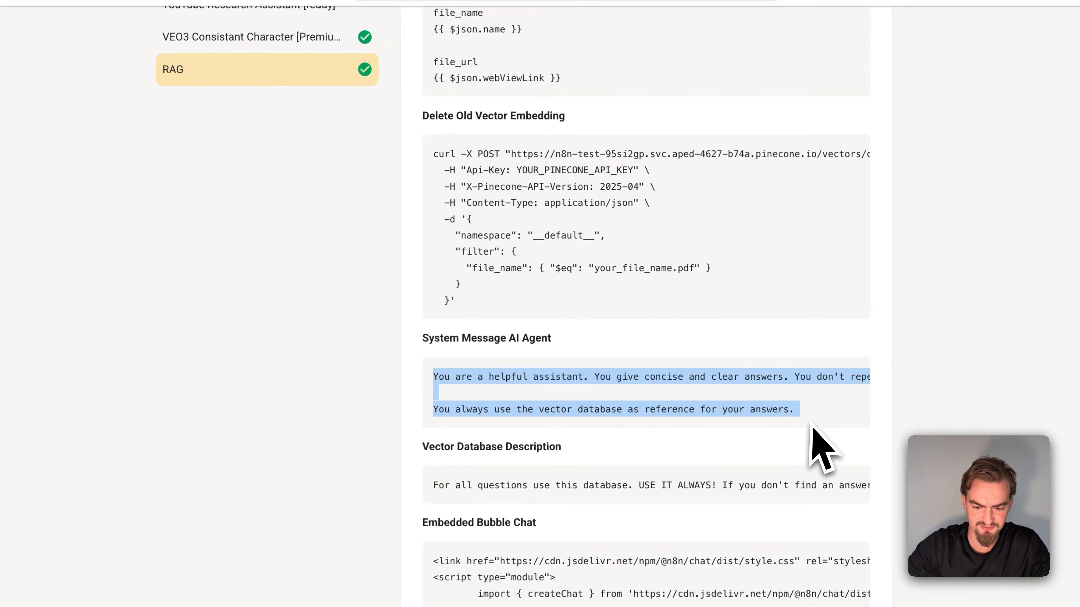
{"action": "left_click", "coordinate": [140, 37]}
{"action": "left_click", "coordinate": [769, 565]}
{"action": "key", "text": "super+a"}
{"action": "type", "text": "You are a helpful assistant. You give concise and clear answers. You don't repeat anything. You keep your answers short except the user ask you for a extended answer.  You always use the vector database as reference for your answers."}
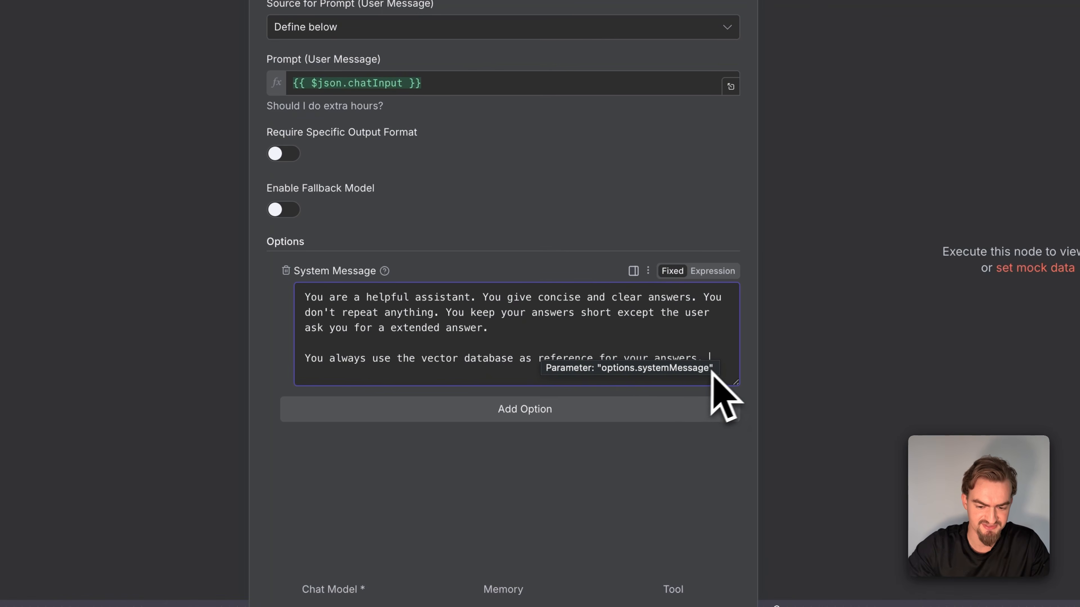
{"action": "left_click", "coordinate": [720, 368]}
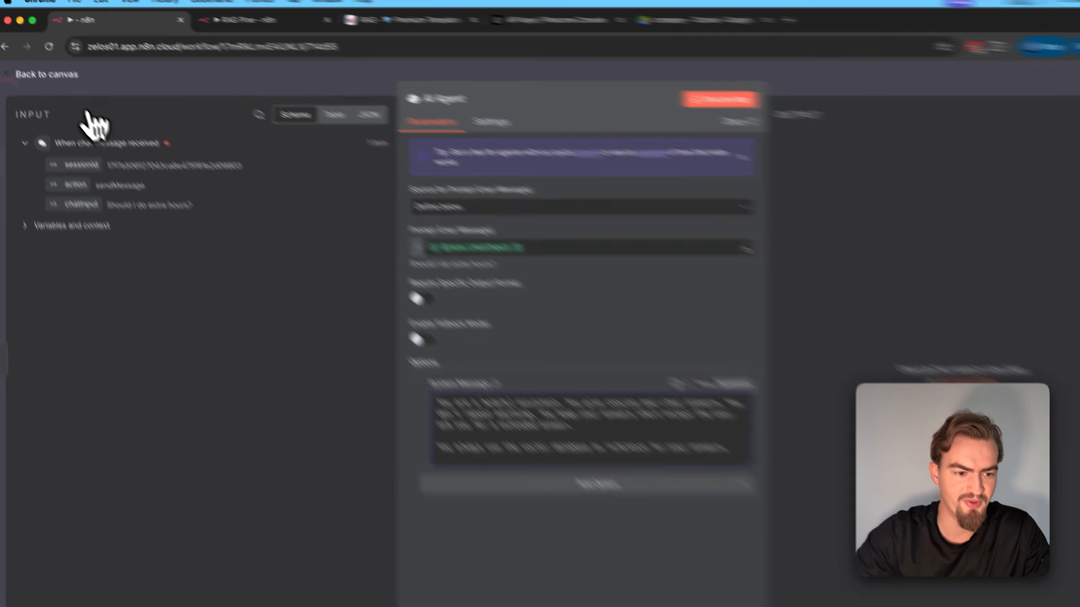
{"action": "left_click", "coordinate": [81, 103]}
Attach an OpenAI Chat Model to the AI Agent and return to the canvas
{"action": "left_click", "coordinate": [517, 233]}
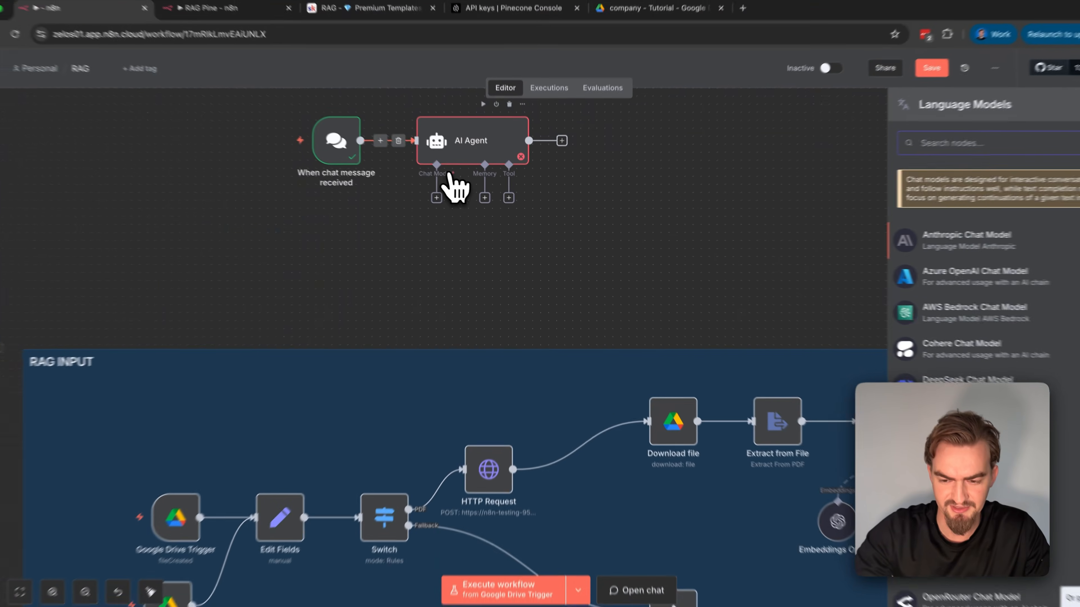
{"action": "type", "text": "openai"}
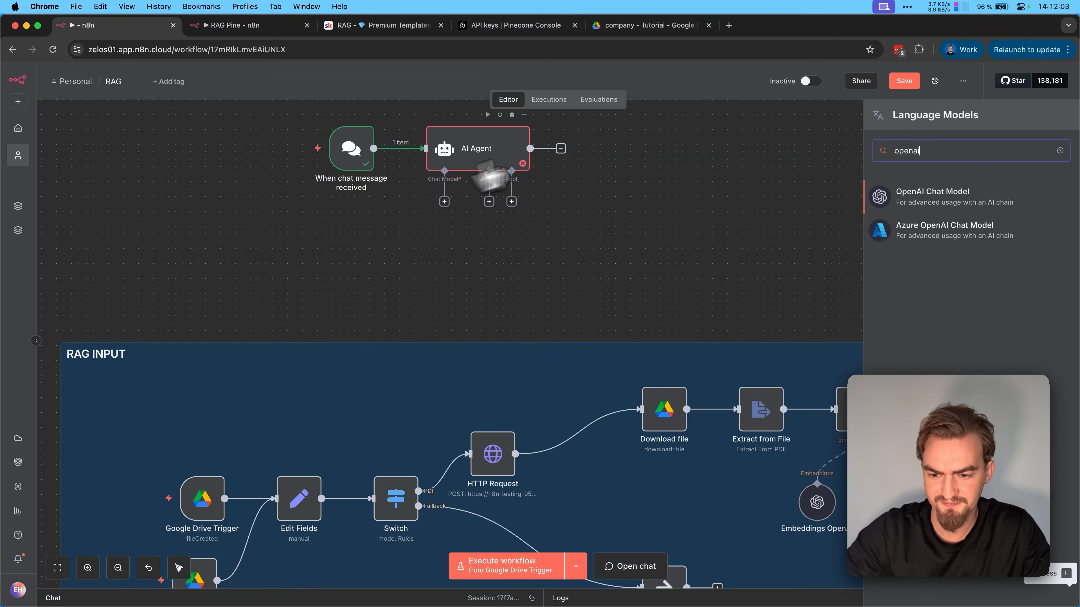
{"action": "left_click", "coordinate": [937, 197]}
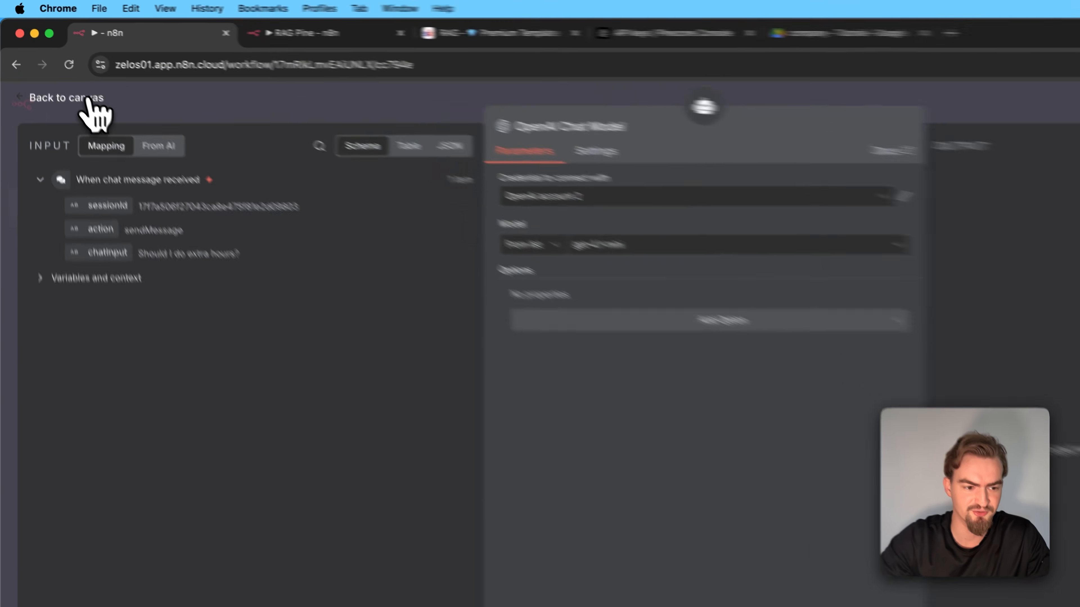
{"action": "left_click", "coordinate": [60, 74]}
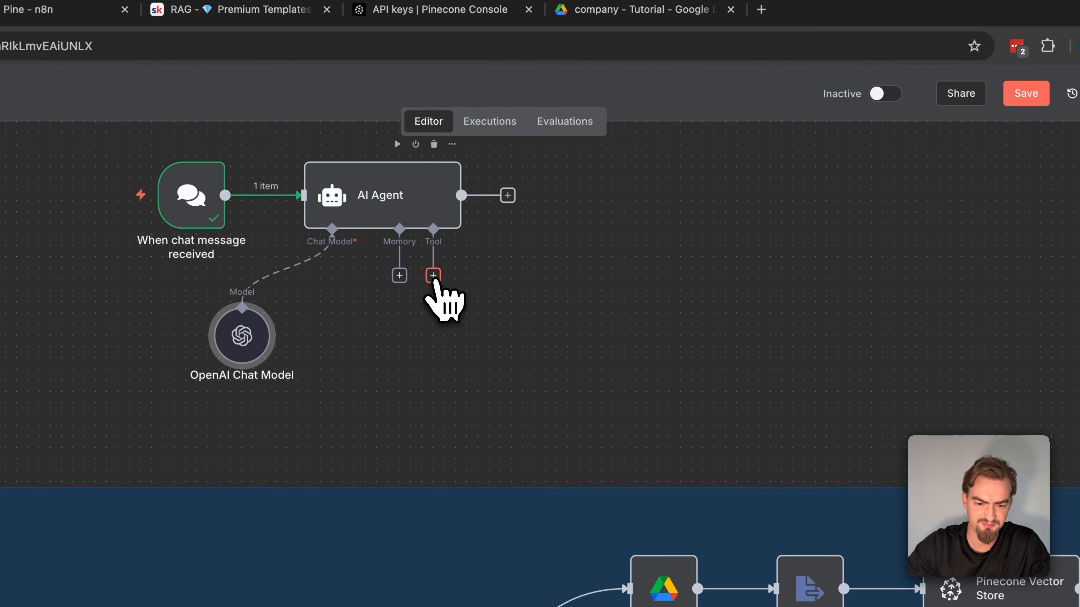
Add a Pinecone Vector Store tool to the AI Agent and paste in the Vector Database Description copied from the Skool RAG page
{"action": "left_click", "coordinate": [433, 276]}
{"action": "type", "text": "pinecone"}
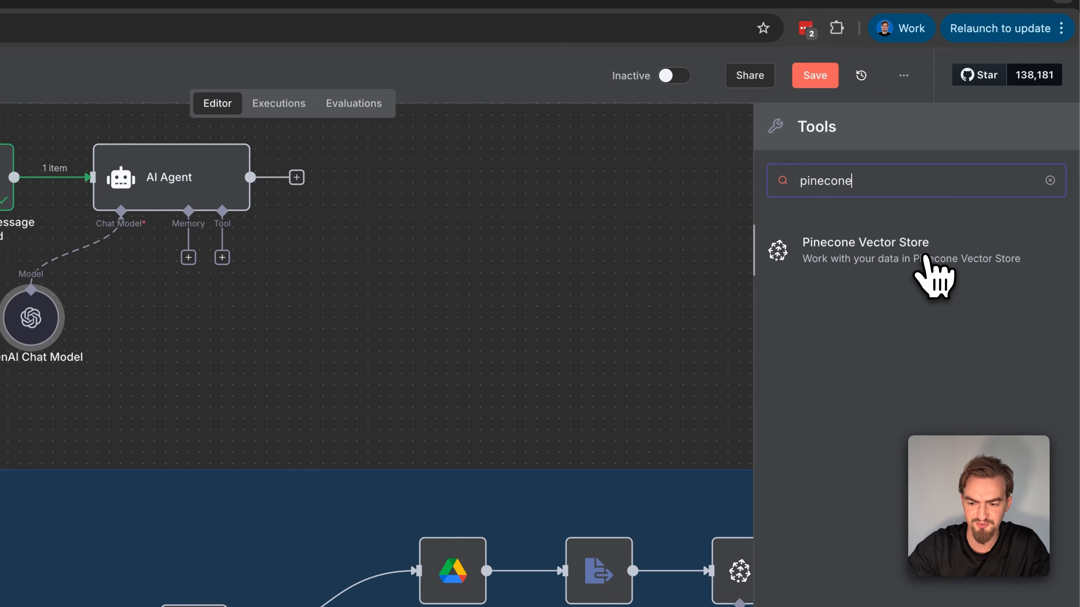
{"action": "left_click", "coordinate": [929, 262]}
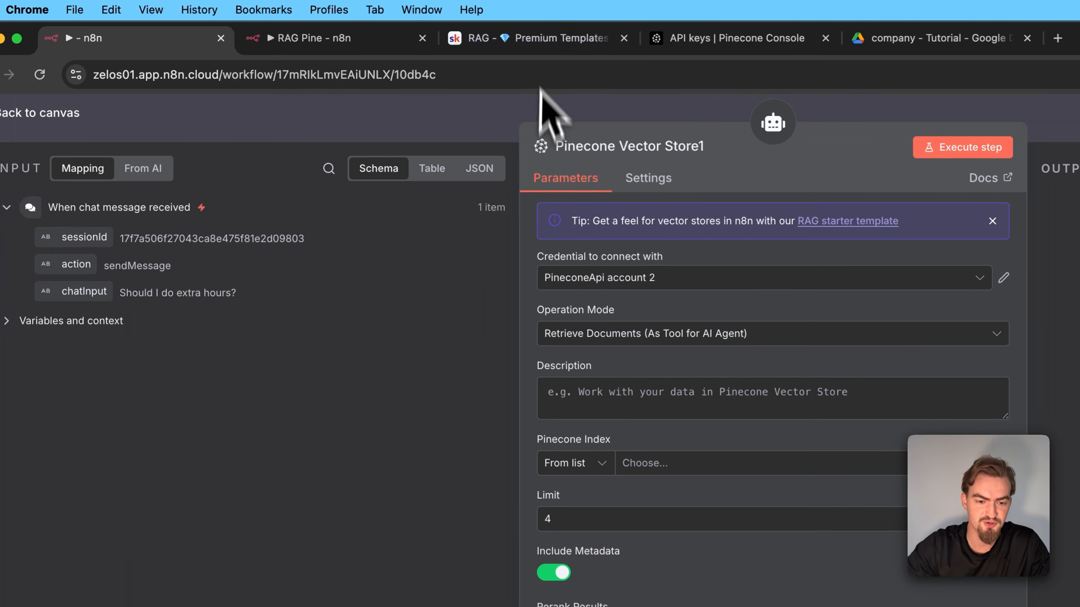
{"action": "left_click", "coordinate": [382, 26]}
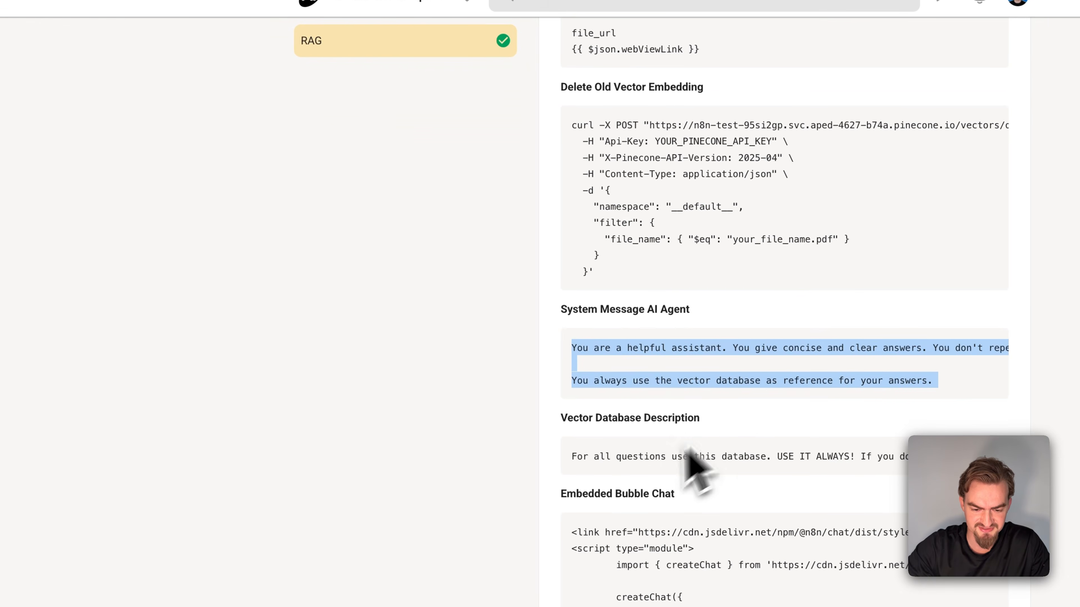
{"action": "triple_click", "coordinate": [655, 526]}
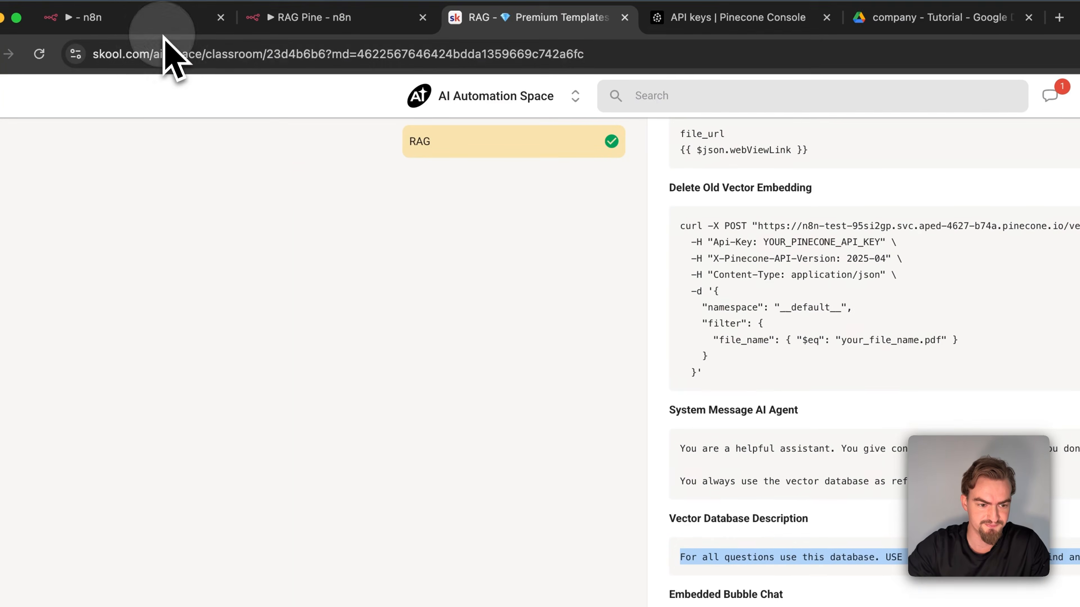
{"action": "left_click", "coordinate": [163, 23]}
{"action": "type", "text": "For all questions use this database. USE IT ALWAYS! If you don't find an answer here say you don't know the answer to this question and he should ask a human supervisor."}
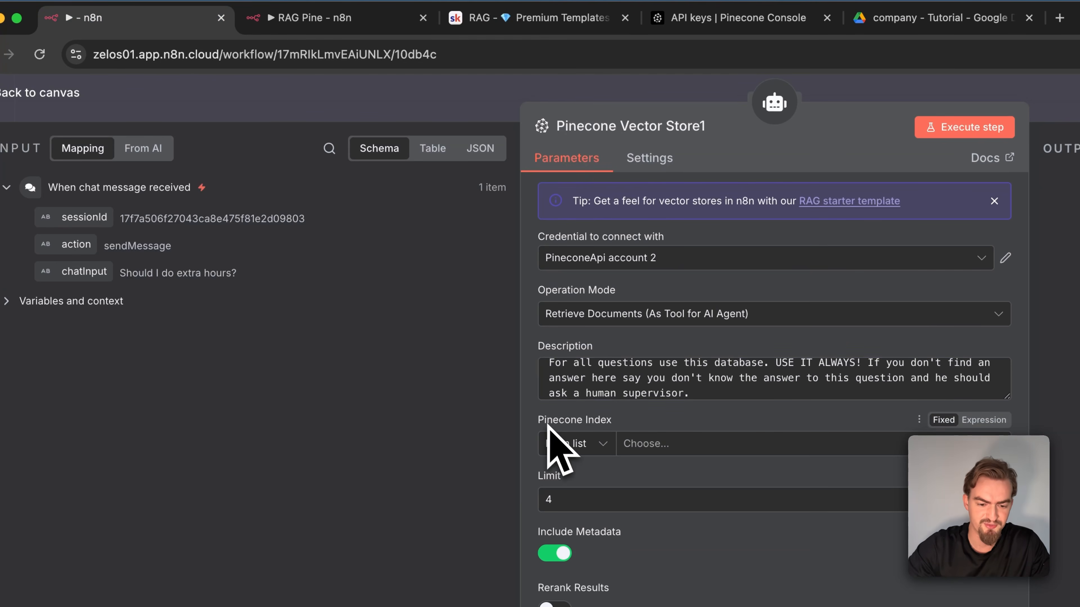
Set the Pinecone tool to index n8n-testing with a limit of 20, enable Rerank Results, and return to the canvas
{"action": "left_click", "coordinate": [691, 450]}
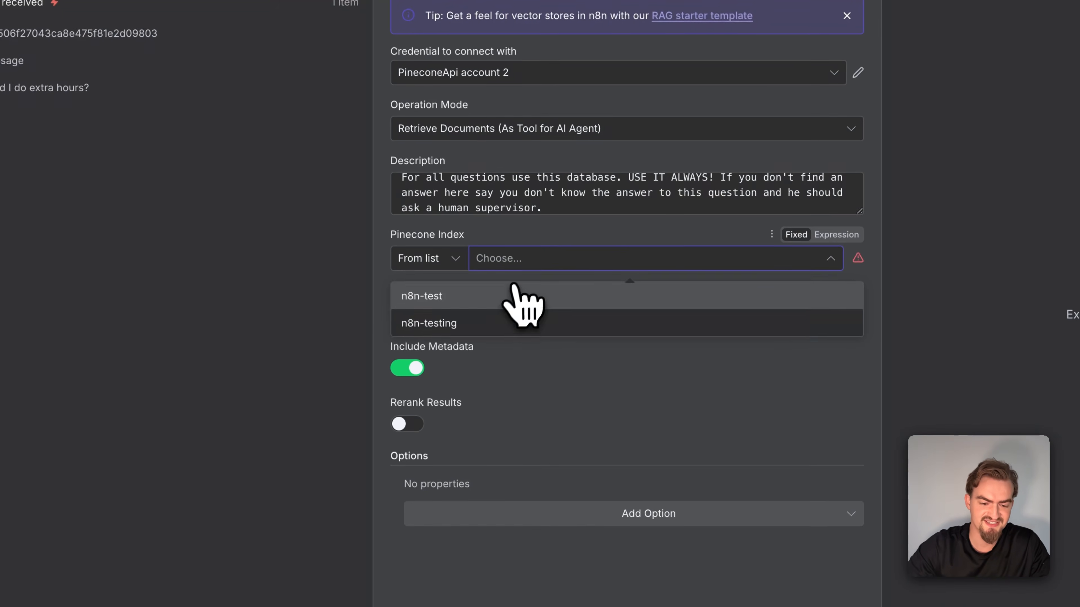
{"action": "left_click", "coordinate": [604, 326]}
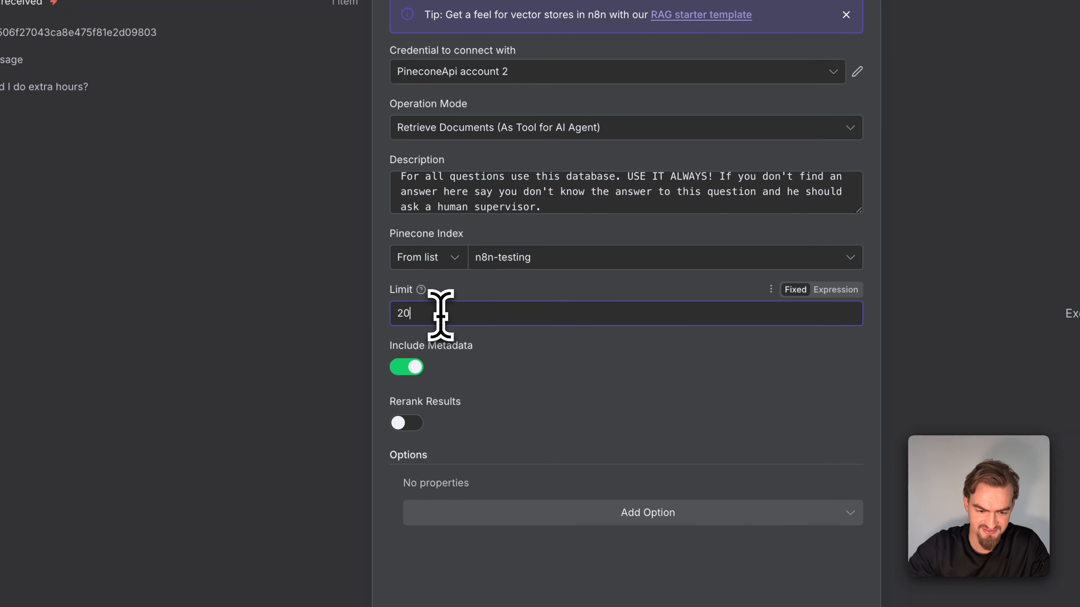
{"action": "left_click", "coordinate": [474, 339]}
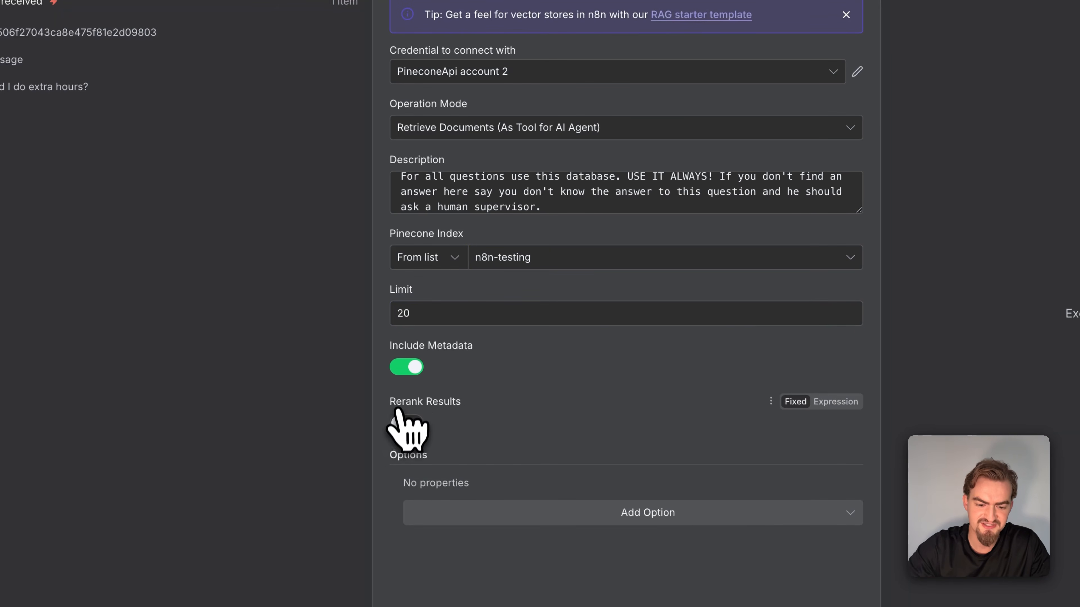
{"action": "left_click", "coordinate": [417, 424]}
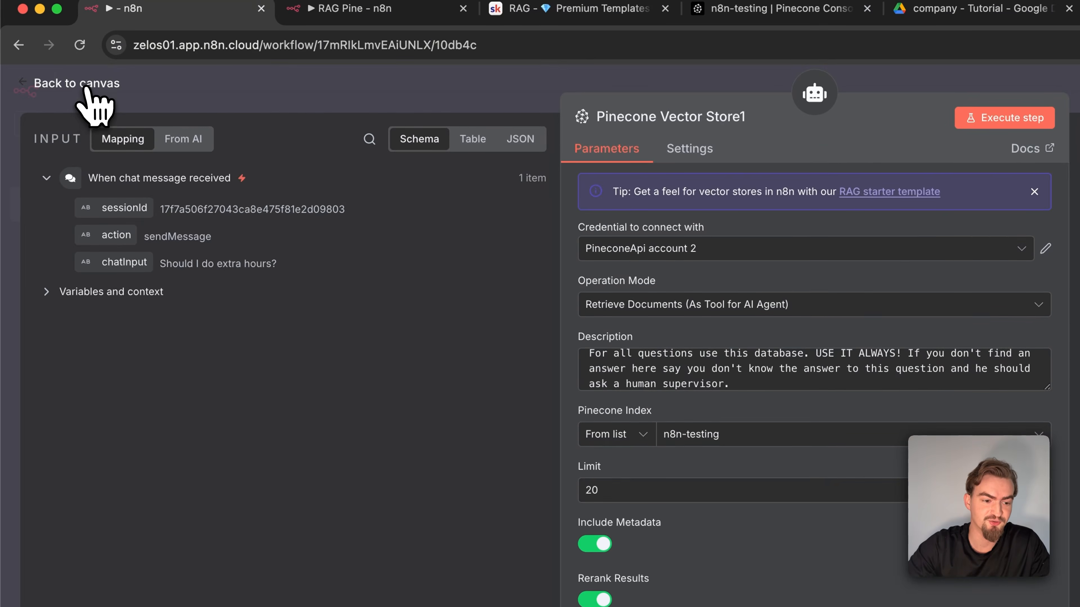
{"action": "left_click", "coordinate": [85, 85]}
Reposition the Pinecone tool below the AI Agent and attach an Embeddings OpenAI node to it
{"action": "left_click_drag", "start_coordinate": [935, 192], "coordinate": [879, 326]}
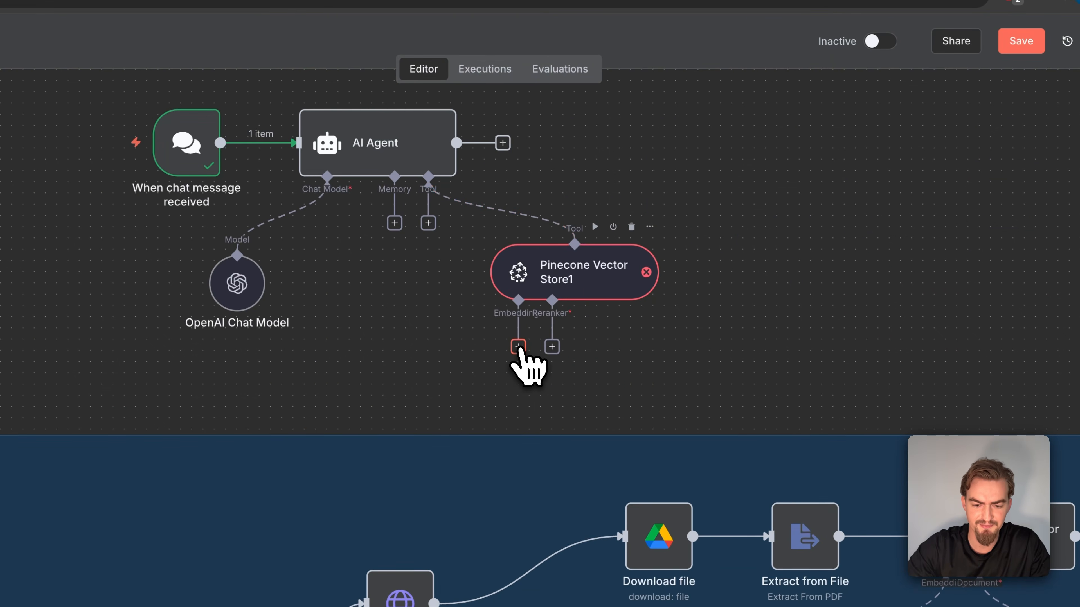
{"action": "left_click", "coordinate": [861, 399]}
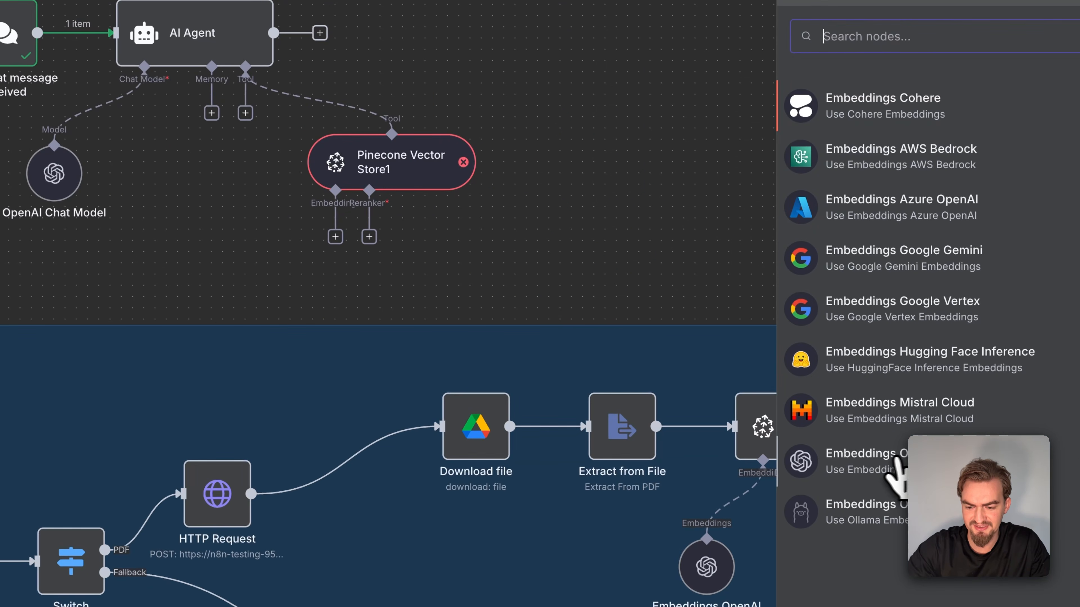
{"action": "left_click", "coordinate": [906, 459]}
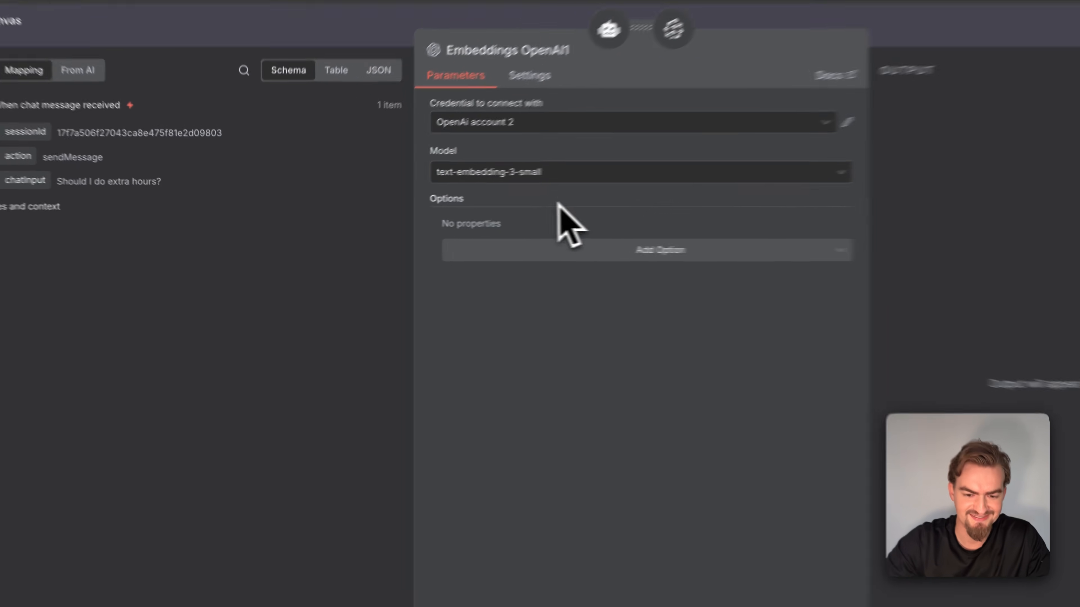
Add the Dimensions option to the Embeddings OpenAI node, set it to 1024, and return to the canvas
{"action": "left_click", "coordinate": [552, 247]}
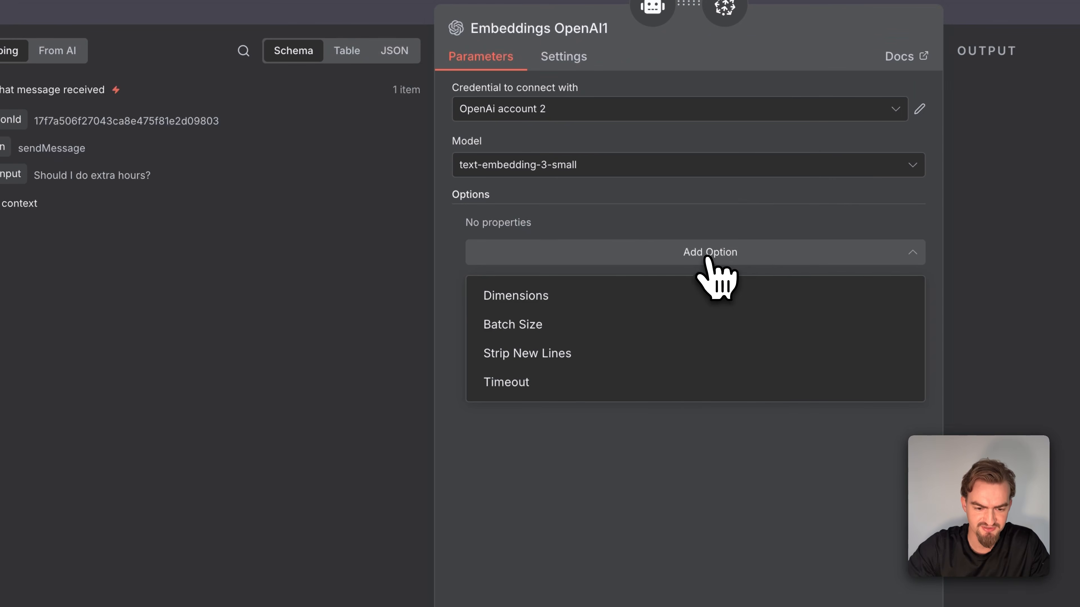
{"action": "left_click", "coordinate": [566, 298]}
{"action": "left_click", "coordinate": [569, 253]}
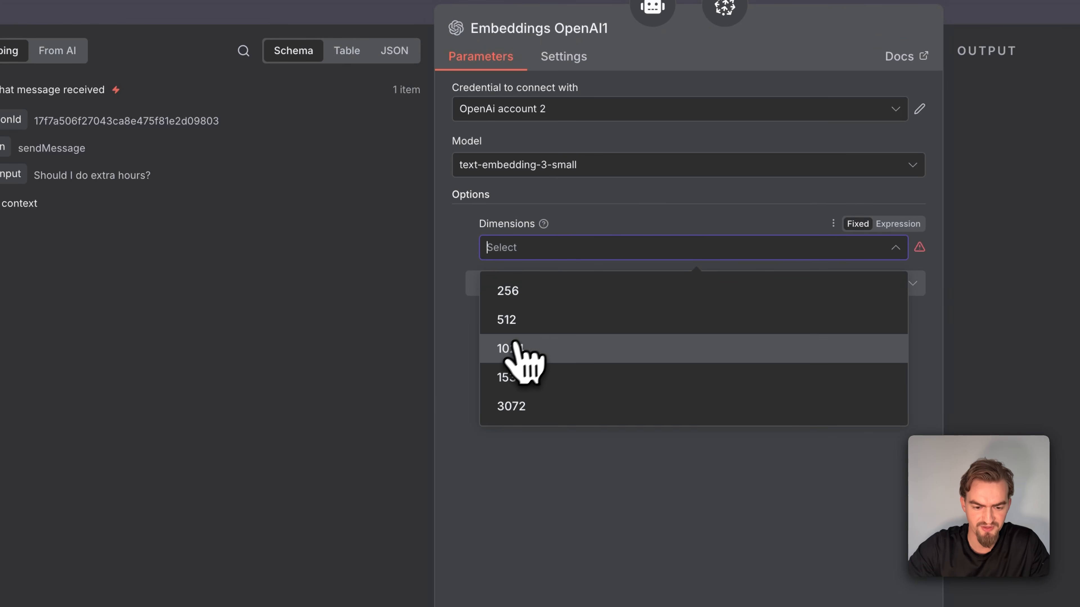
{"action": "left_click", "coordinate": [537, 353]}
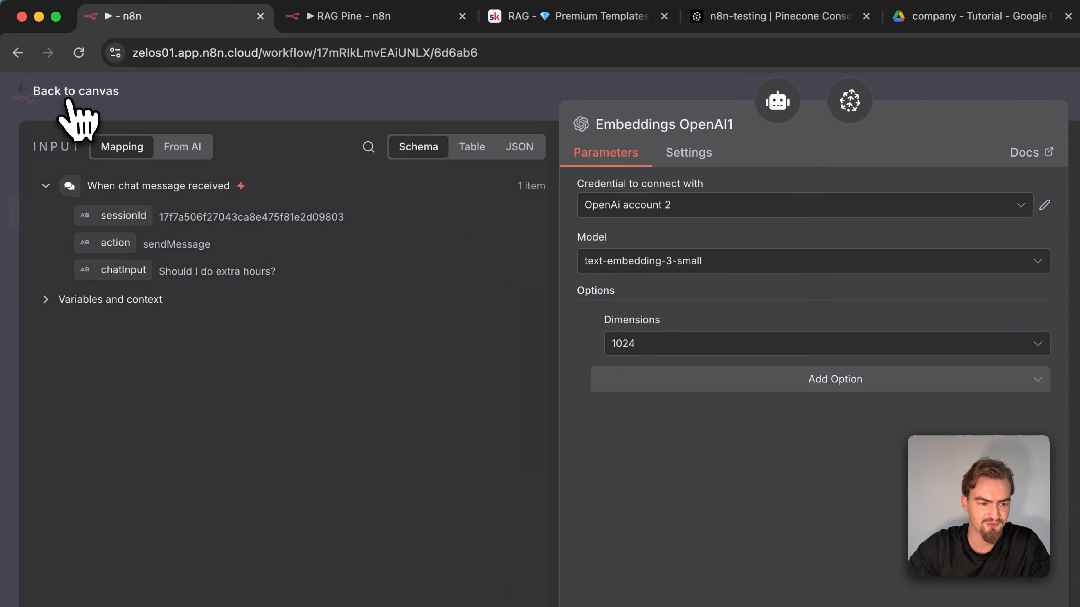
{"action": "left_click", "coordinate": [70, 95]}
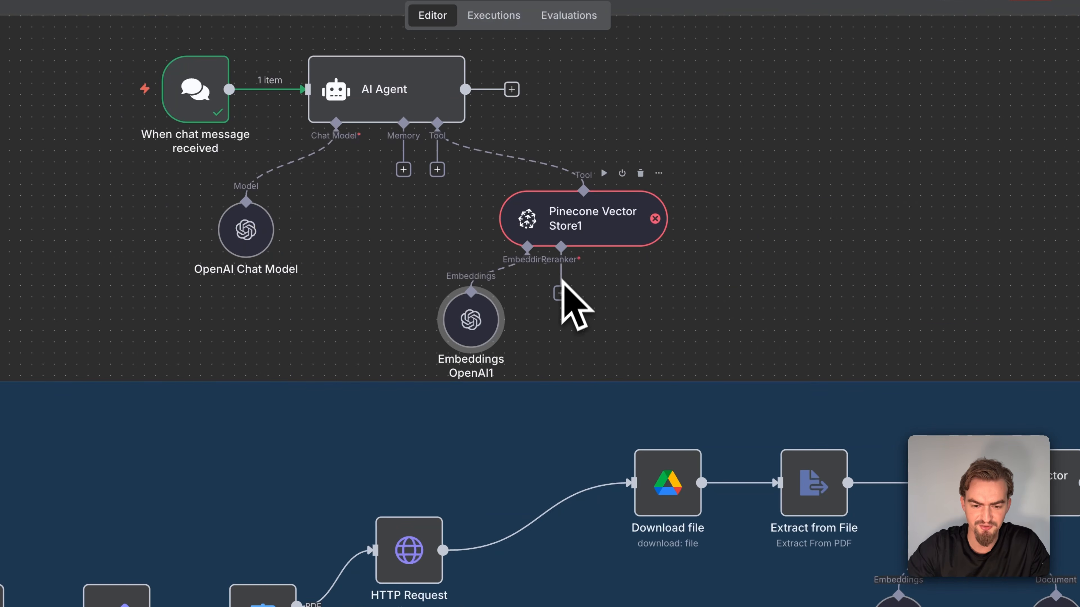
Attach a Reranker Cohere node to the Pinecone tool and bring up the Cohere site for its API key
{"action": "left_click", "coordinate": [561, 293]}
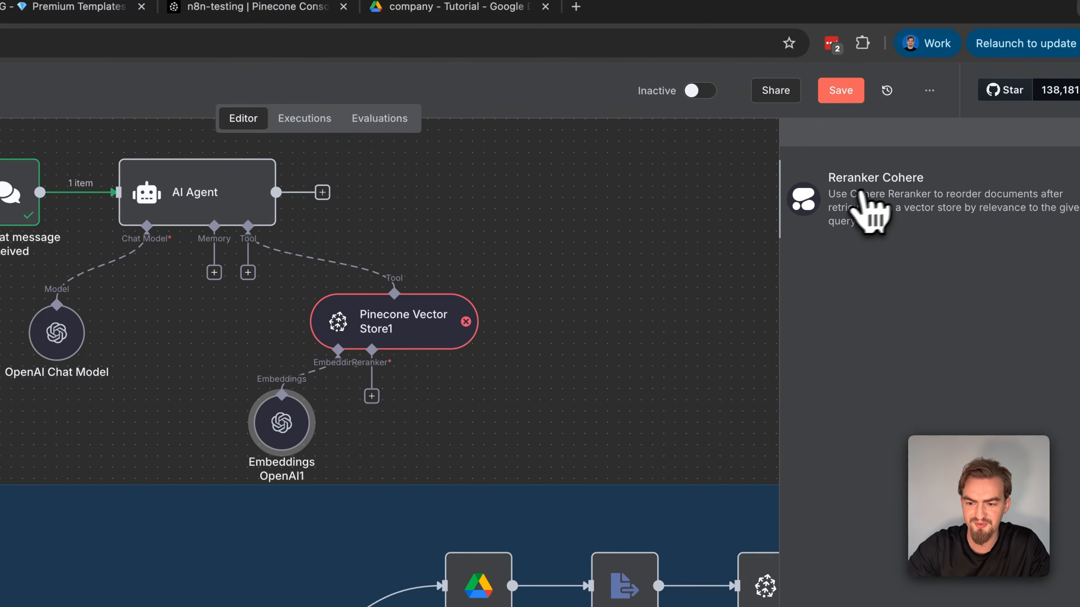
{"action": "left_click", "coordinate": [918, 208]}
{"action": "left_click", "coordinate": [480, 270]}
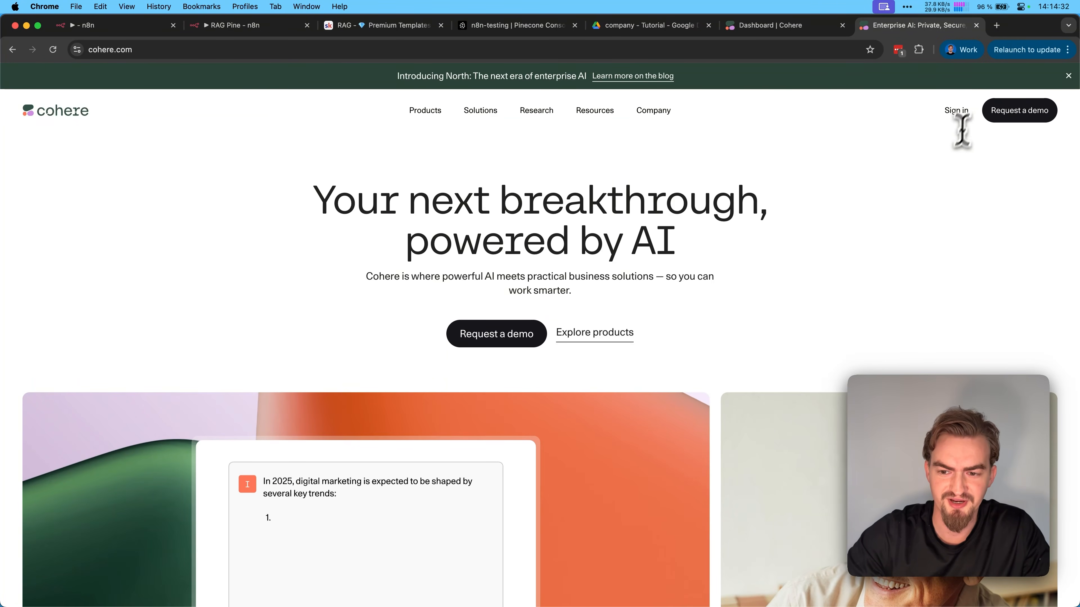
View the API Keys page in the Cohere dashboard and dismiss the new Cohere credential form without entering a key
{"action": "key", "text": "super+w"}
{"action": "left_click", "coordinate": [75, 191]}
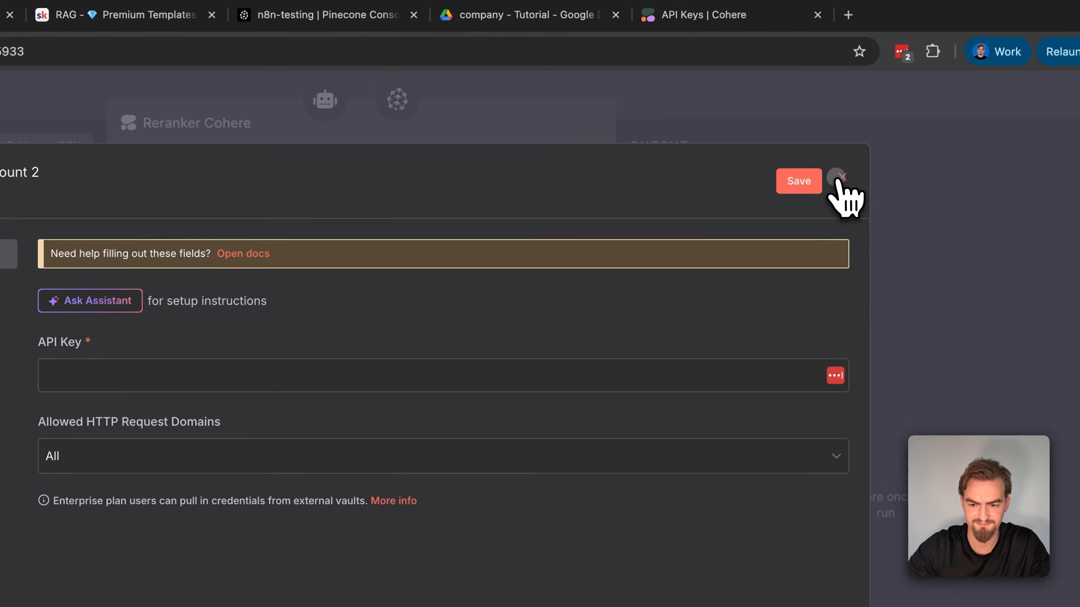
{"action": "left_click", "coordinate": [837, 178]}
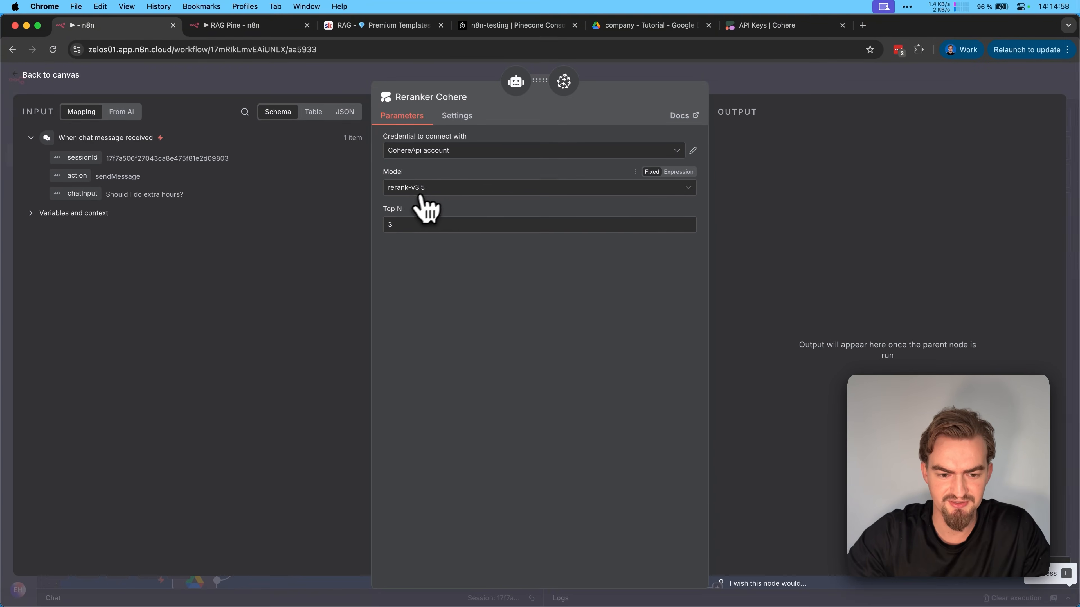
Set the Cohere reranker's Top N to 4 and return to the canvas
{"action": "double_click", "coordinate": [399, 225]}
{"action": "type", "text": "4"}
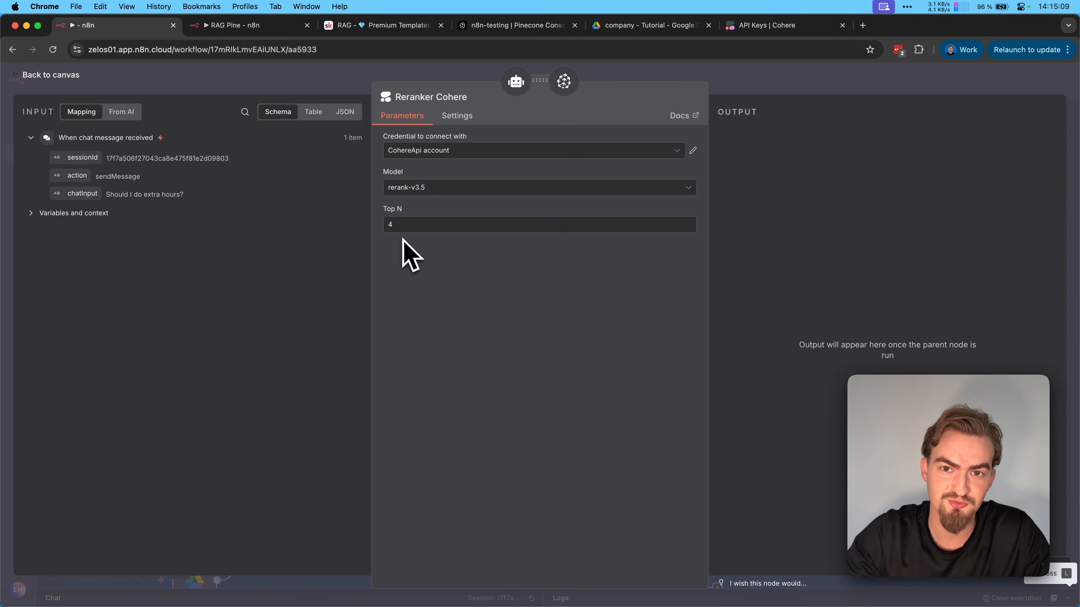
{"action": "double_click", "coordinate": [399, 225]}
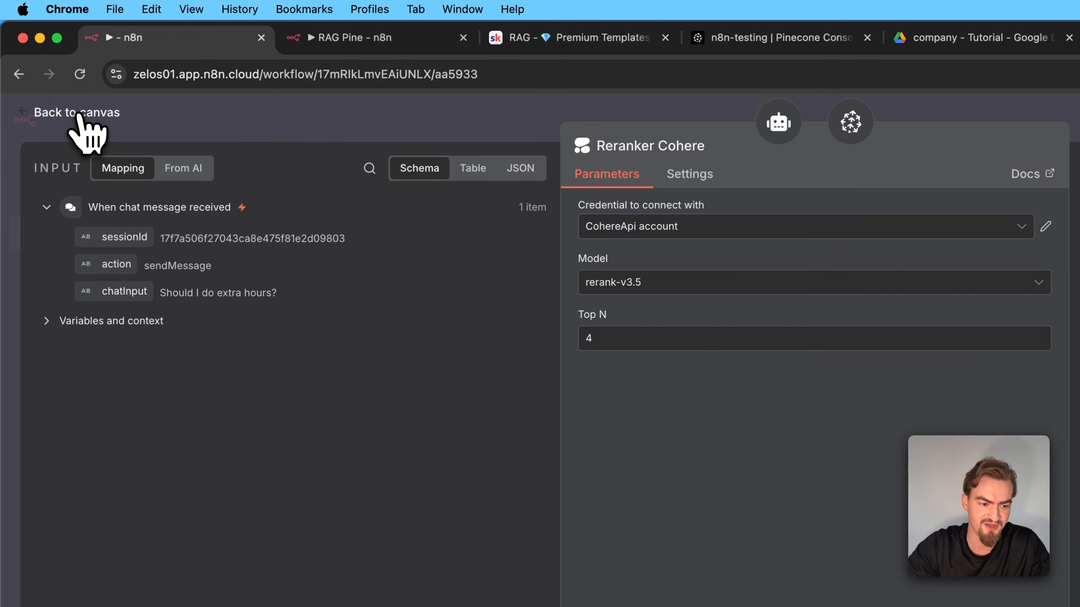
{"action": "left_click", "coordinate": [72, 79]}
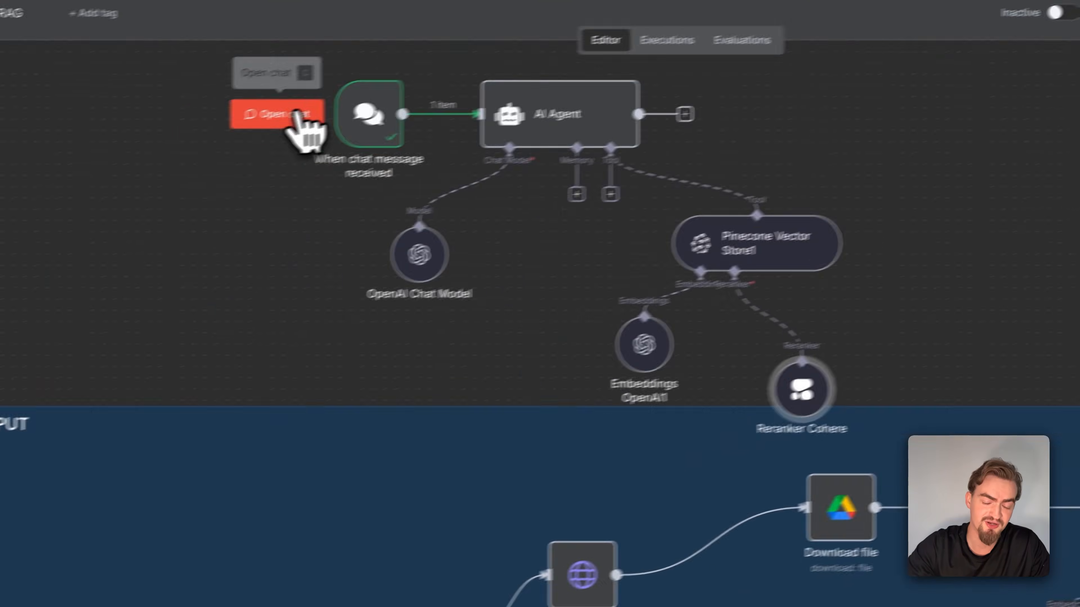
Test the agent by resending "Should I do extra hours?" in the chat, examine the reply, and collapse the chat and logs
{"action": "left_click", "coordinate": [113, 200]}
{"action": "key", "text": "Up"}
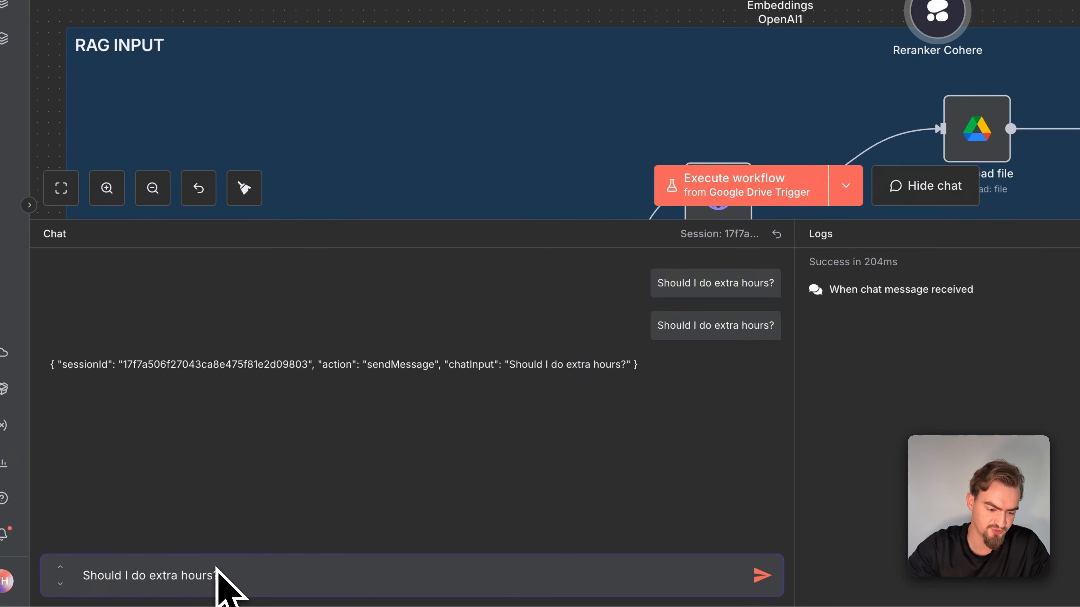
{"action": "key", "text": "Return"}
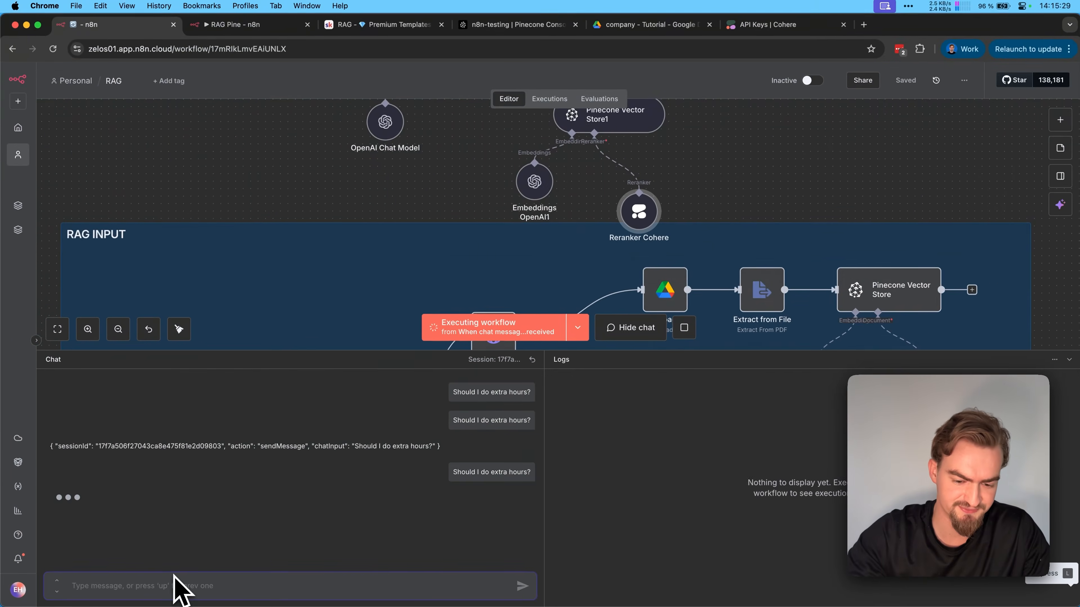
{"action": "scroll", "coordinate": [367, 278], "scroll_direction": "up", "scroll_amount": 3}
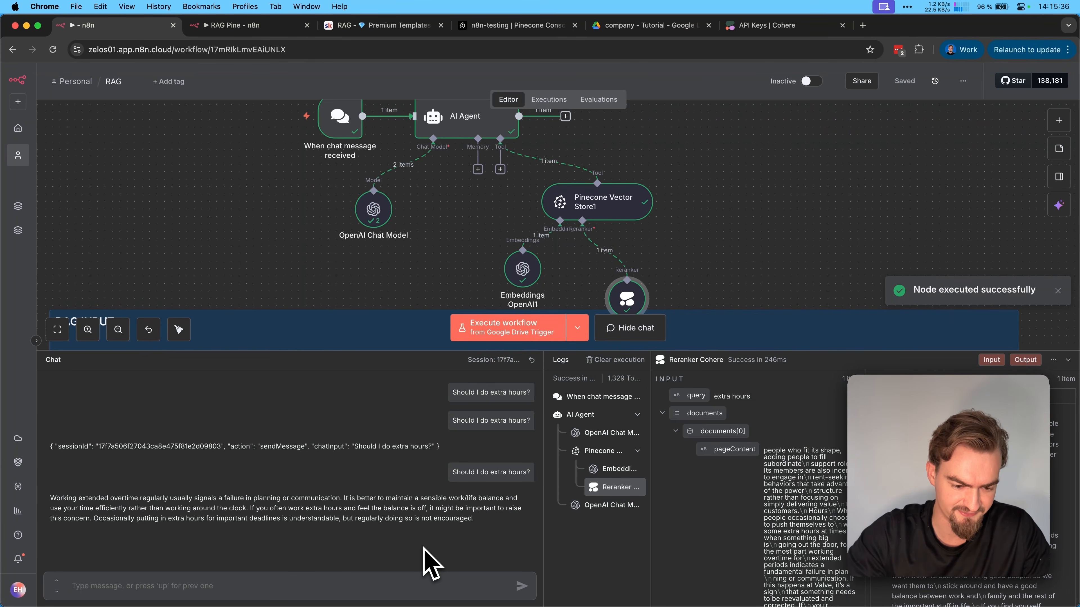
{"action": "left_click_drag", "start_coordinate": [341, 499], "coordinate": [196, 498]}
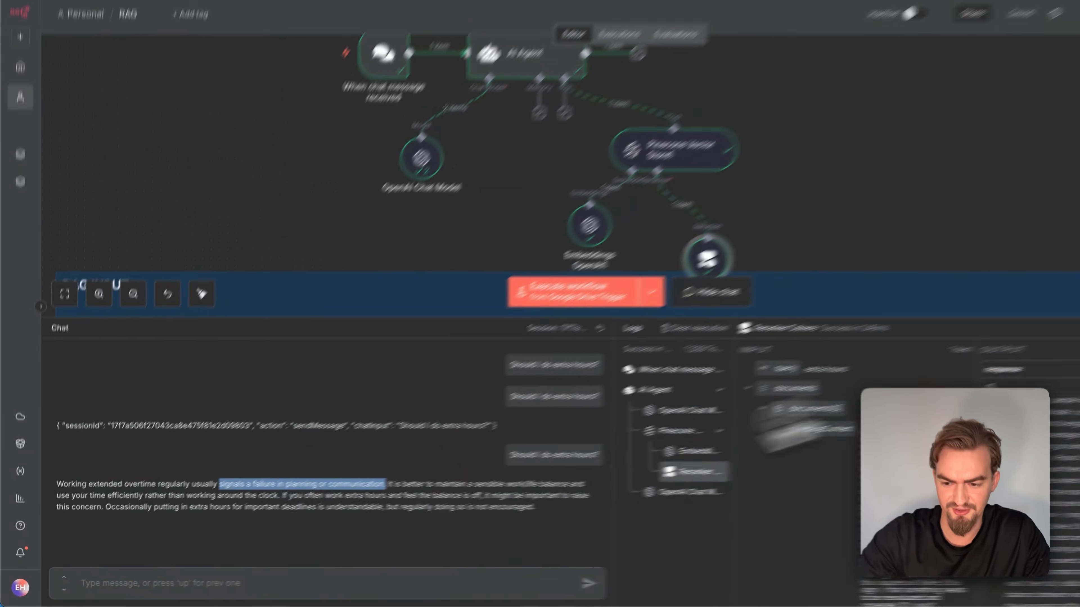
{"action": "left_click", "coordinate": [1068, 360]}
{"action": "scroll", "coordinate": [856, 253], "scroll_direction": "up", "scroll_amount": 1}
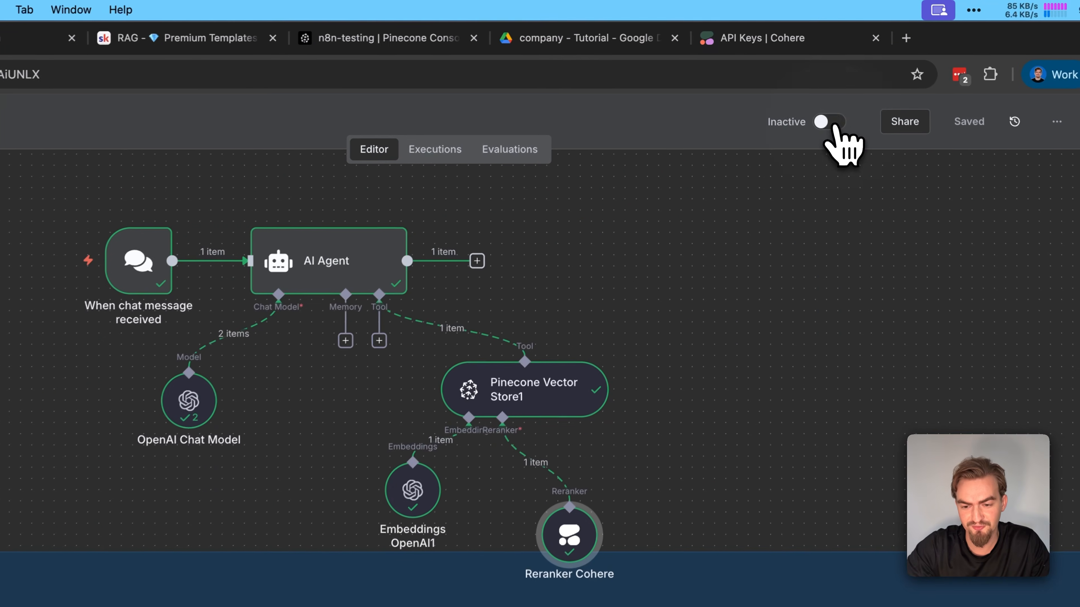
Activate the workflow and open the chat trigger's public Chat URL in a new browser tab
{"action": "left_click", "coordinate": [811, 83]}
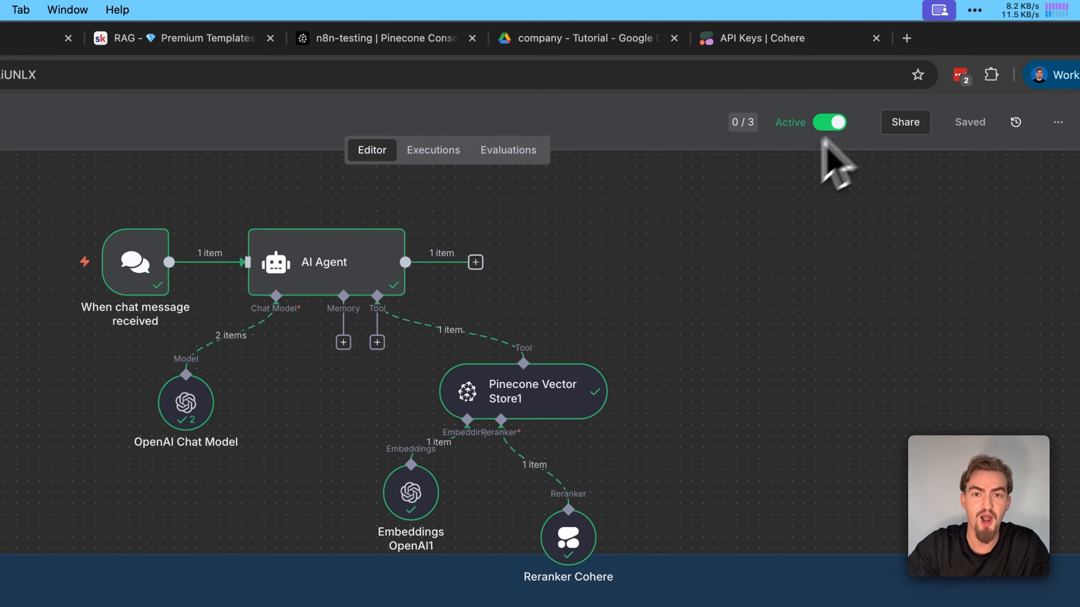
{"action": "double_click", "coordinate": [135, 261]}
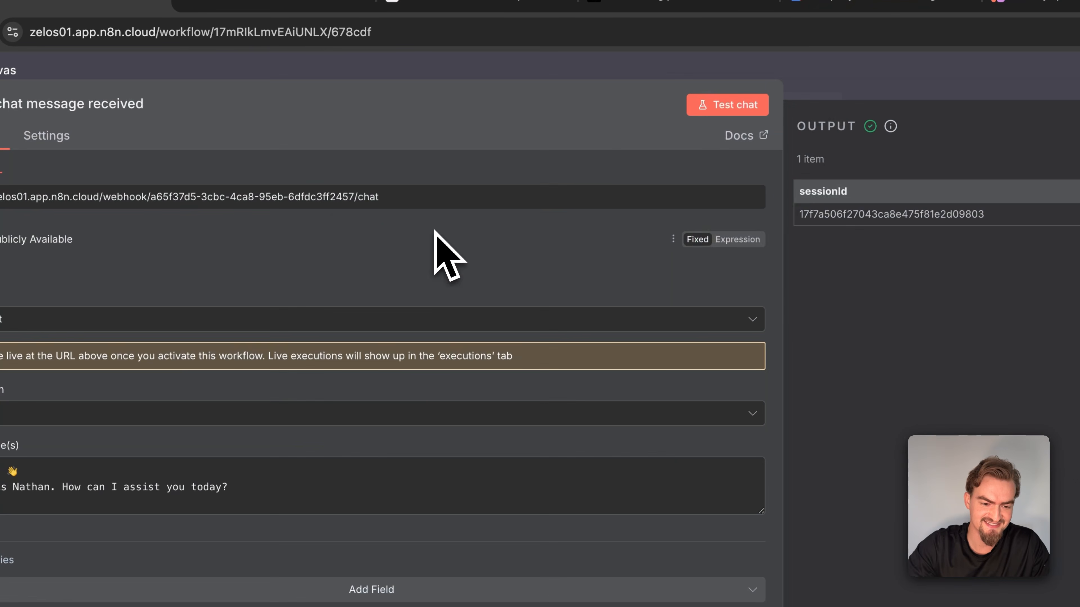
{"action": "left_click", "coordinate": [348, 203]}
{"action": "key", "text": "super+t"}
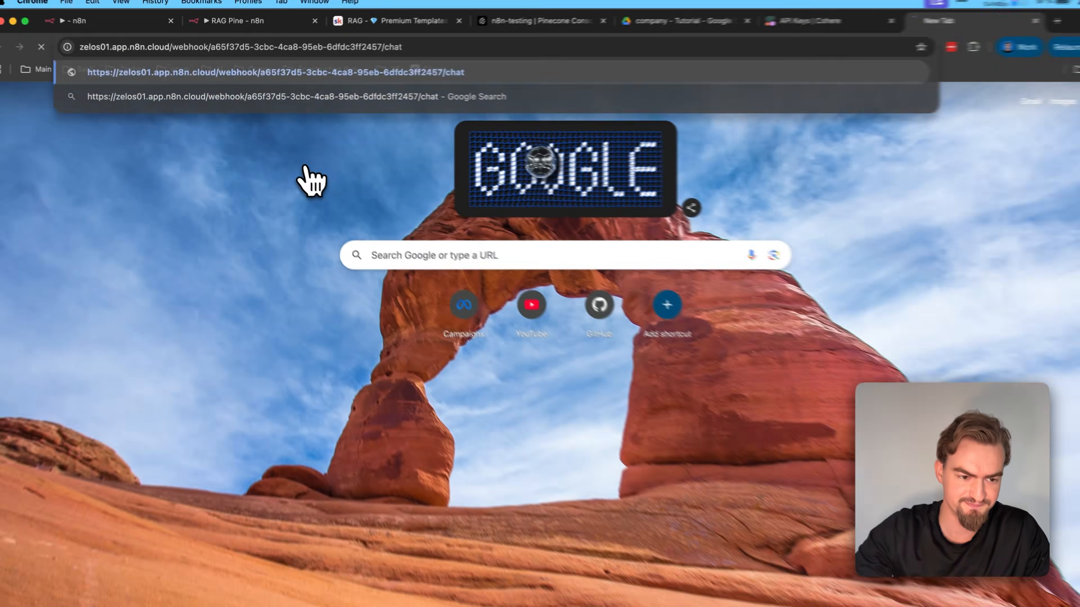
{"action": "key", "text": "Return"}
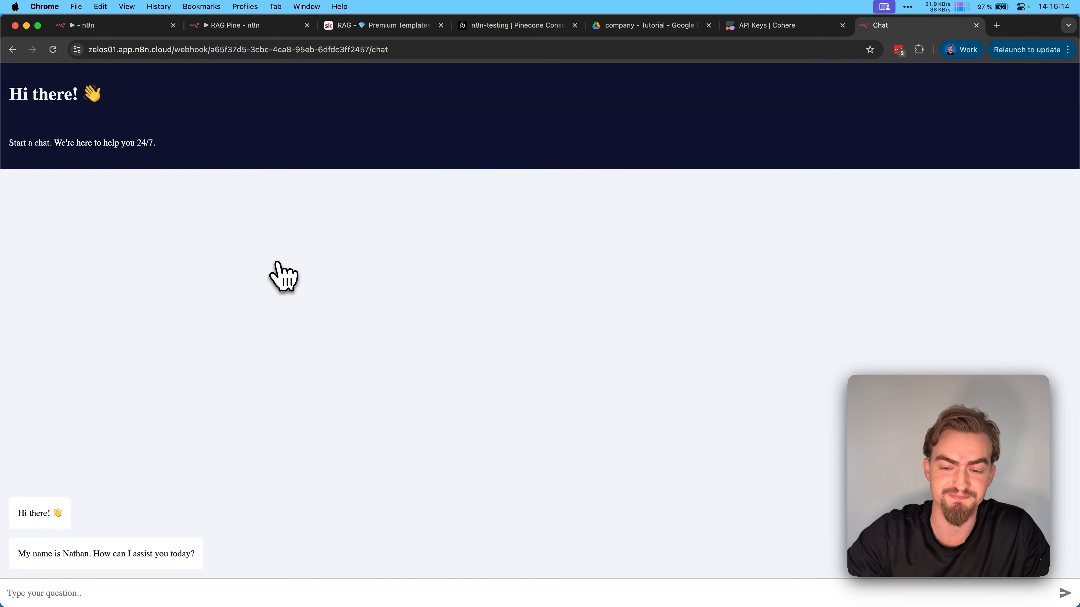
Return to the workflow canvas and duplicate the workflow as RAG copy
{"action": "key", "text": "super+1"}
{"action": "left_click", "coordinate": [211, 300]}
{"action": "scroll", "coordinate": [210, 300], "scroll_direction": "down", "scroll_amount": 2}
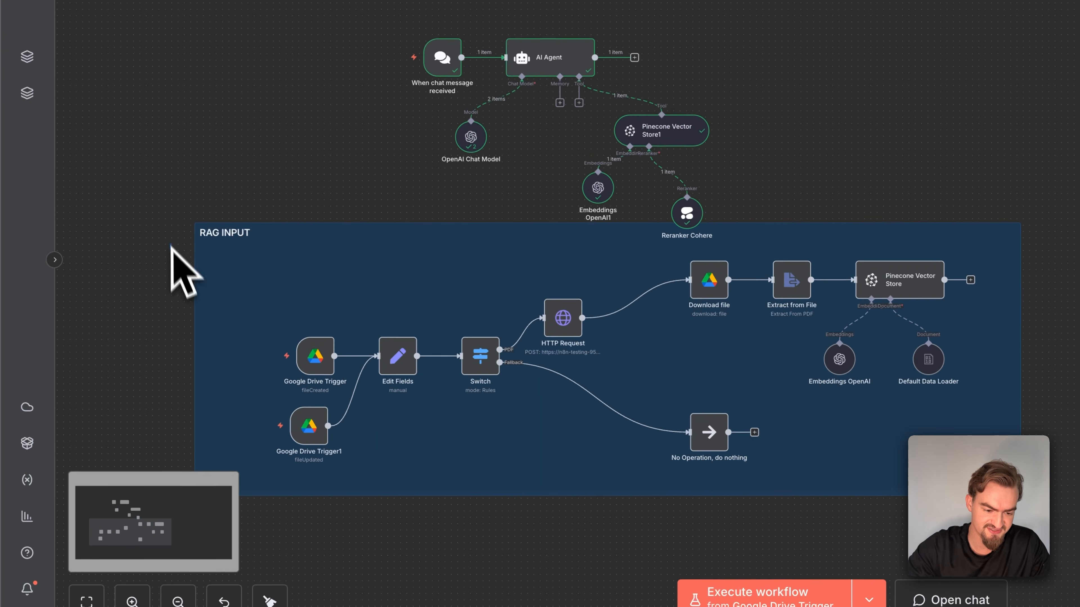
{"action": "left_click_drag", "start_coordinate": [171, 247], "coordinate": [363, 495]}
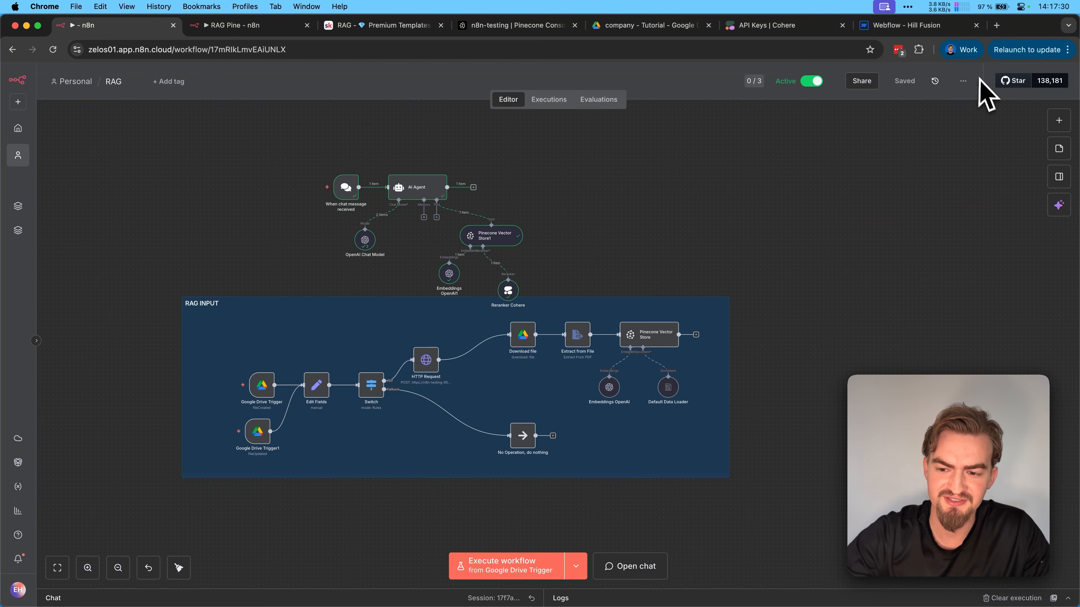
{"action": "left_click", "coordinate": [963, 81]}
{"action": "left_click", "coordinate": [907, 114]}
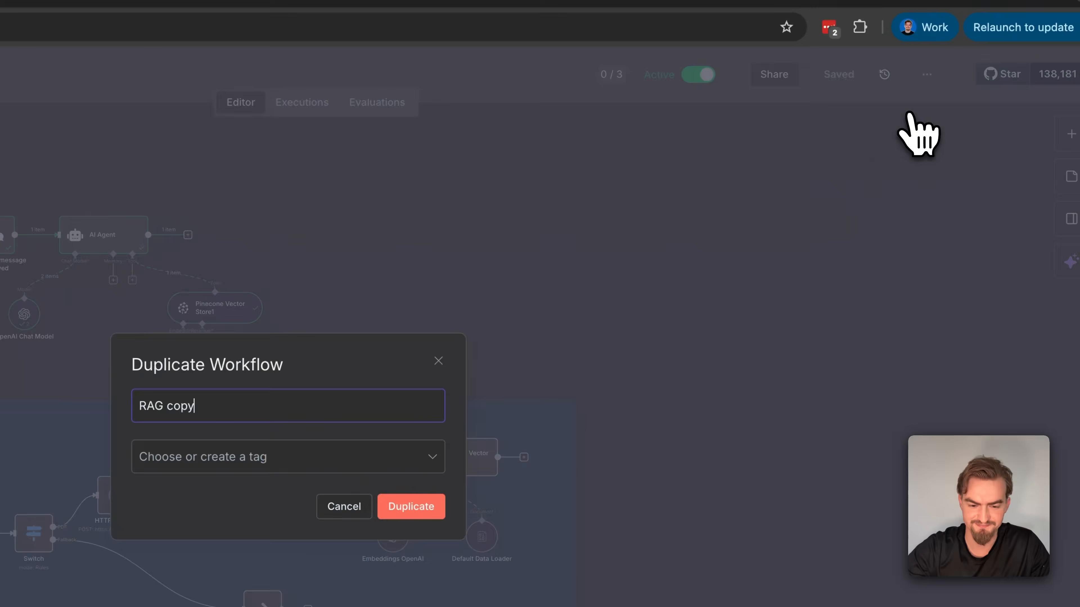
{"action": "left_click", "coordinate": [410, 507]}
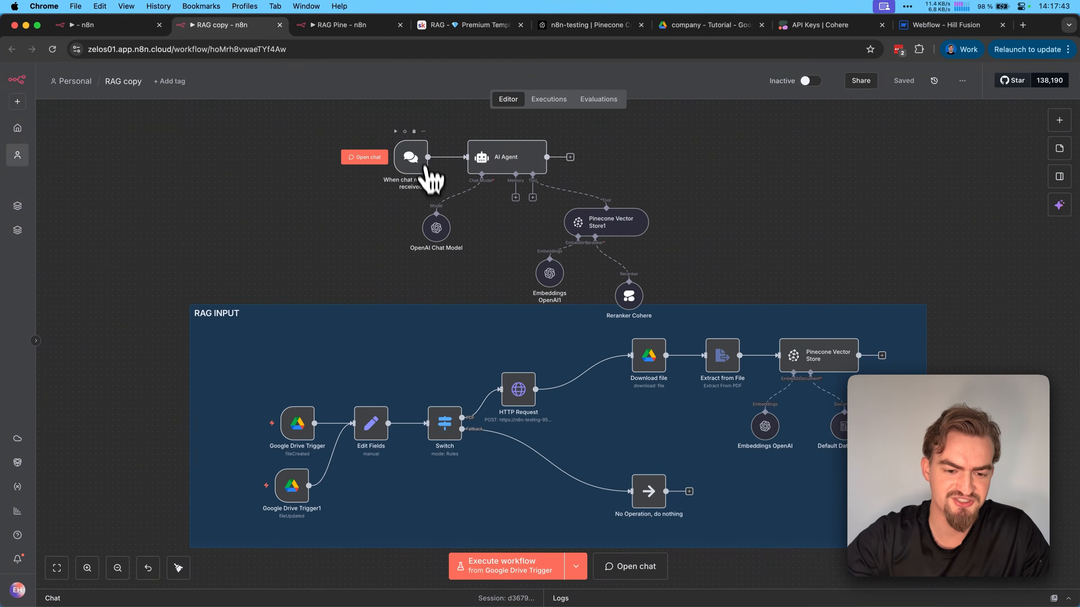
Switch the chat trigger in RAG copy to Embedded Chat mode, return to the canvas, and activate the workflow
{"action": "double_click", "coordinate": [381, 119]}
{"action": "left_click", "coordinate": [106, 327]}
{"action": "left_click", "coordinate": [102, 409]}
{"action": "left_click", "coordinate": [79, 77]}
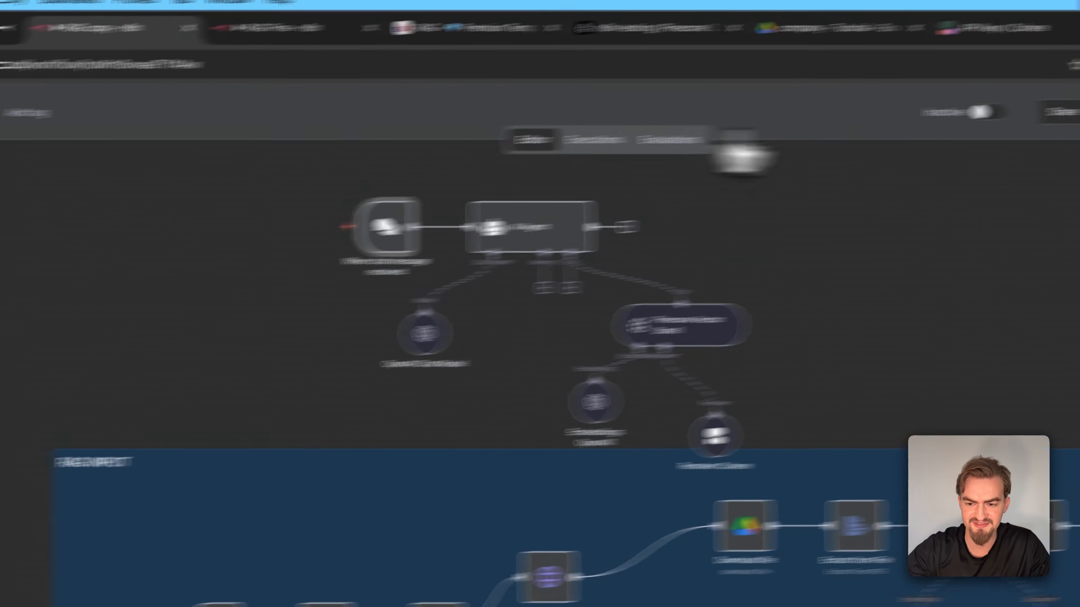
{"action": "left_click", "coordinate": [849, 124]}
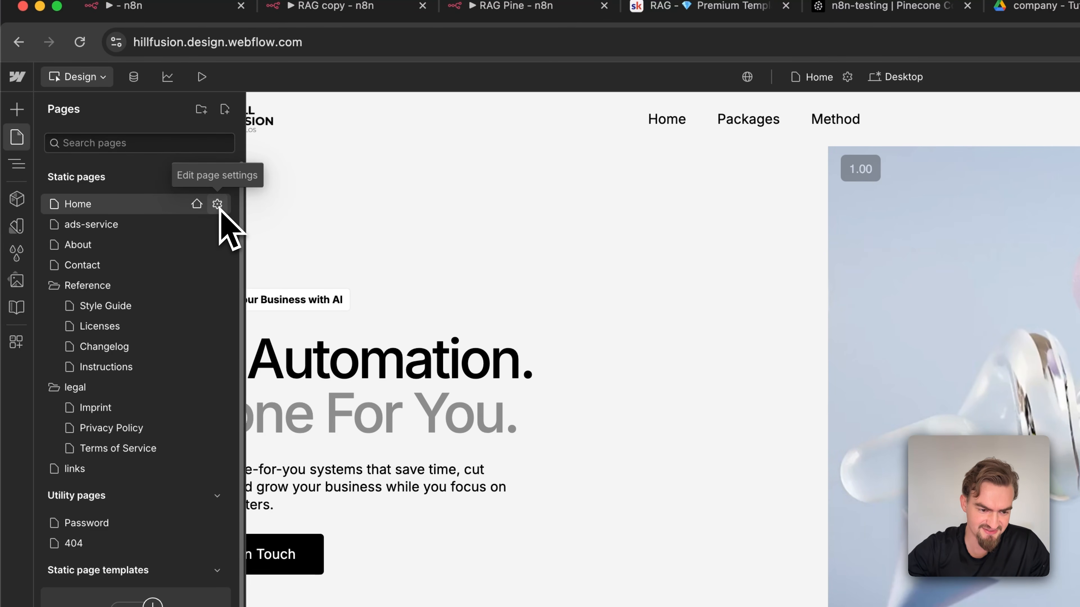
In Webflow, open the Home page settings and paste the n8n chat embed snippet into the custom code inside the head tag
{"action": "left_click", "coordinate": [218, 204]}
{"action": "scroll", "coordinate": [401, 275], "scroll_direction": "down", "scroll_amount": 5}
{"action": "scroll", "coordinate": [402, 276], "scroll_direction": "down", "scroll_amount": 10}
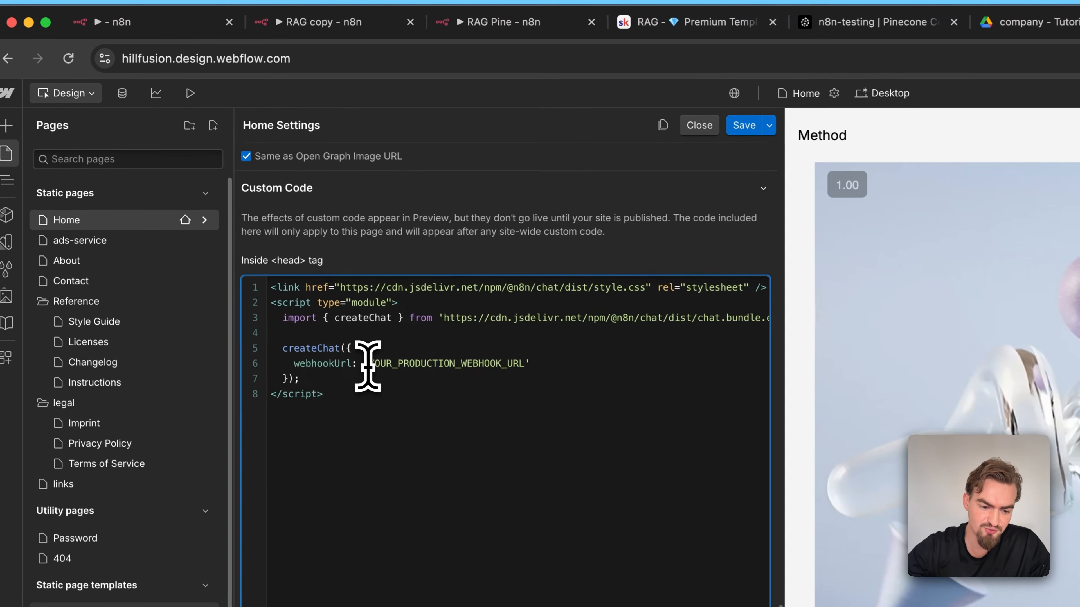
{"action": "left_click_drag", "start_coordinate": [380, 347], "coordinate": [424, 349]}
Replace YOUR_PRODUCTION_WEBHOOK_URL in the snippet with the Chat URL copied from RAG copy, save the page settings, and publish the site
{"action": "left_click_drag", "start_coordinate": [524, 369], "coordinate": [527, 366]}
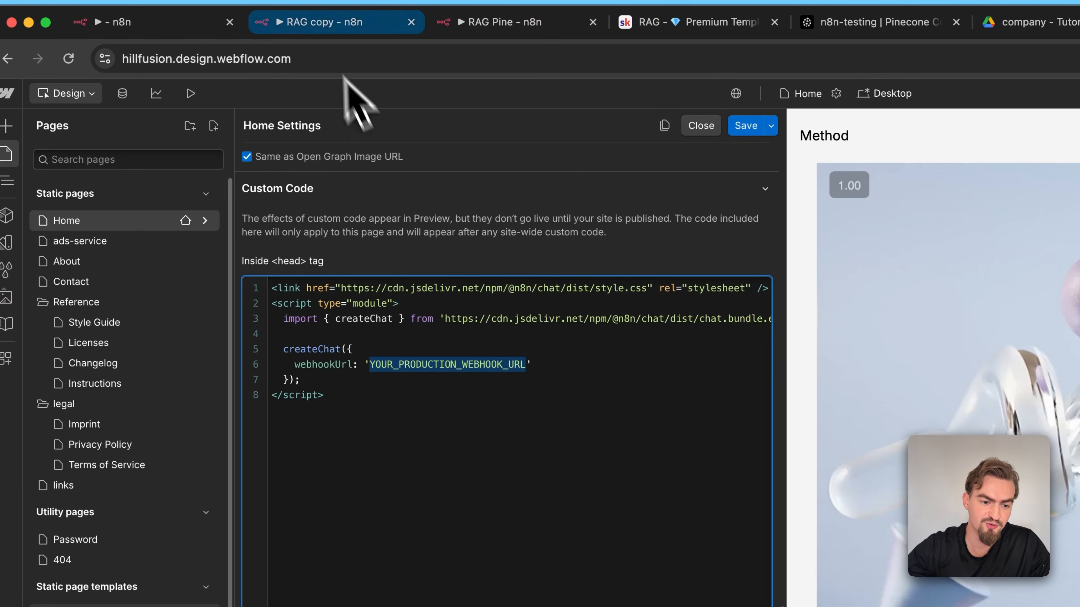
{"action": "left_click", "coordinate": [323, 22]}
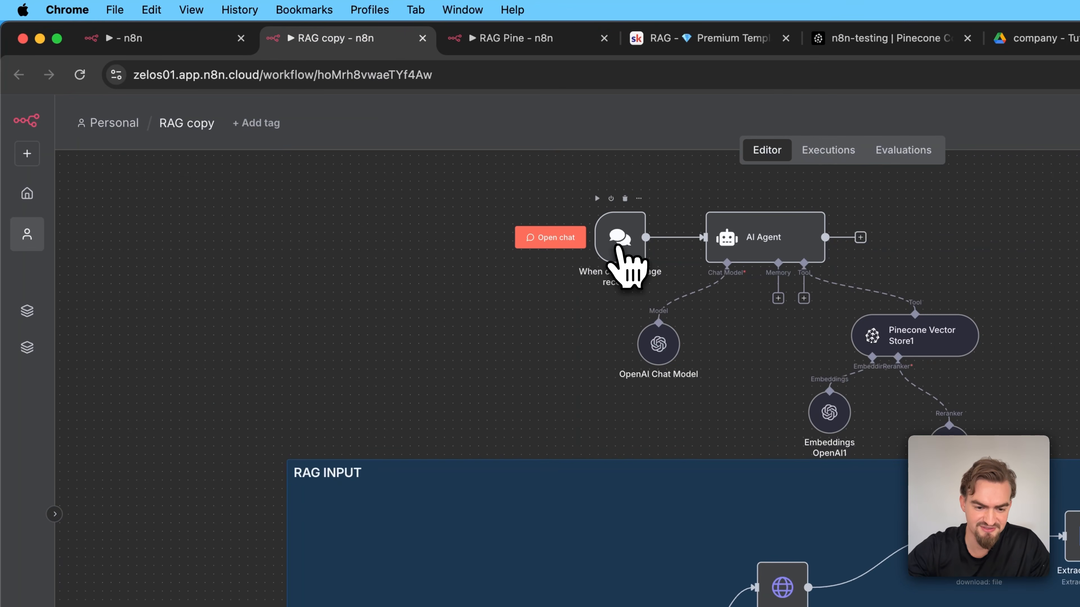
{"action": "double_click", "coordinate": [620, 251]}
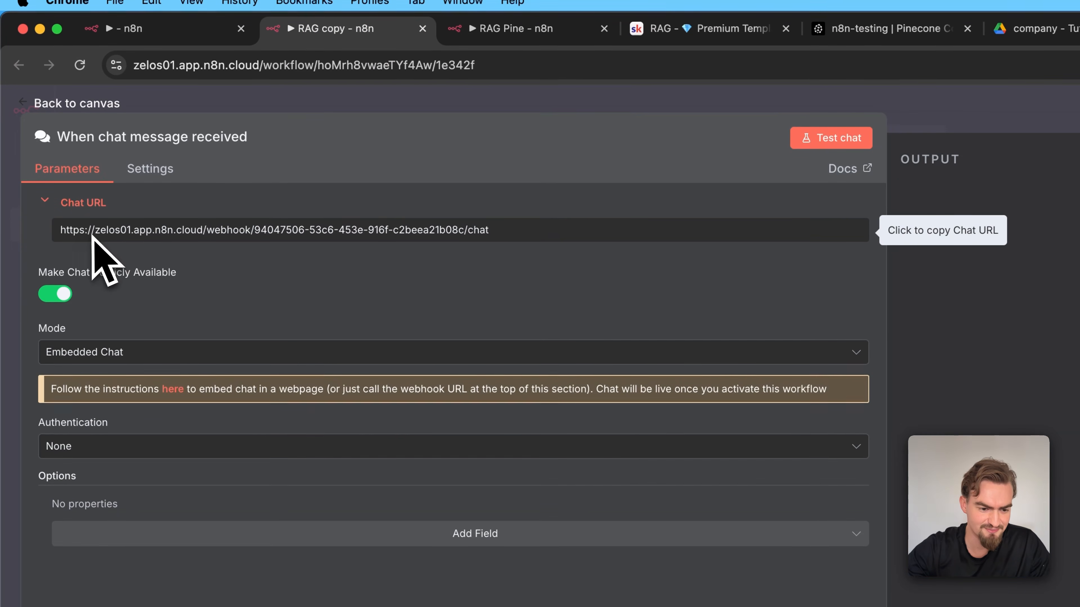
{"action": "left_click", "coordinate": [388, 232]}
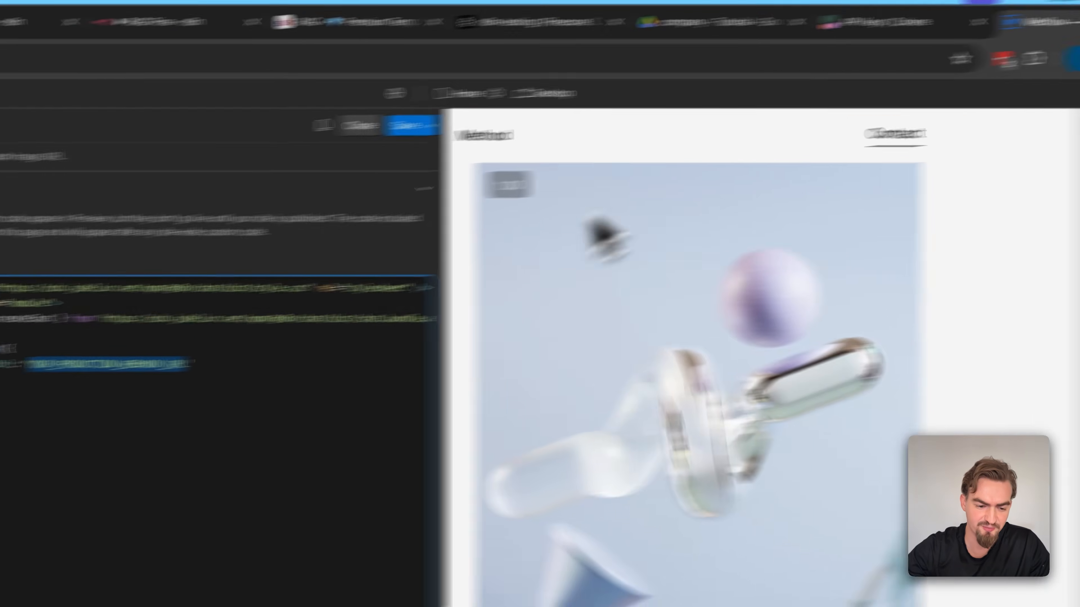
{"action": "key", "text": "super+v"}
{"action": "left_click", "coordinate": [562, 109]}
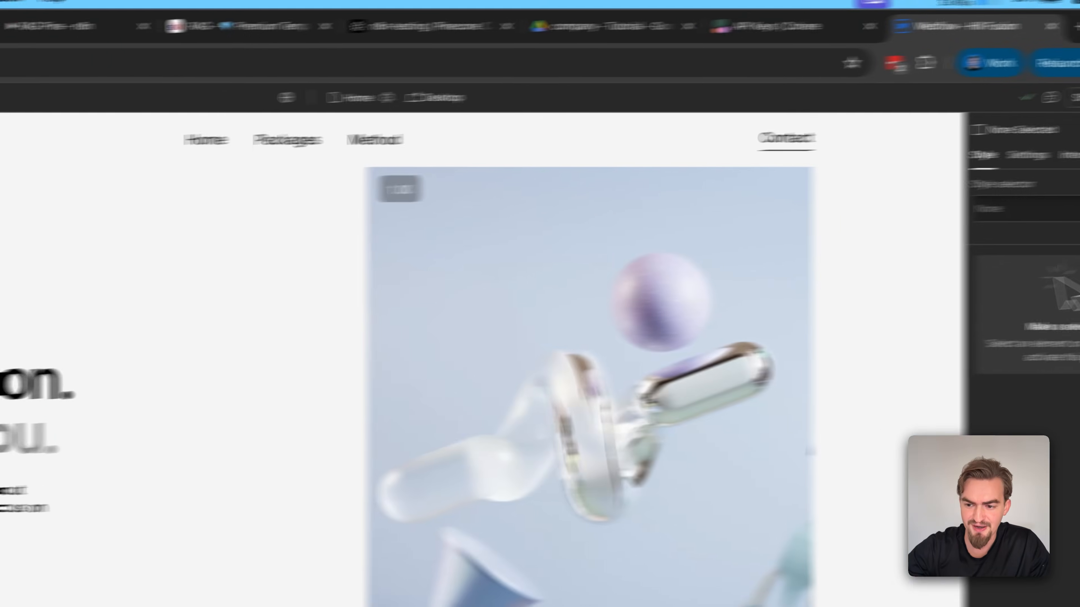
{"action": "left_click", "coordinate": [1053, 106]}
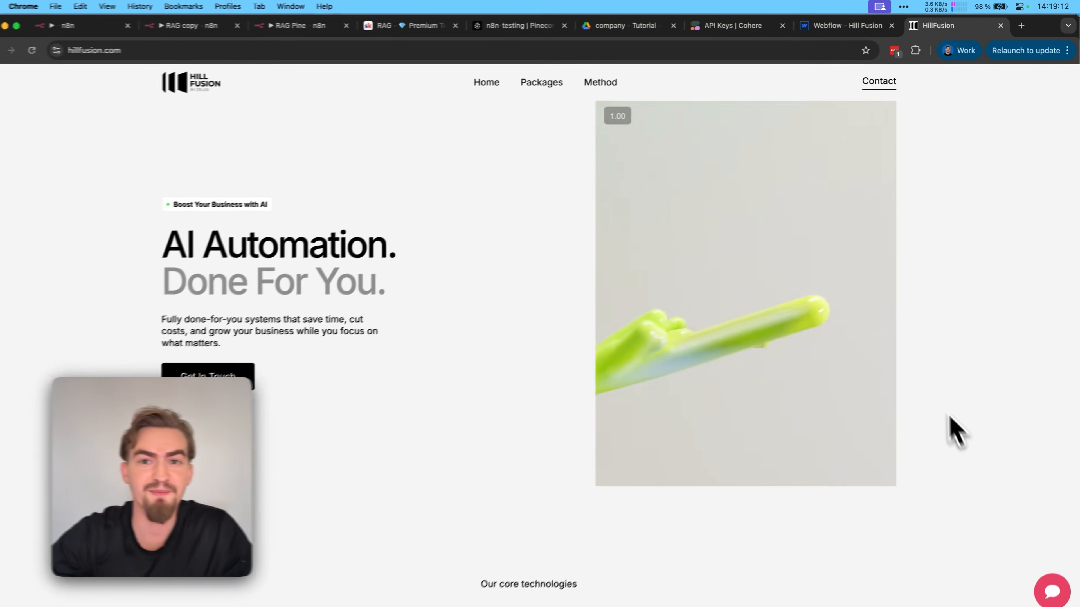